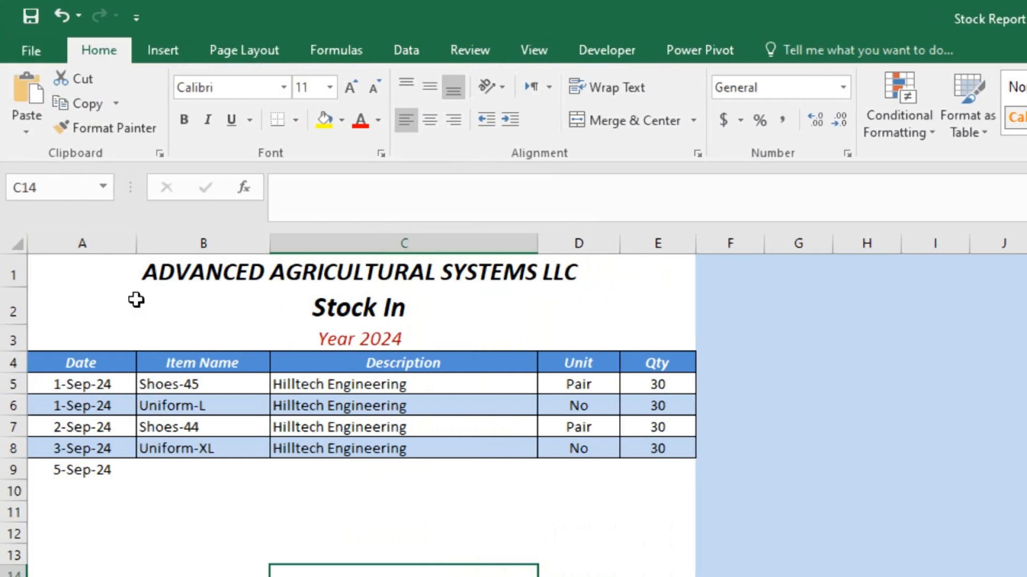
Inspect the Stock In sheet's title, Year 2024 formula and Date through Qty header cells.
left_click(175, 269)
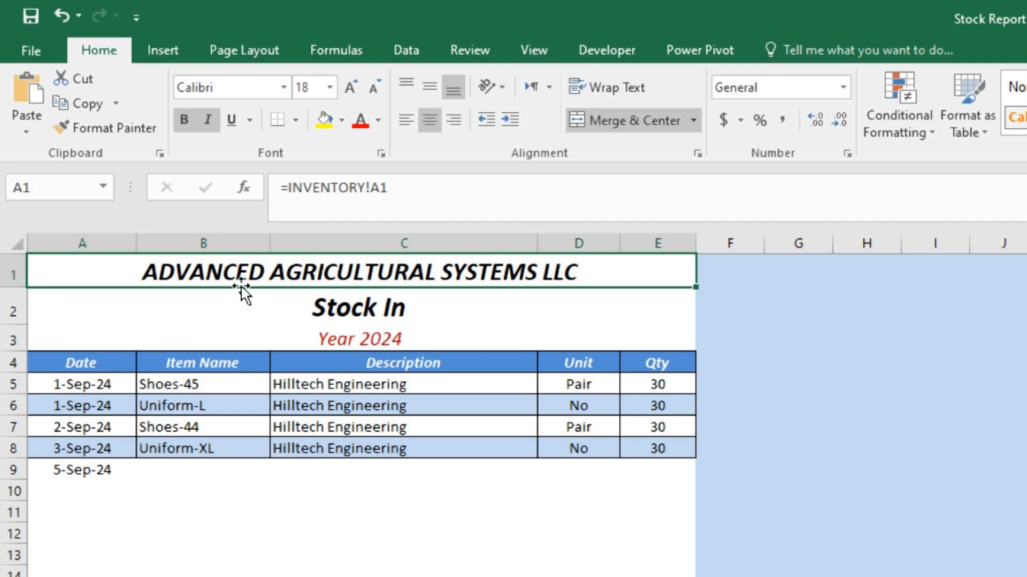
left_click(156, 312)
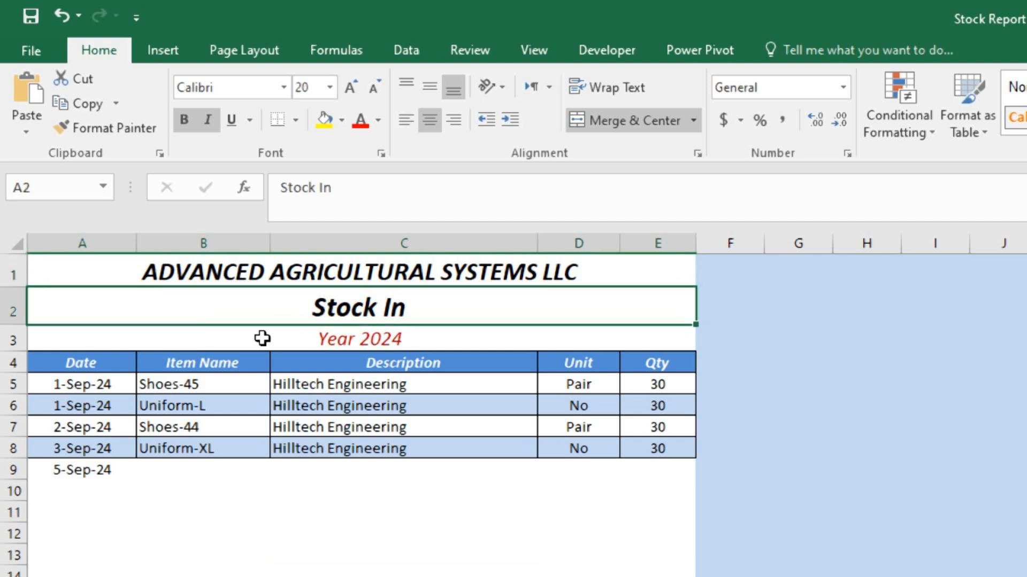
left_click(205, 346)
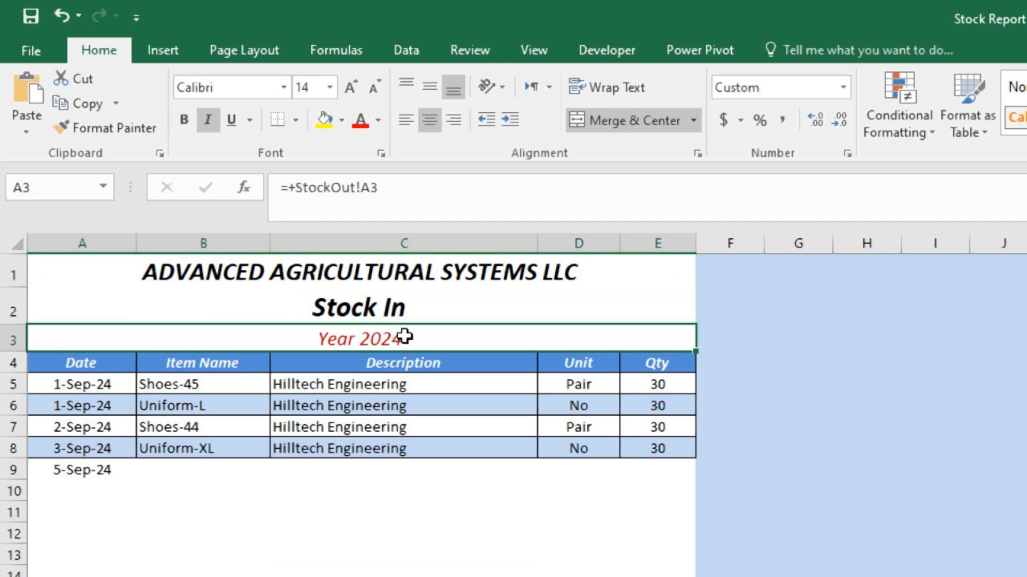
left_click(91, 359)
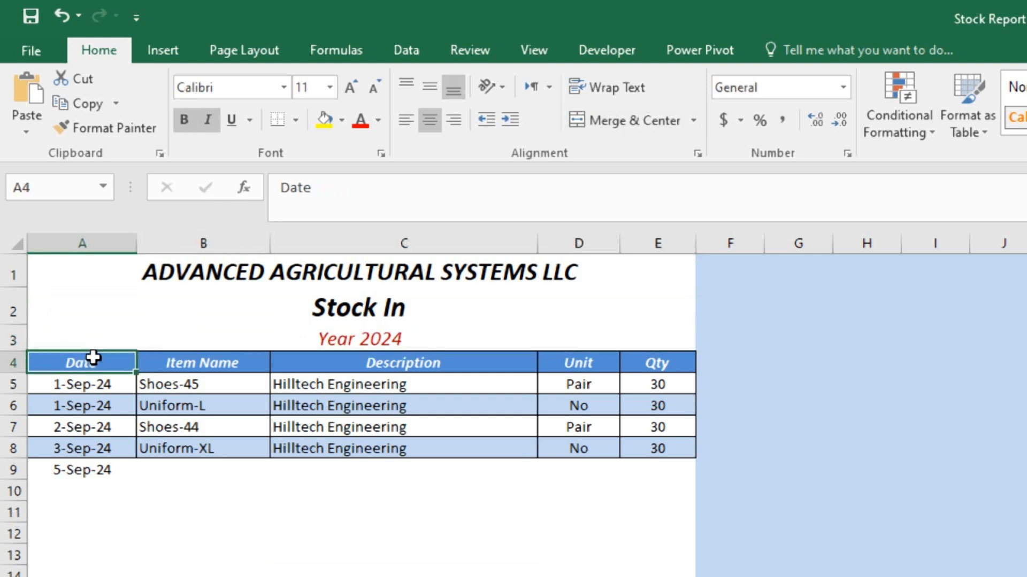
left_click(201, 361)
left_click(395, 362)
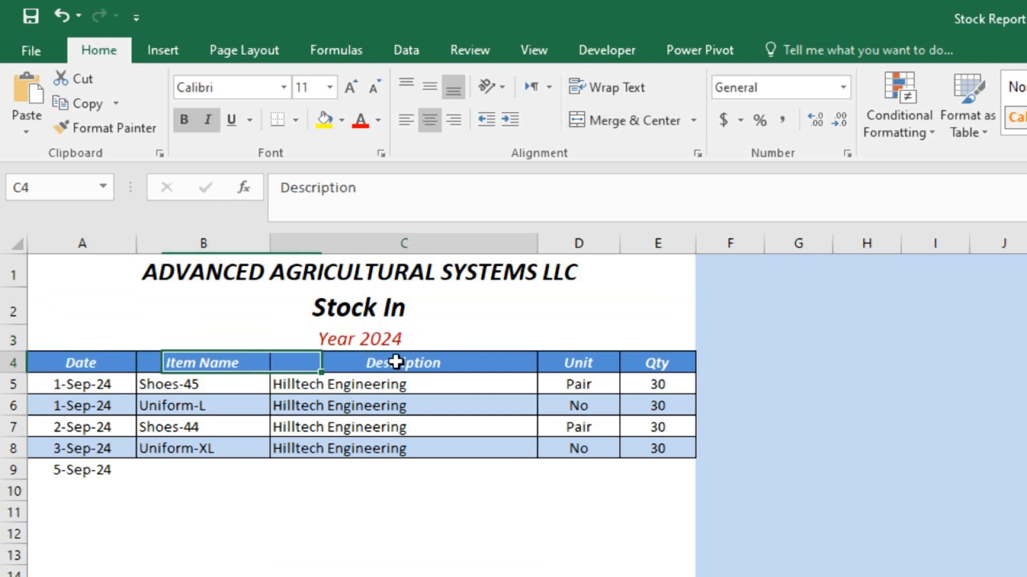
left_click(589, 361)
left_click(655, 361)
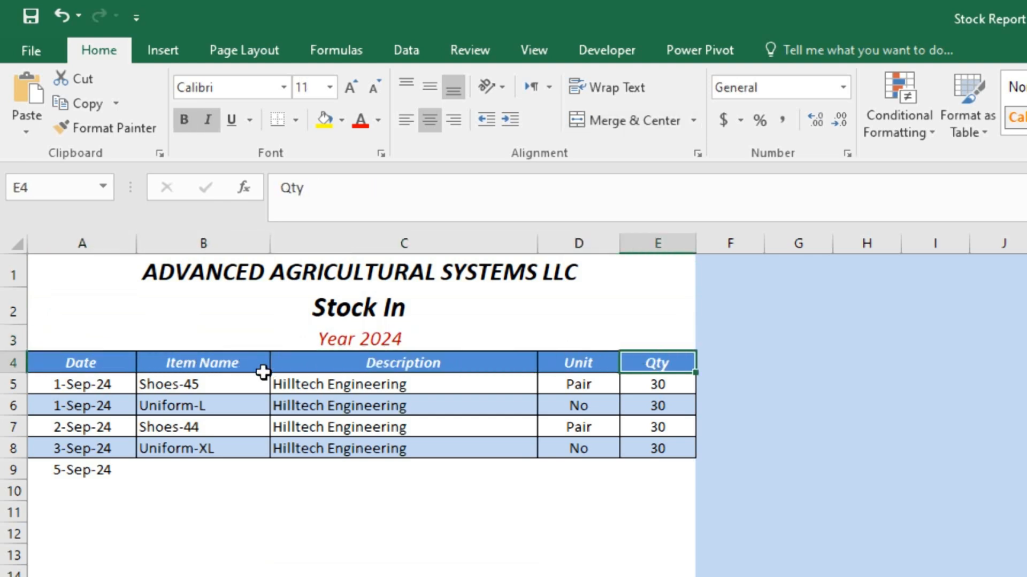
left_click_drag(34, 360, 649, 361)
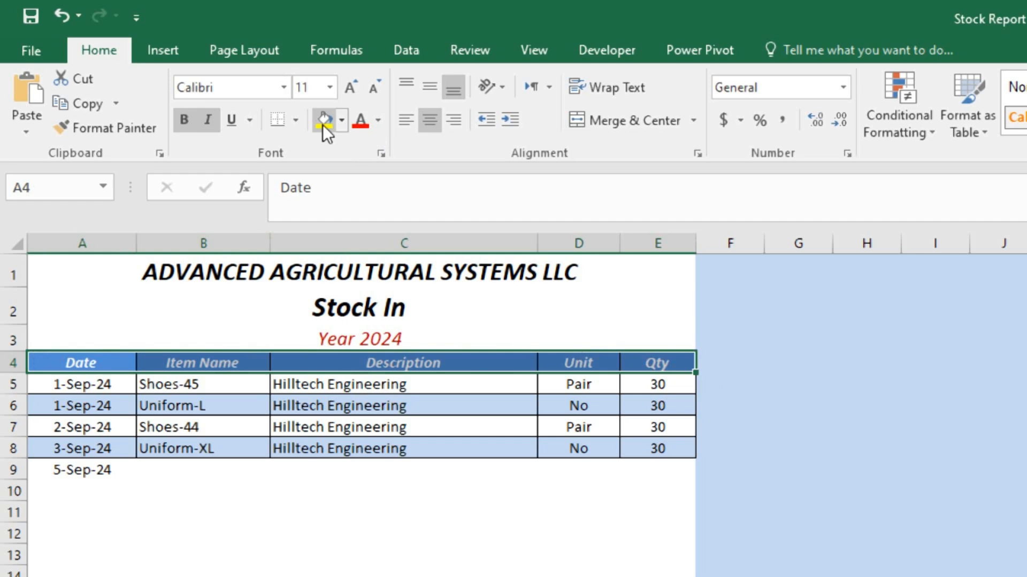
left_click(296, 120)
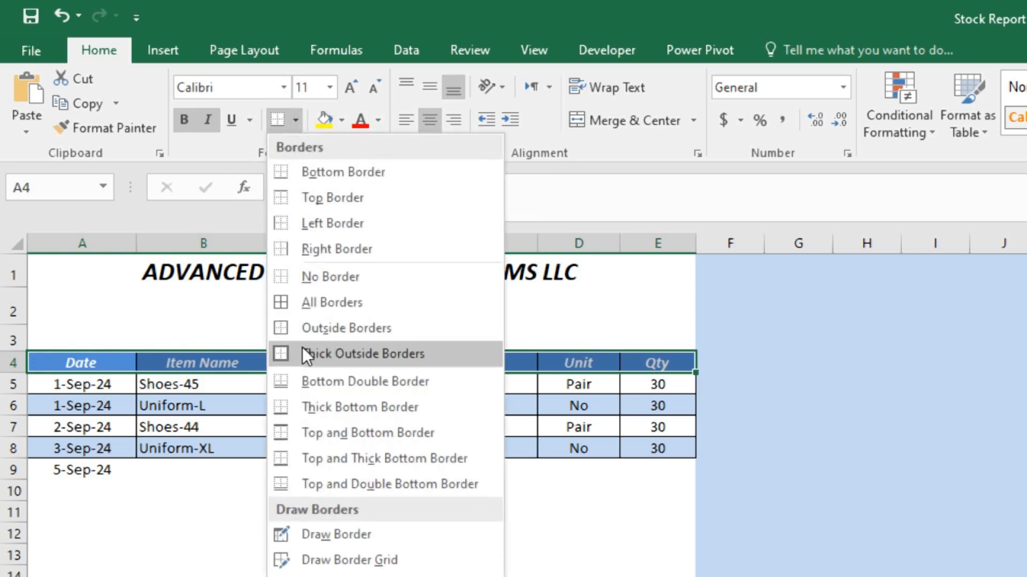
left_click(622, 192)
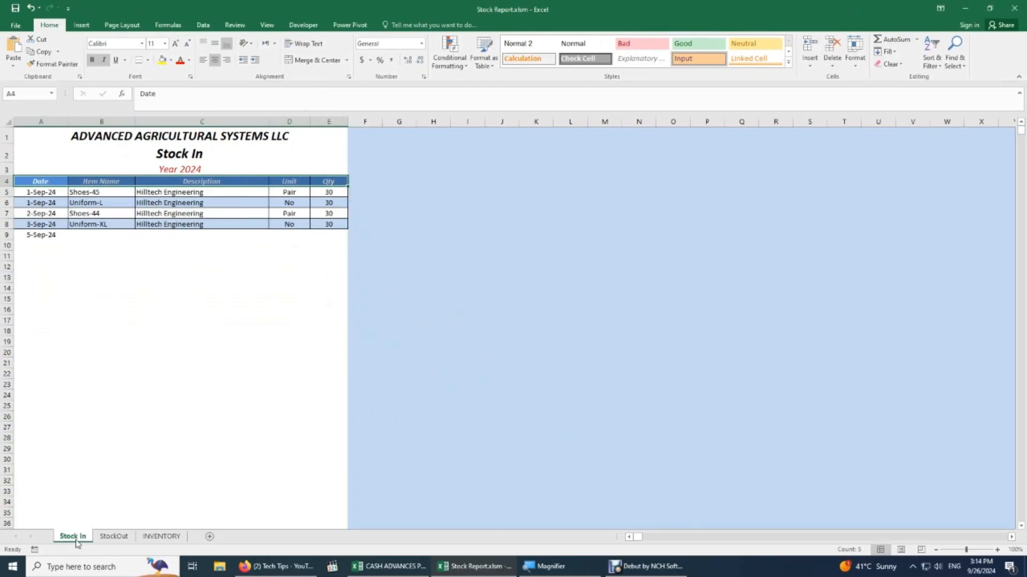
Start renaming the Stock In tab, then select the StockOut sheet's title and header rows.
right_click(77, 539)
left_click(106, 436)
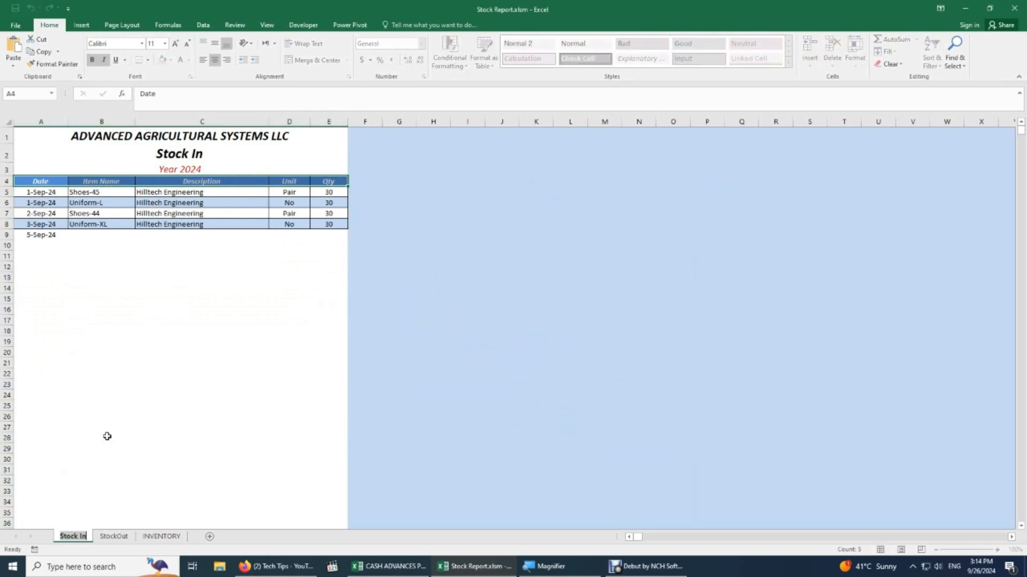
left_click(124, 536)
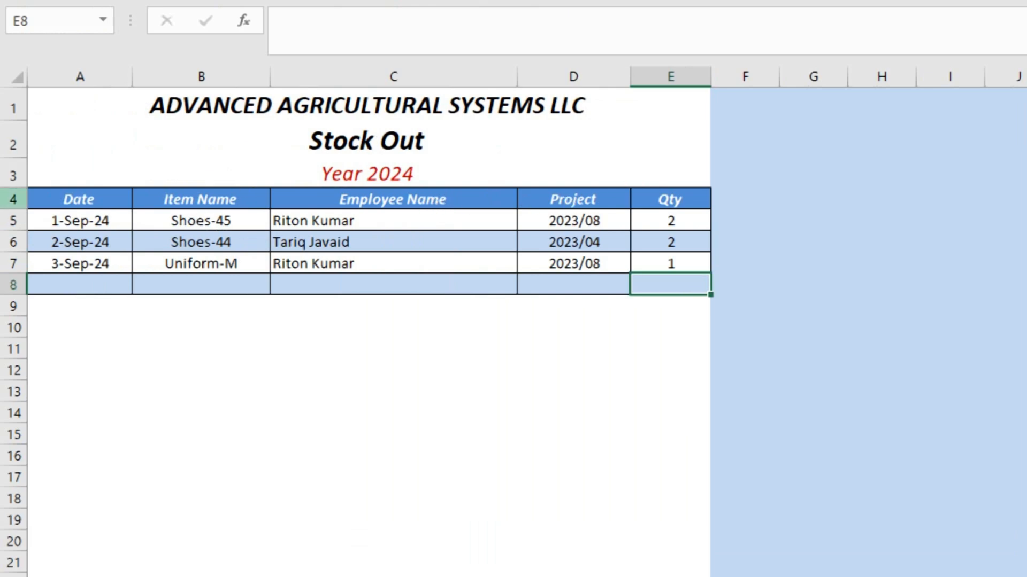
left_click_drag(80, 201, 674, 175)
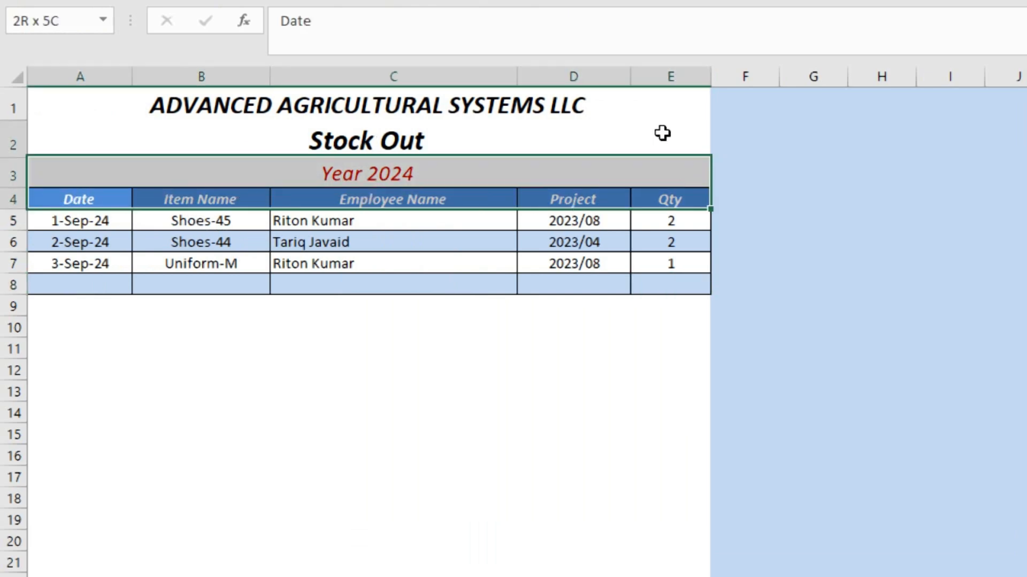
left_click_drag(662, 133, 624, 82)
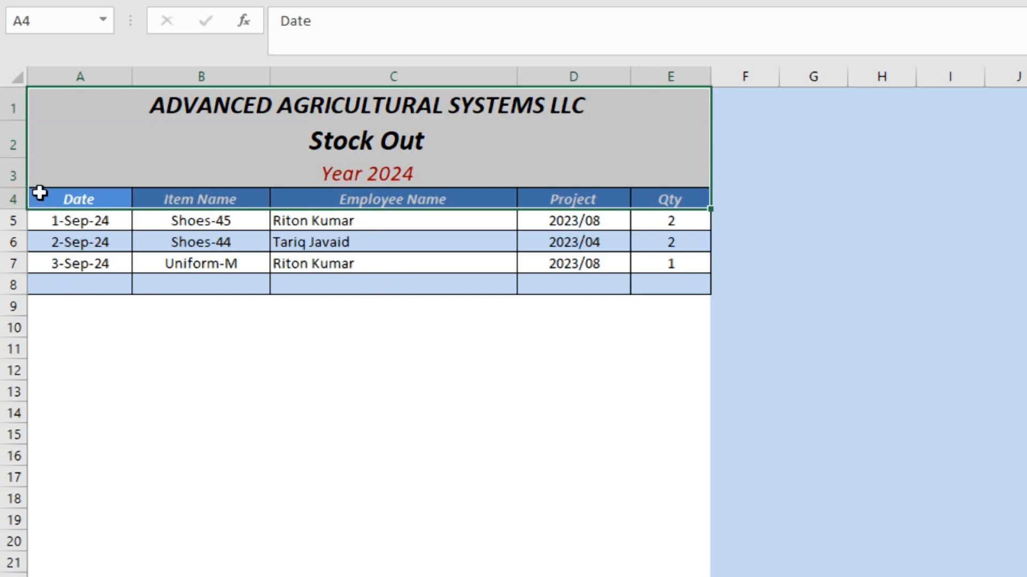
left_click_drag(66, 201, 663, 199)
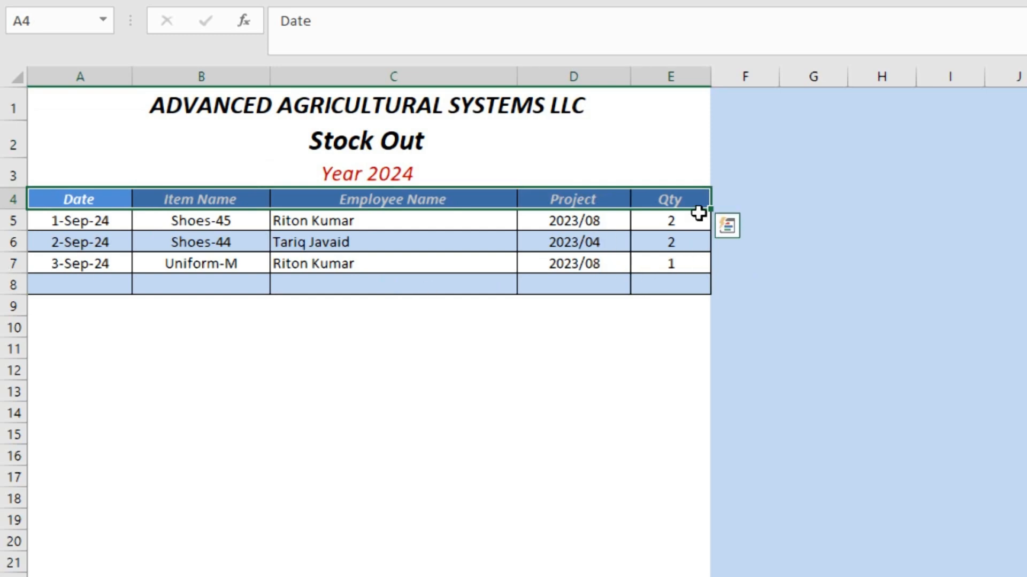
left_click(67, 197)
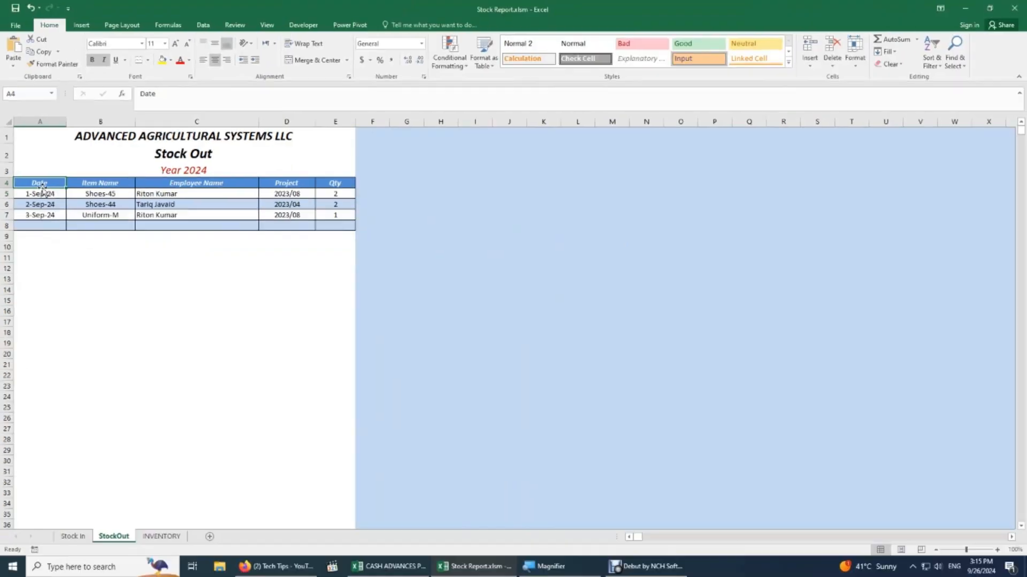
On INVENTORY, check the title, Year 2024 formula and the Stock Report header row.
left_click(159, 536)
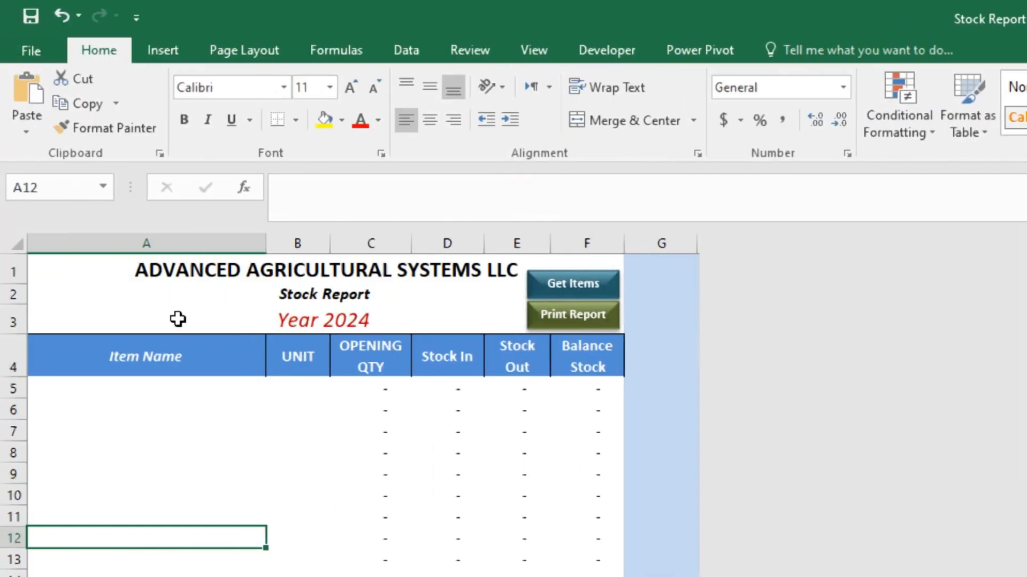
left_click(160, 267)
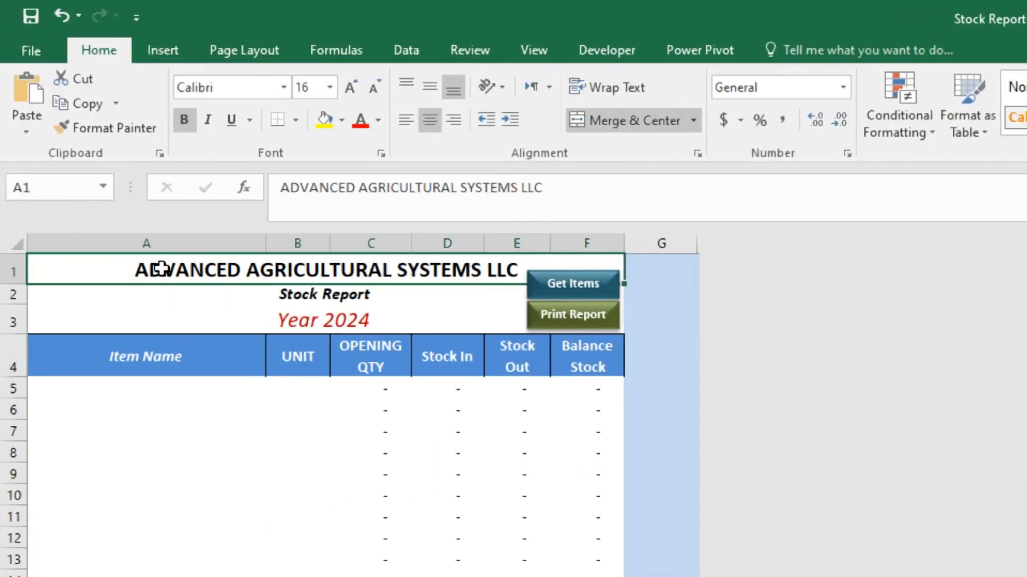
left_click(155, 292)
left_click(132, 311)
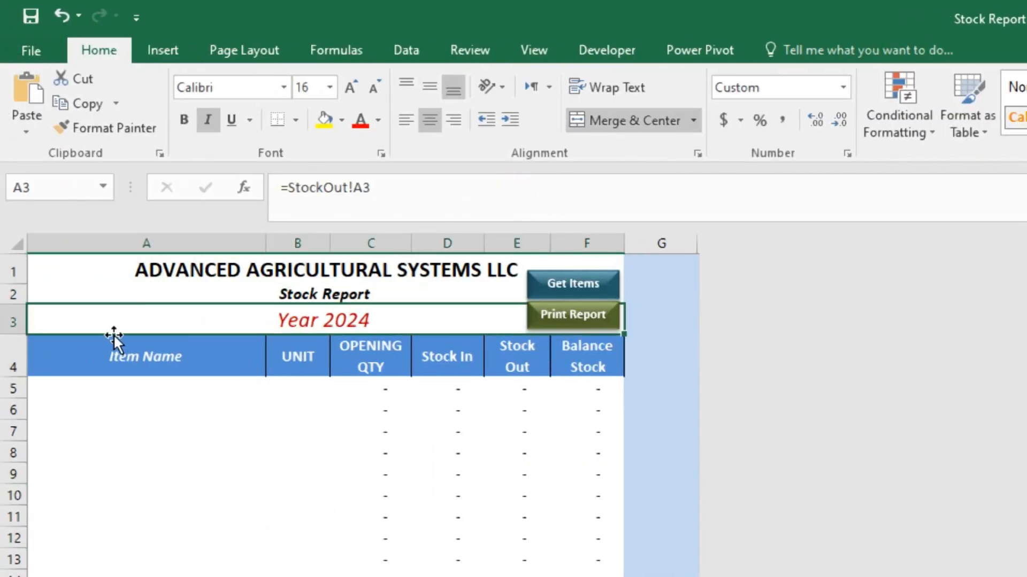
left_click_drag(91, 361, 588, 362)
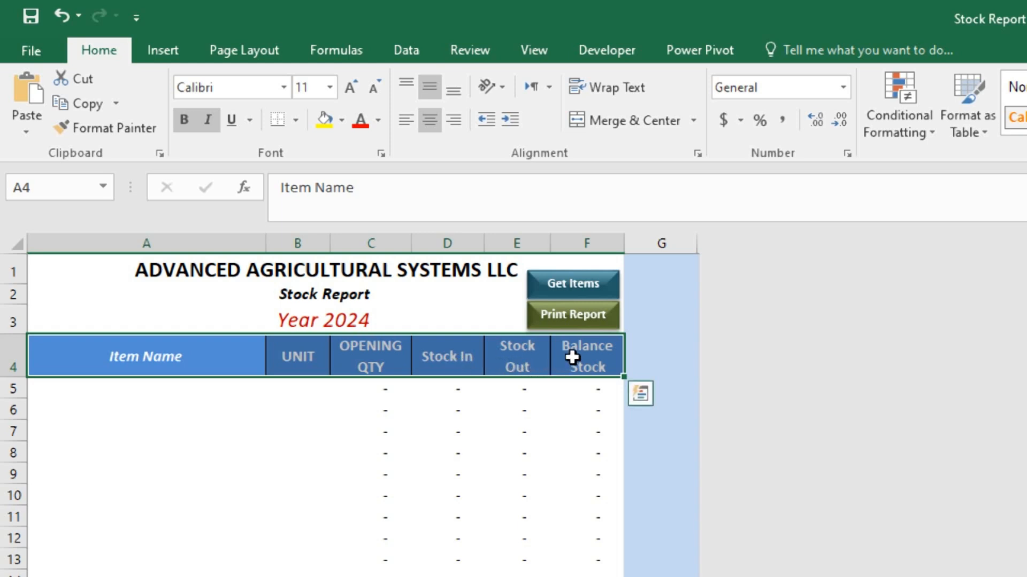
Try 5 as the first opening quantity in C5, then reset it to 0.
left_click(361, 382)
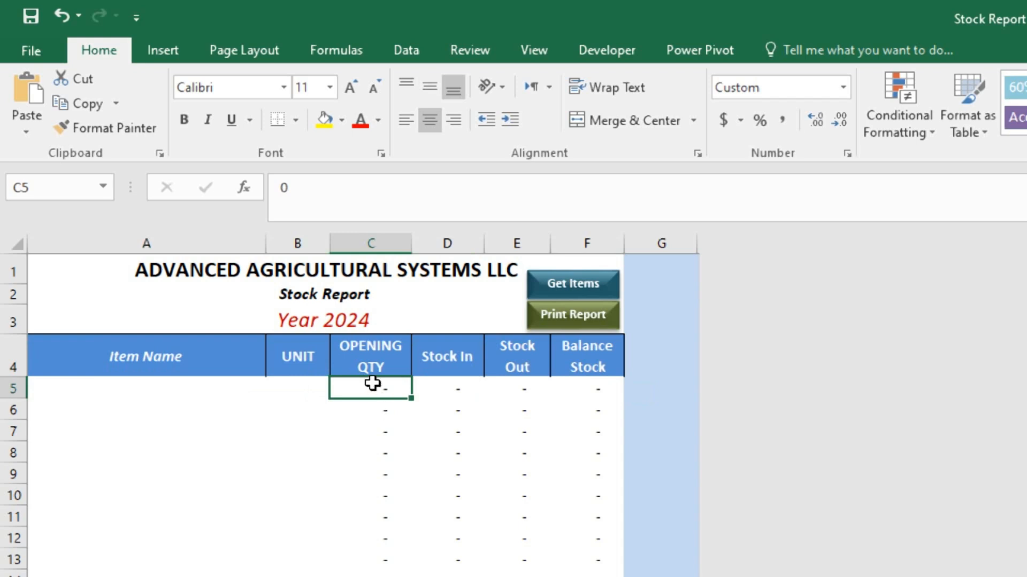
left_click_drag(372, 383, 371, 453)
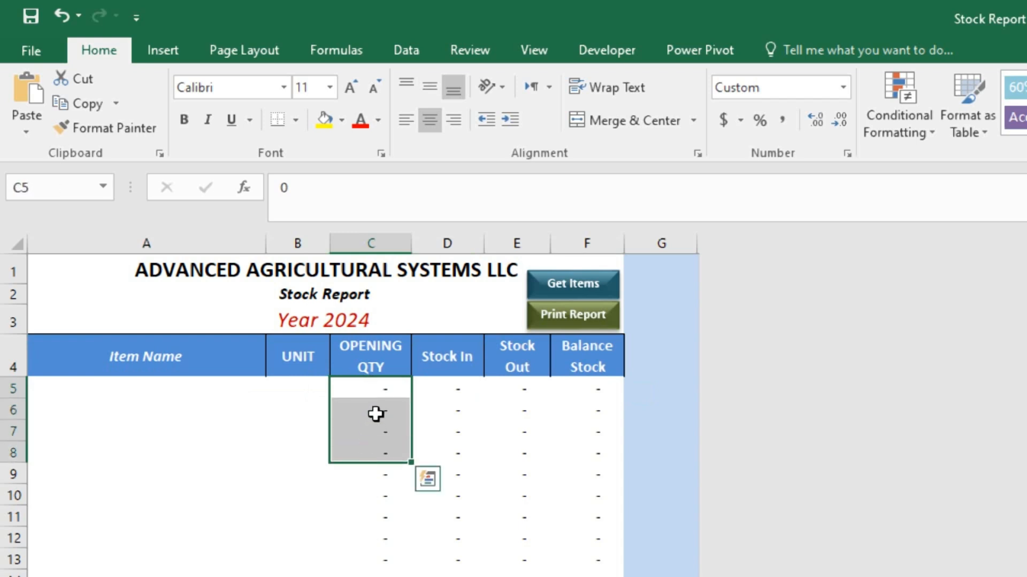
left_click(377, 387)
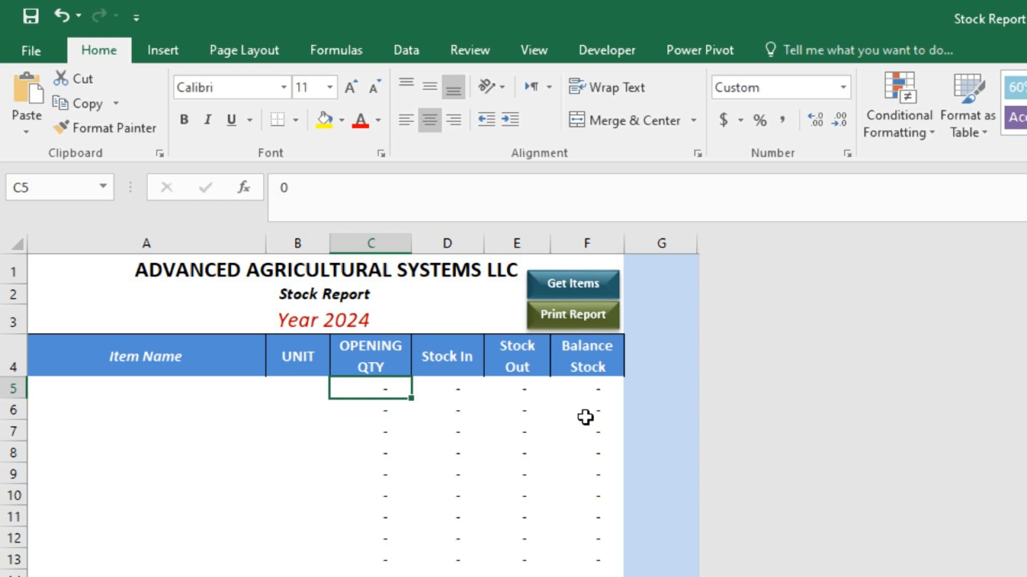
type("5")
key("Tab")
key("Left")
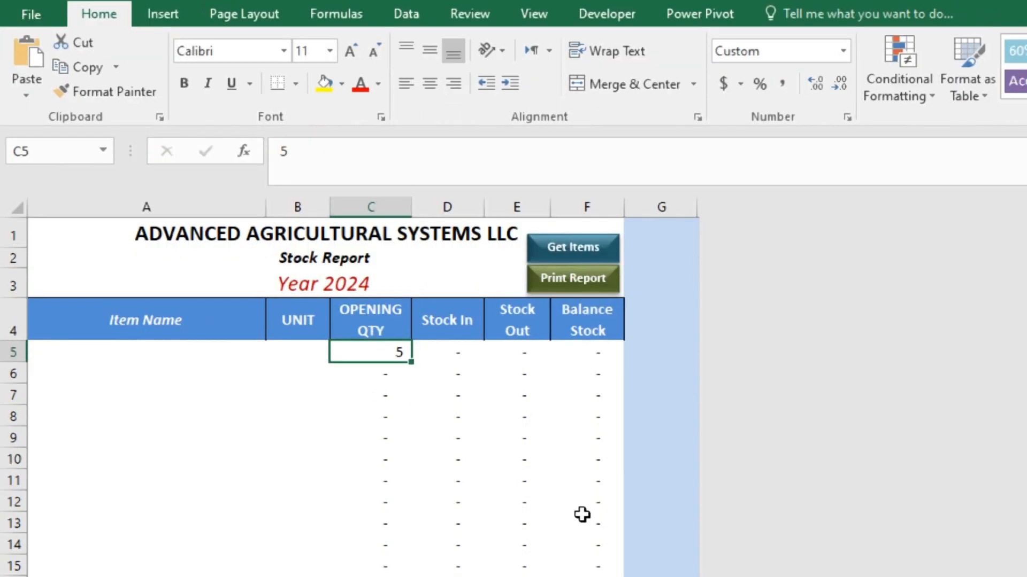
key("Right")
key("Left")
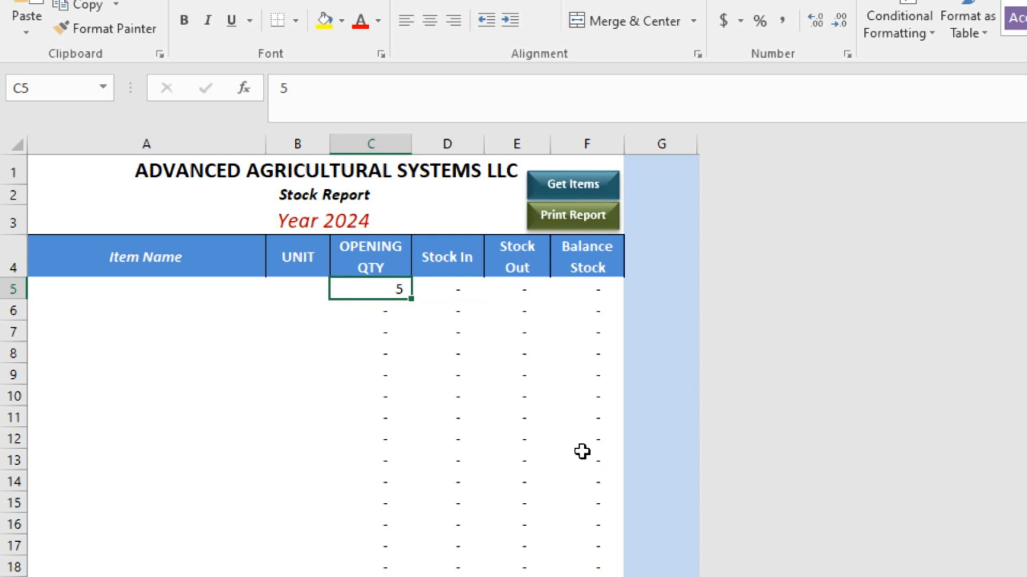
type("0")
key("Return")
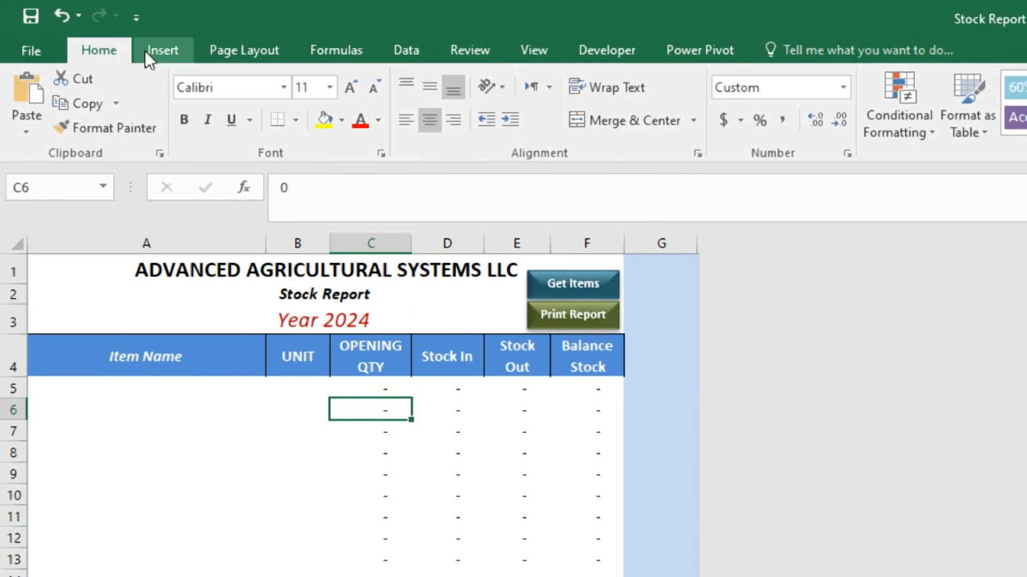
Draw a small rectangle left of Year 2024 and give it a red shape style.
left_click(164, 50)
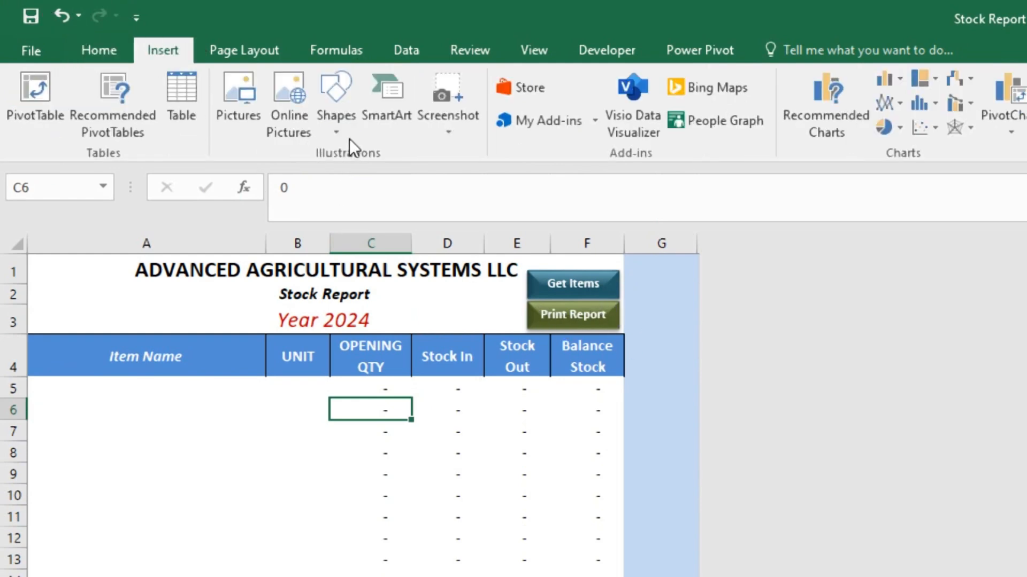
left_click(336, 131)
left_click(391, 176)
mouse_move(200, 283)
left_mouse_down()
mouse_move(264, 300)
mouse_move(247, 327)
left_mouse_up()
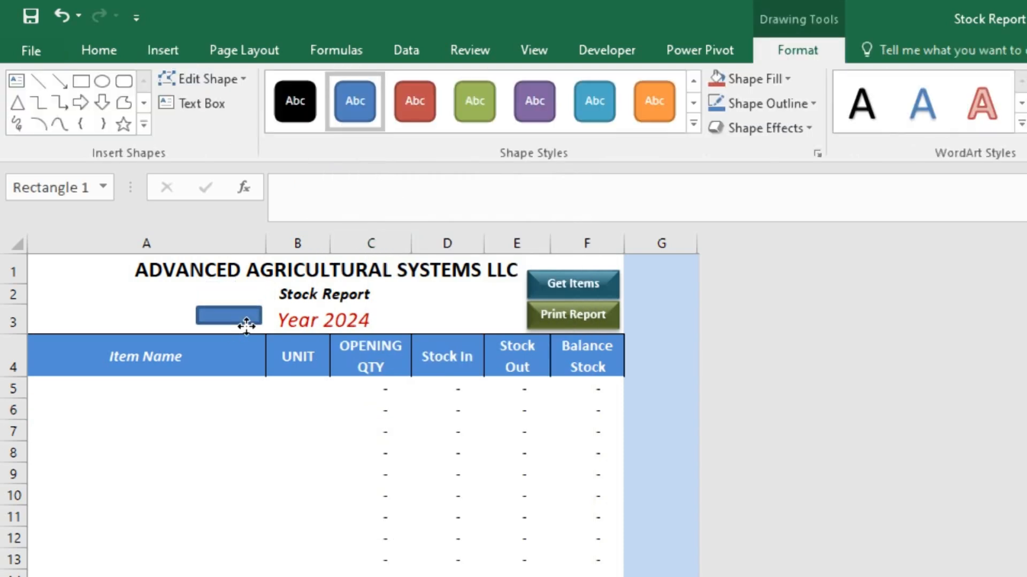
left_click(415, 104)
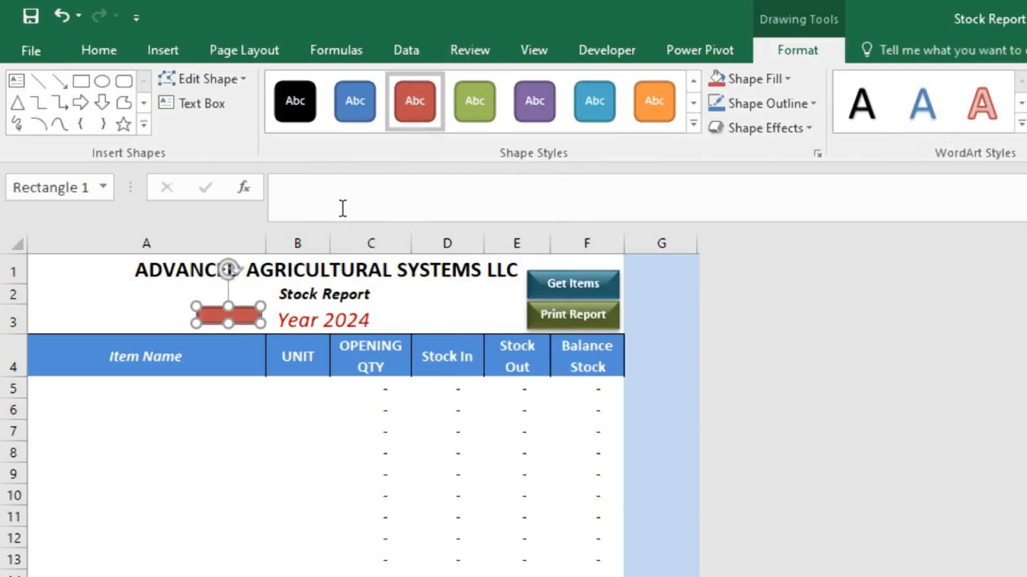
left_click(693, 123)
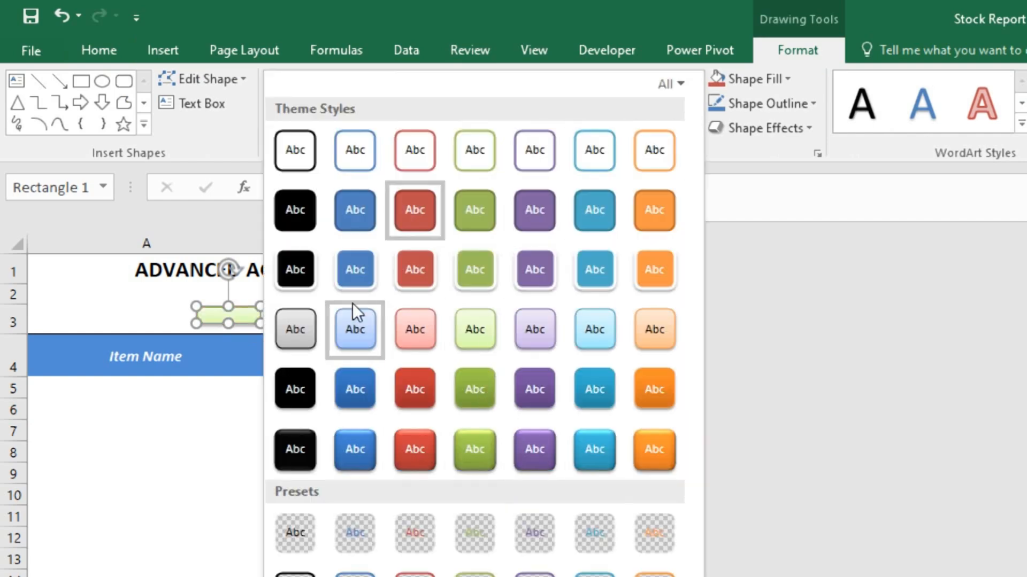
left_click(428, 267)
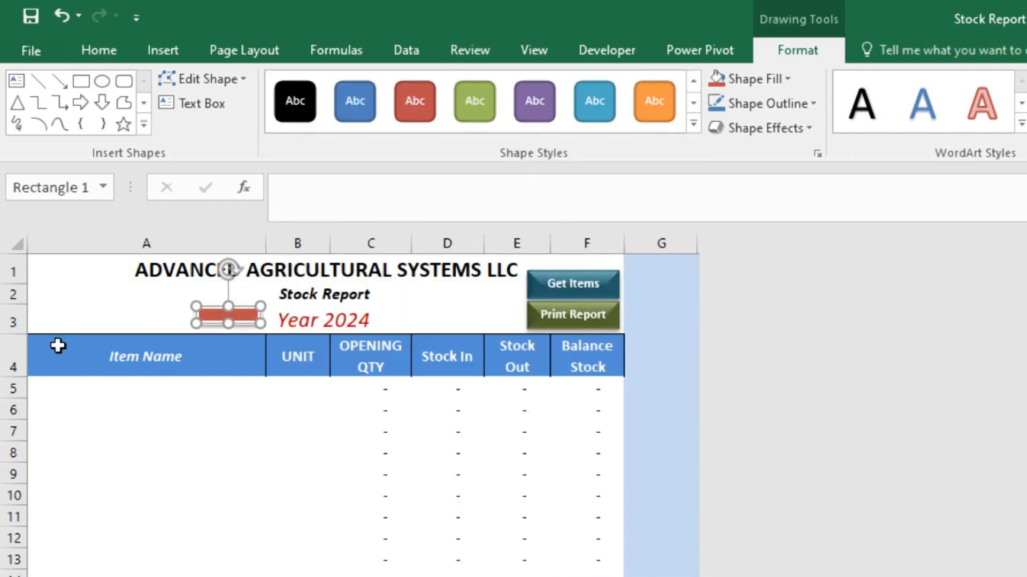
Put the text 'bUTTON' inside the red rectangle.
left_click(148, 278)
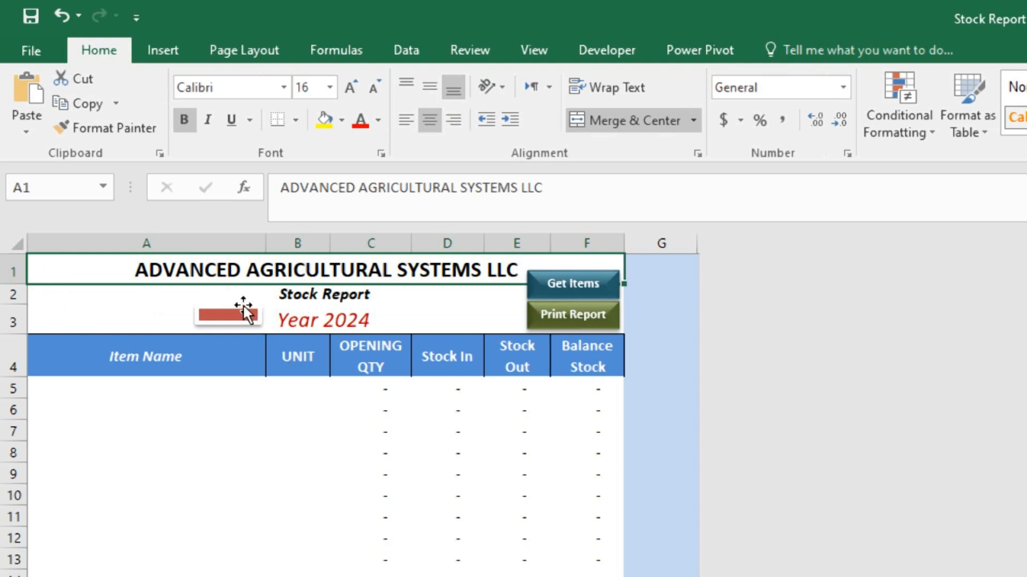
left_click(247, 311)
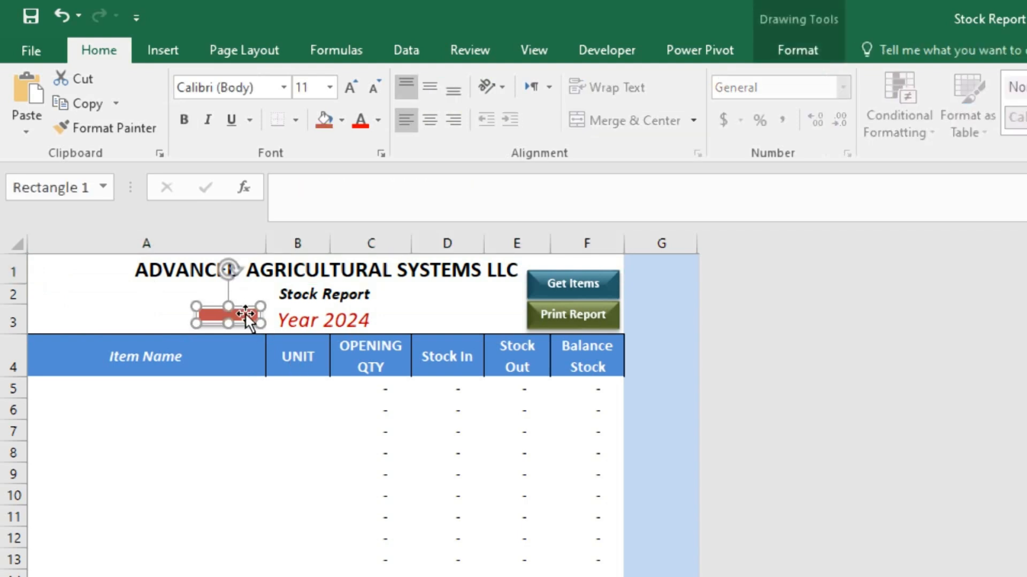
right_click(245, 313)
left_click(322, 436)
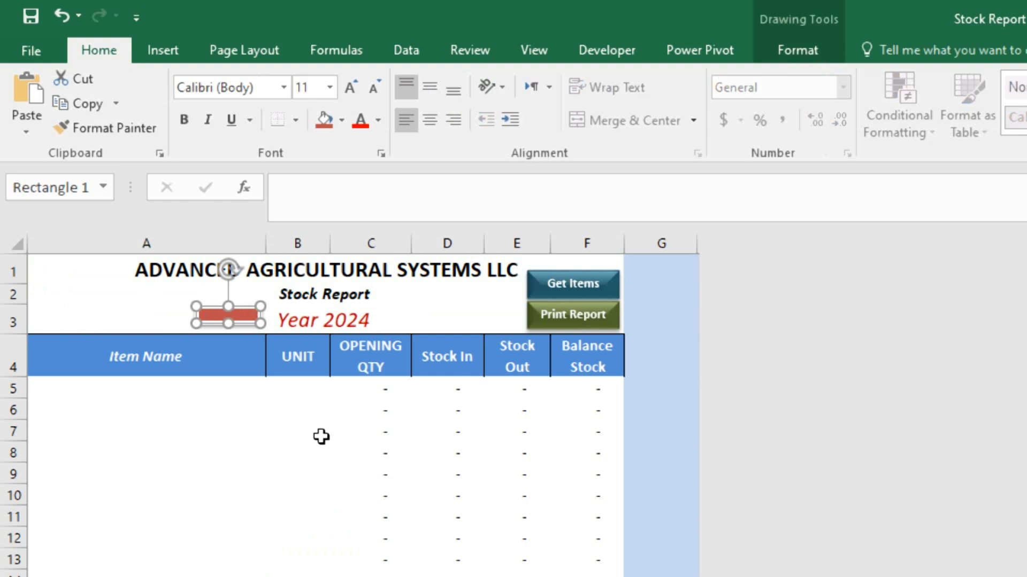
type("bUTTON")
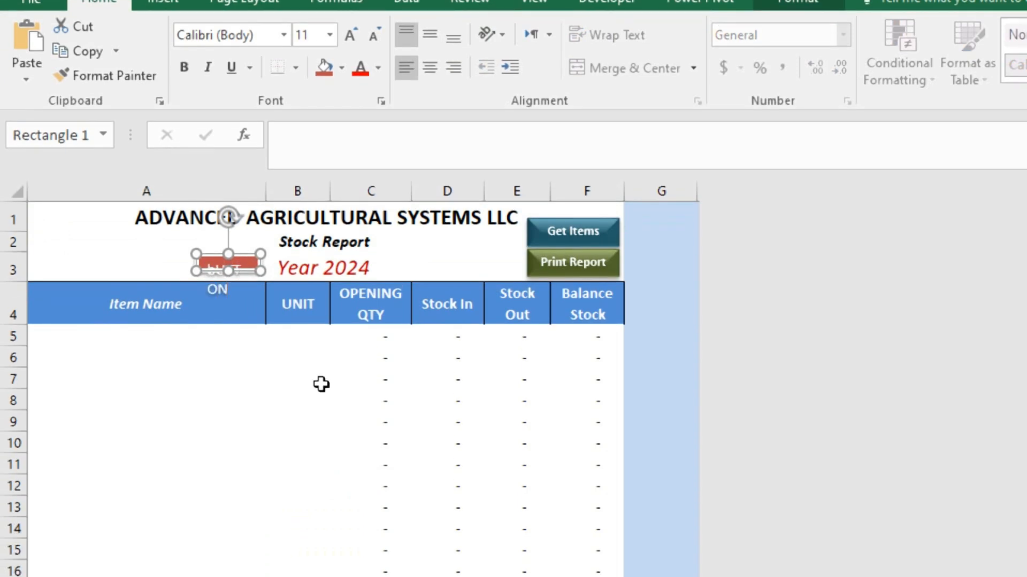
Stretch the red rectangle taller, then delete it.
left_click(32, 243)
left_click(252, 266)
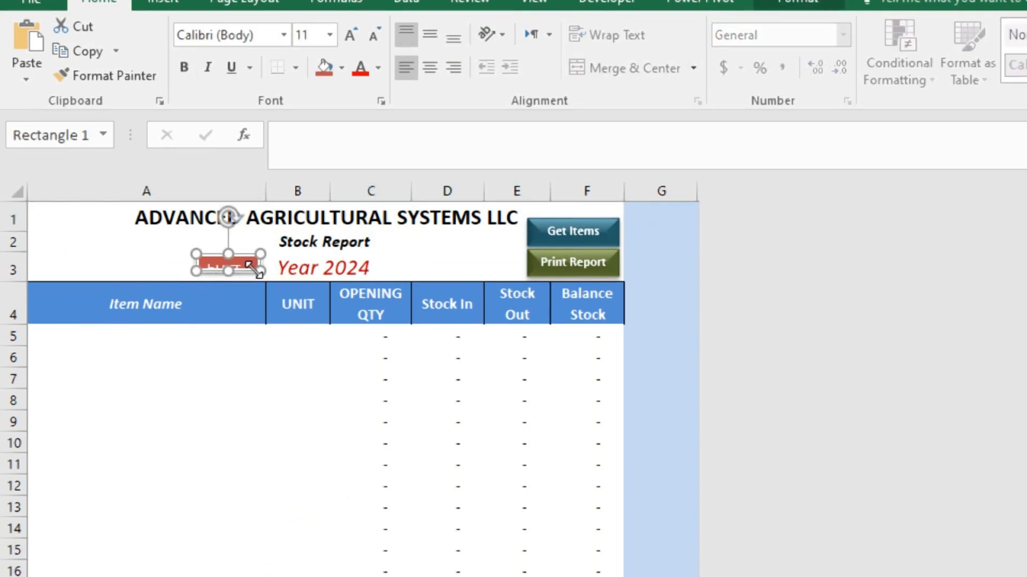
left_click_drag(228, 271, 236, 406)
left_click(265, 277)
left_click(257, 276)
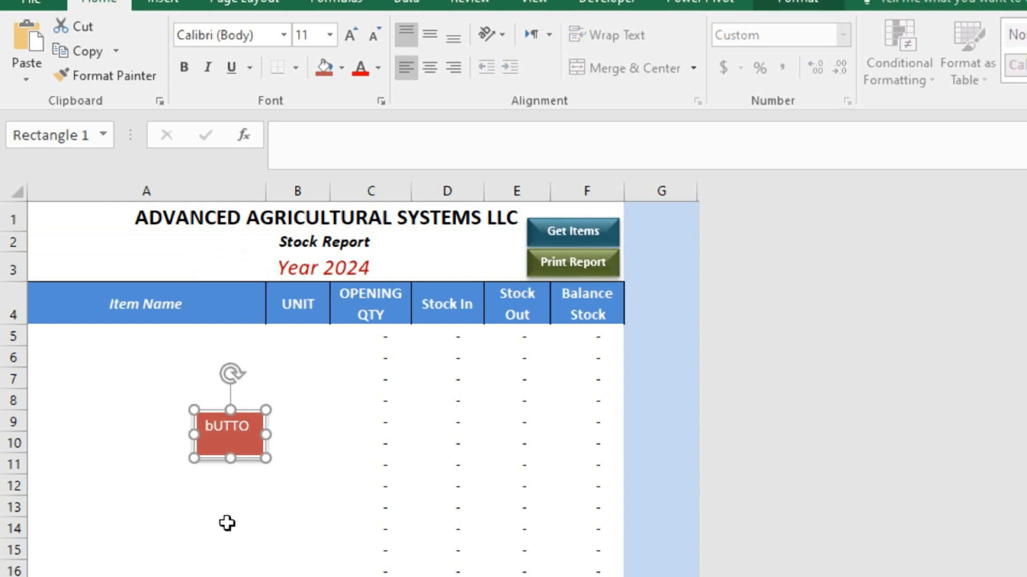
key("Delete")
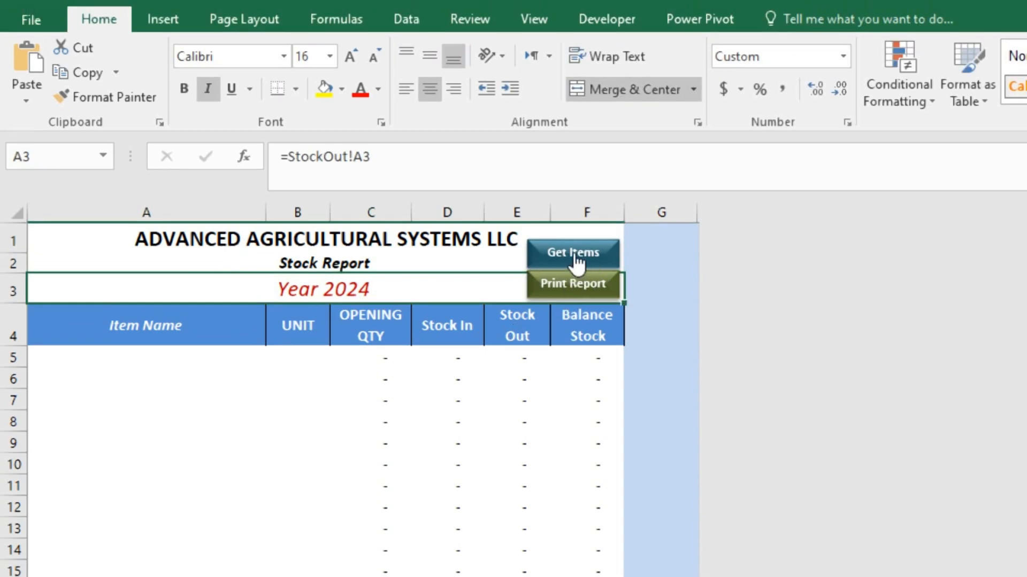
Inspect the B5 VLOOKUP Unit formula and the Stock In to Balance Stock cells, then go to Stock In.
left_click_drag(81, 350, 113, 526)
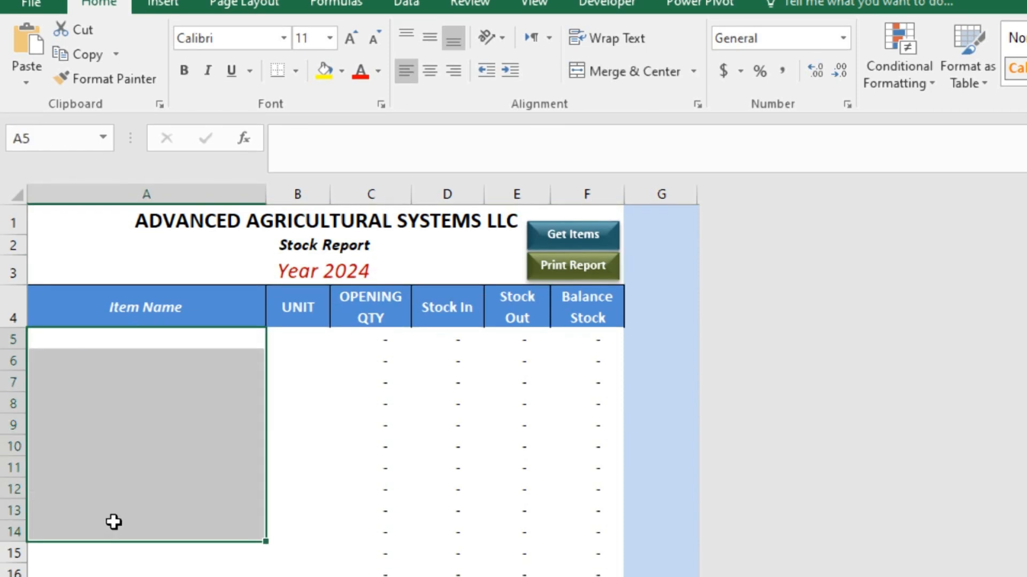
left_click_drag(302, 340, 580, 556)
left_click(383, 309)
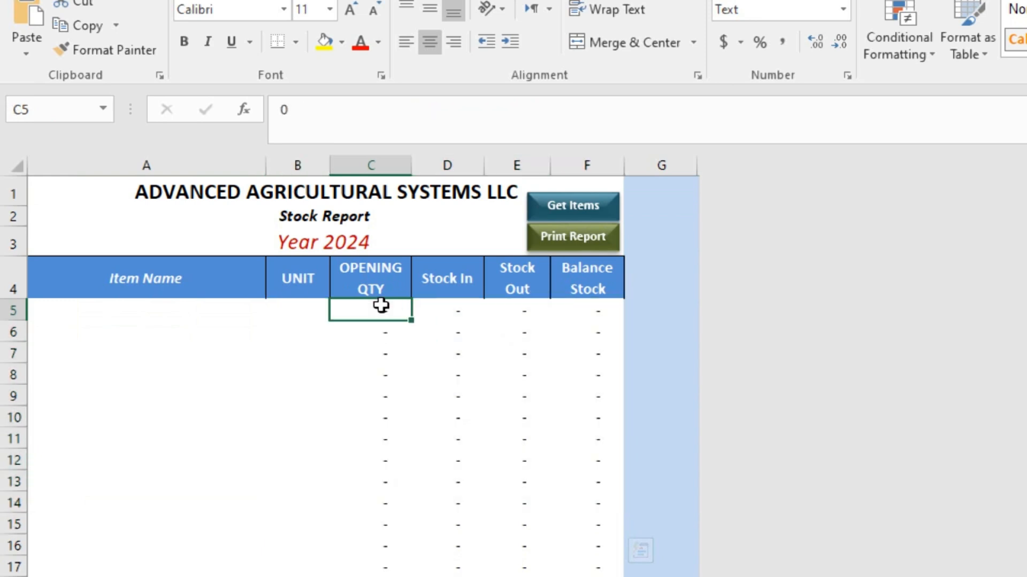
left_click(376, 482, "shift")
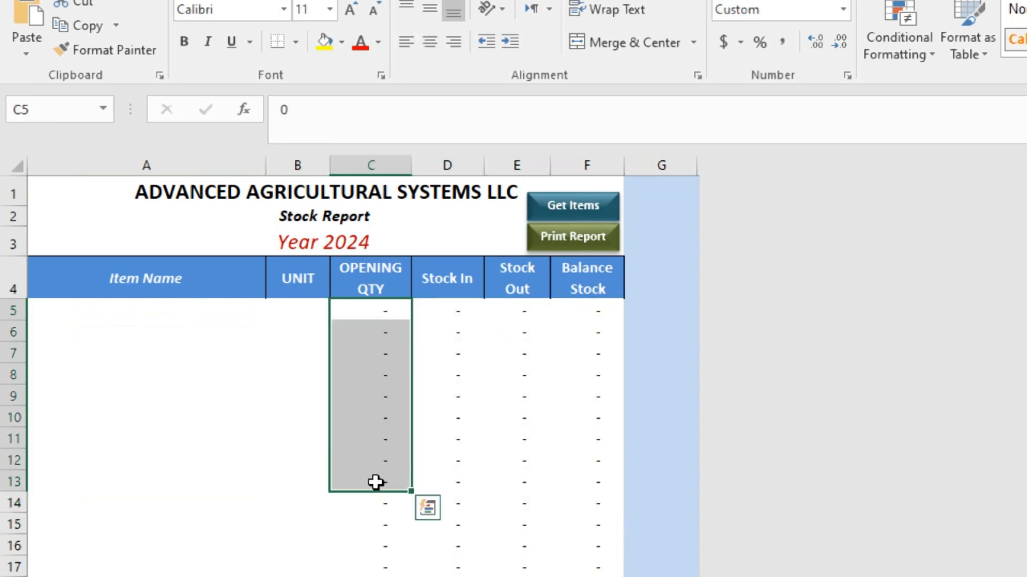
left_click(293, 308)
left_click(291, 392, "shift")
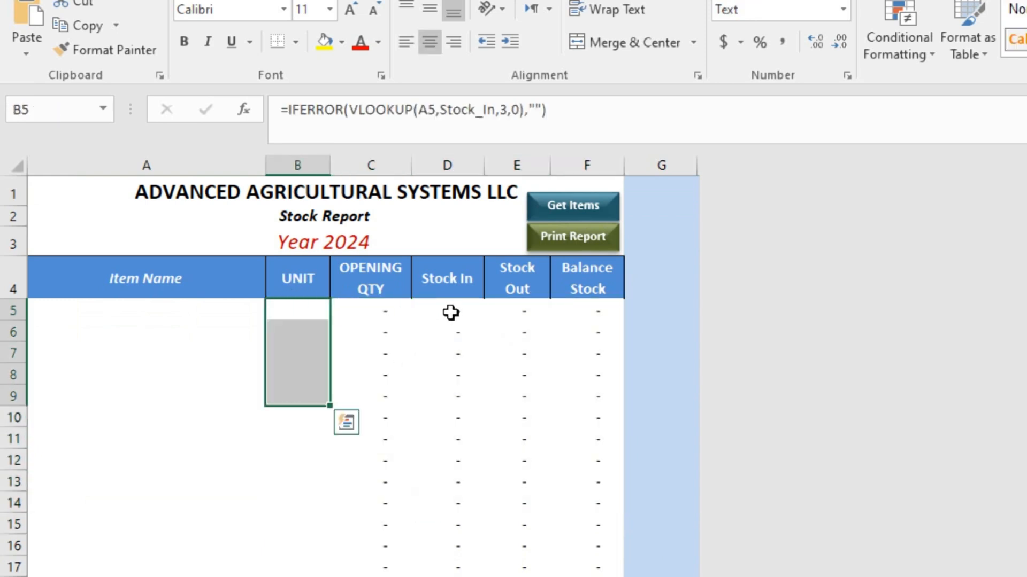
left_click_drag(452, 311, 605, 416)
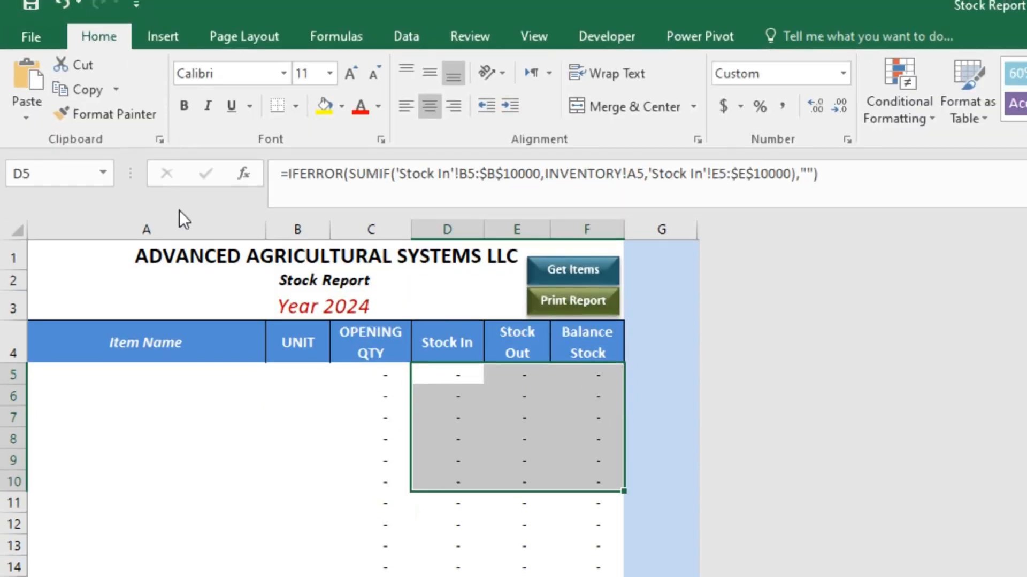
left_click(83, 372)
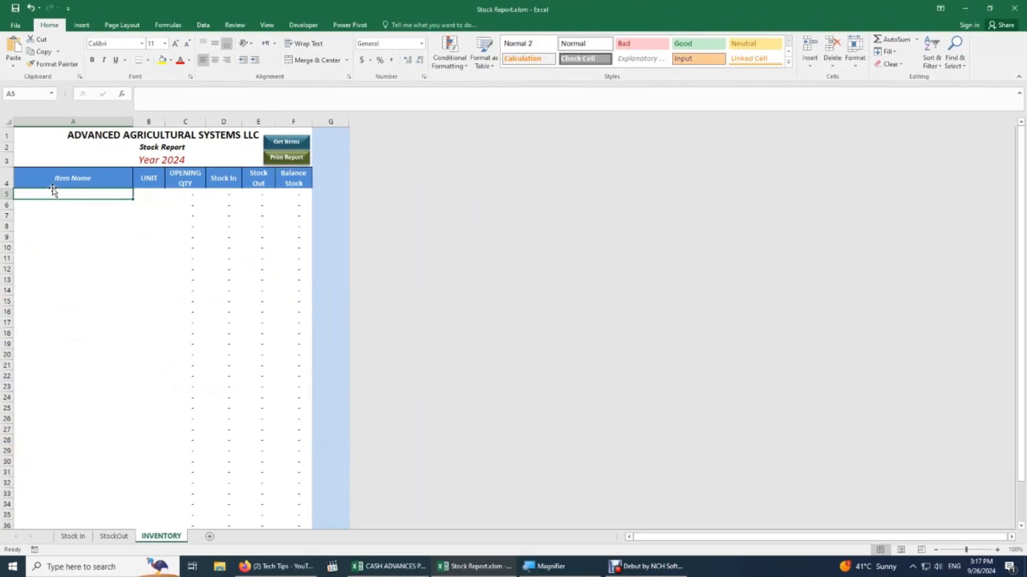
left_click(89, 537)
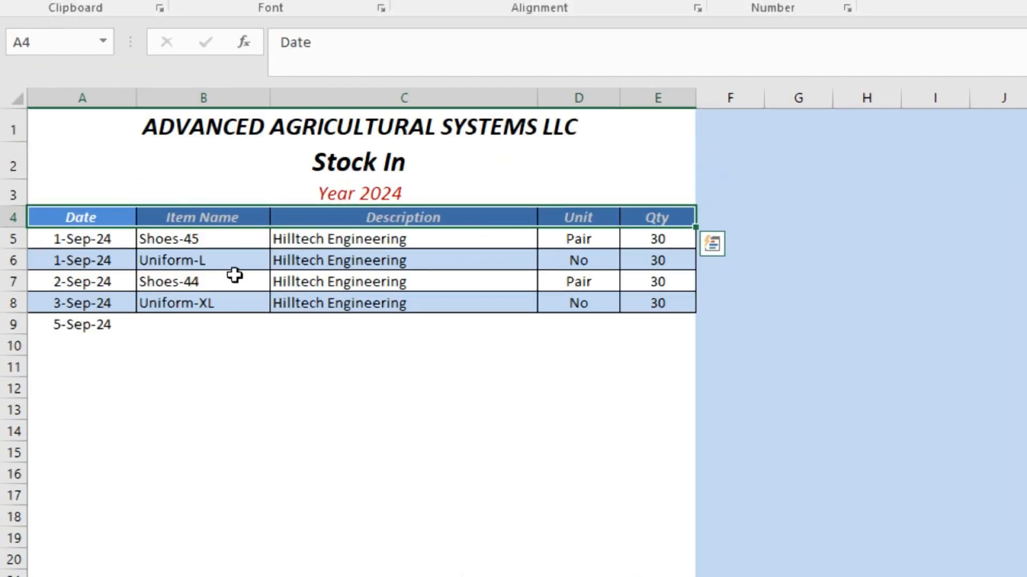
Fill Stock In row 9 with Shoes-42, Hilltech Engineering, unit Pair and quantity 15.
left_click(235, 275)
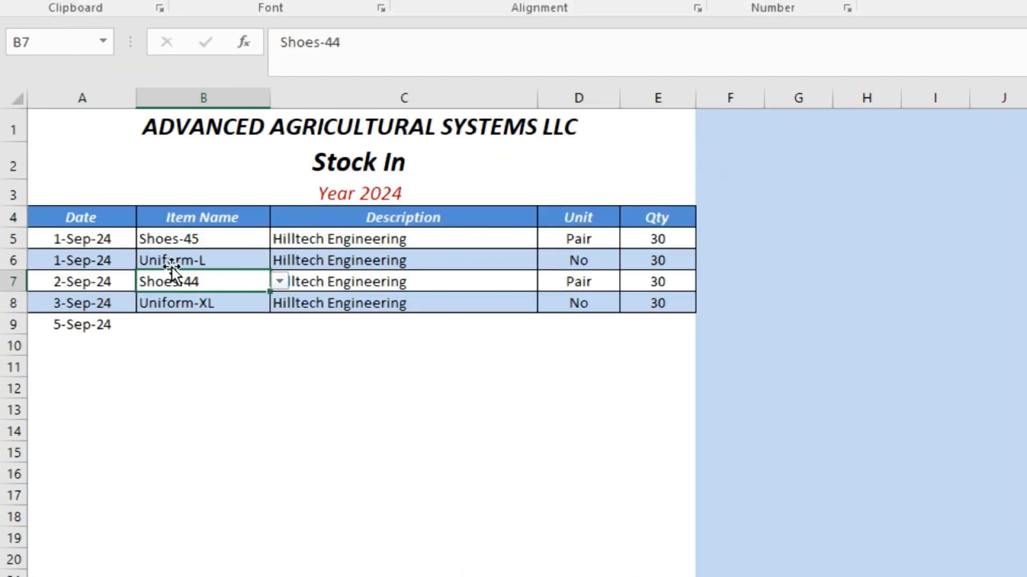
left_click(104, 330)
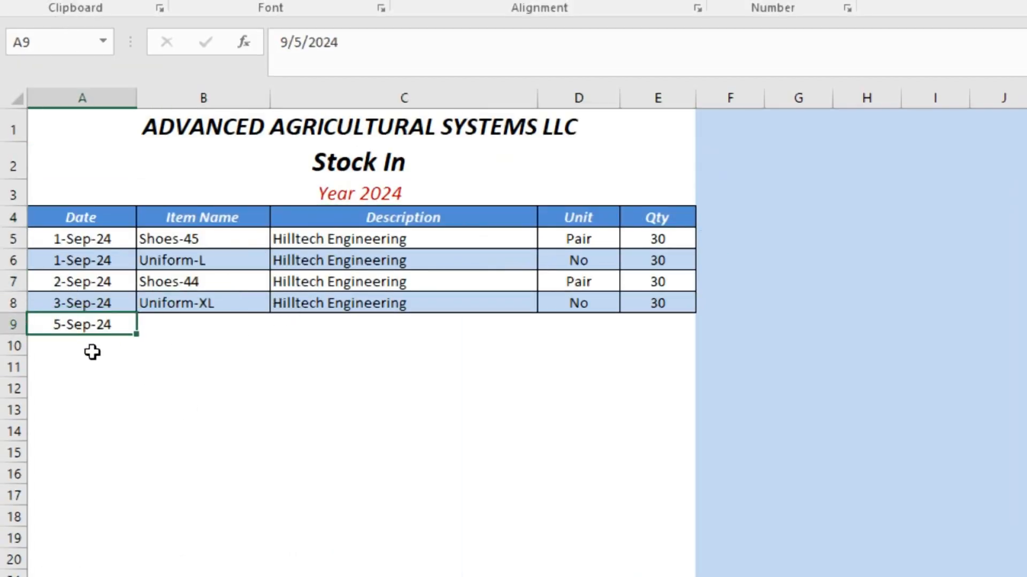
left_click(191, 324)
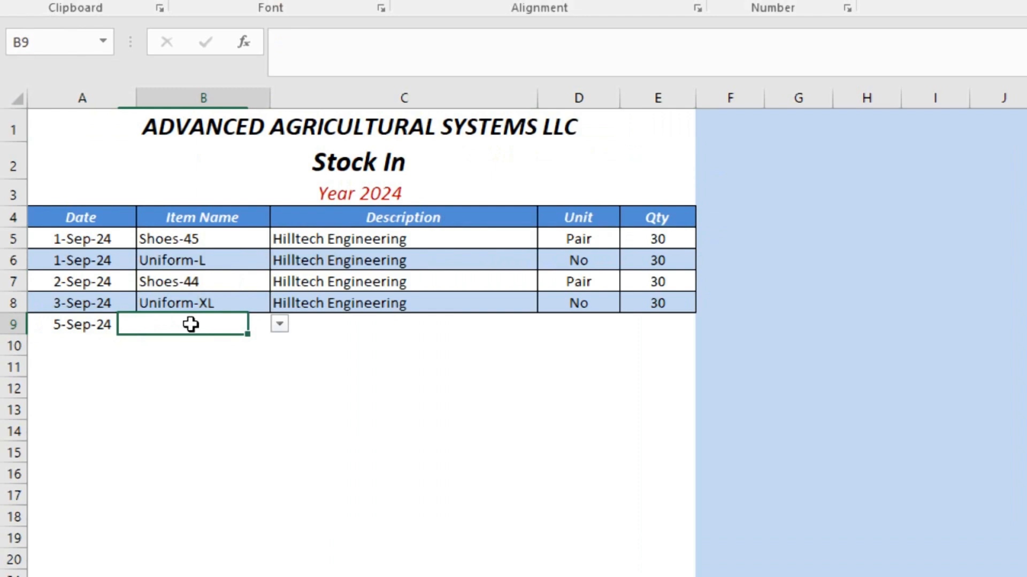
left_click(279, 324)
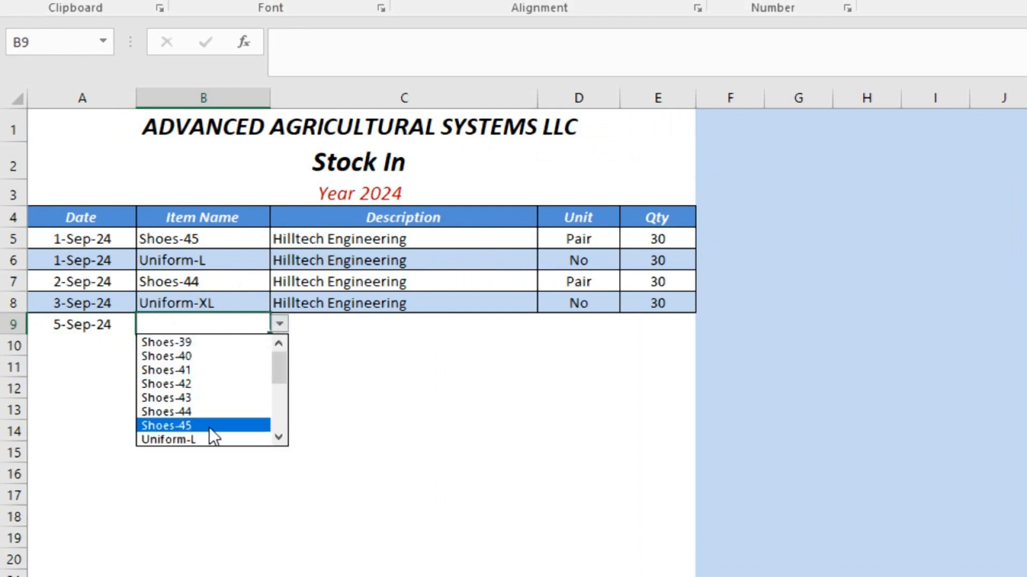
left_click(203, 381)
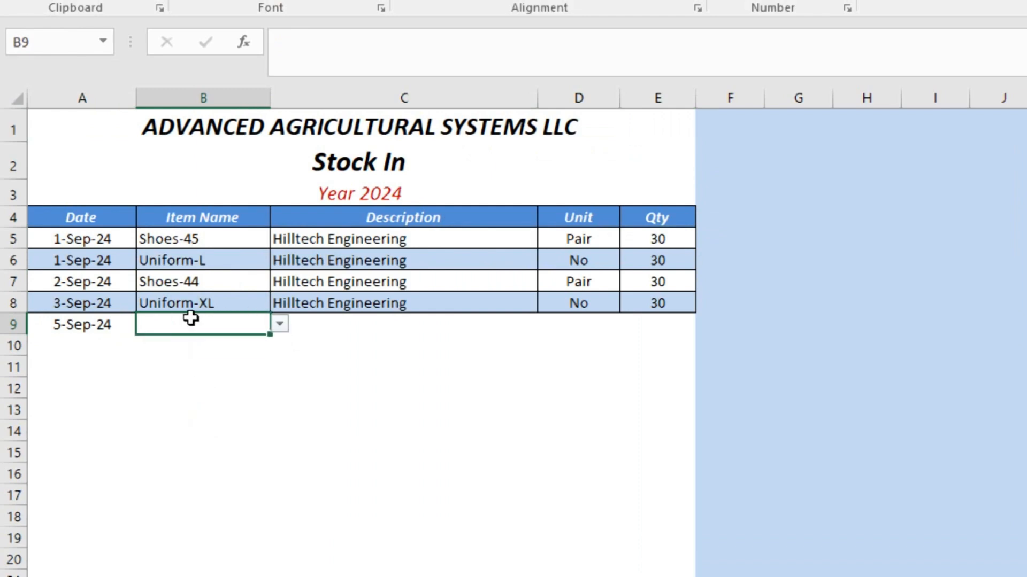
left_click(330, 325)
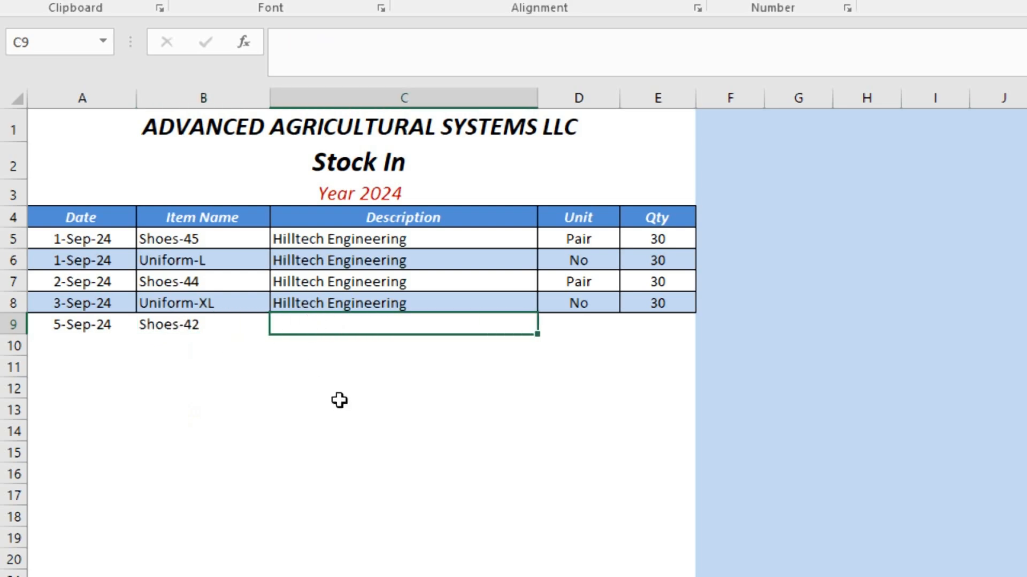
type("H")
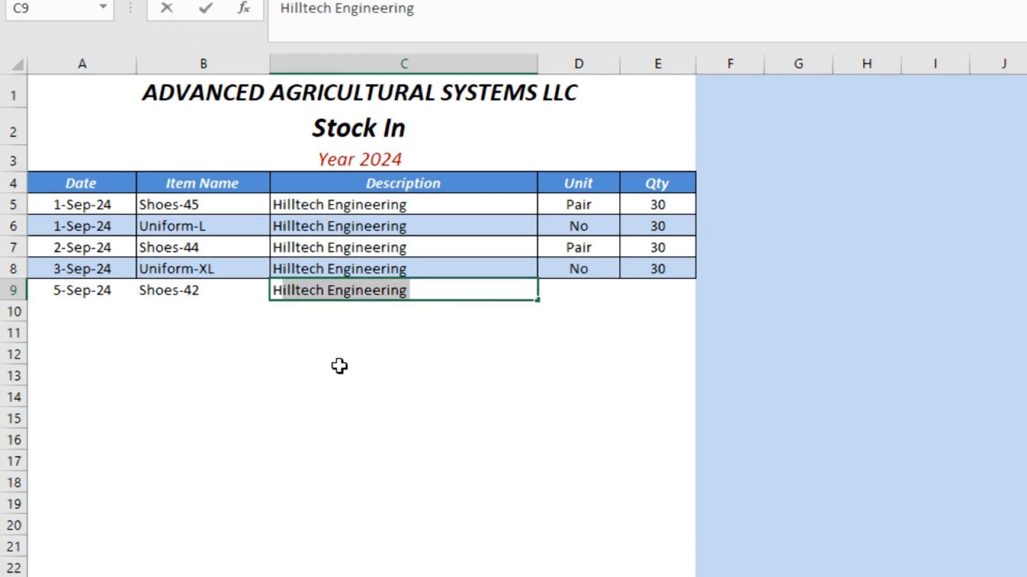
left_click(576, 289)
left_click(632, 291)
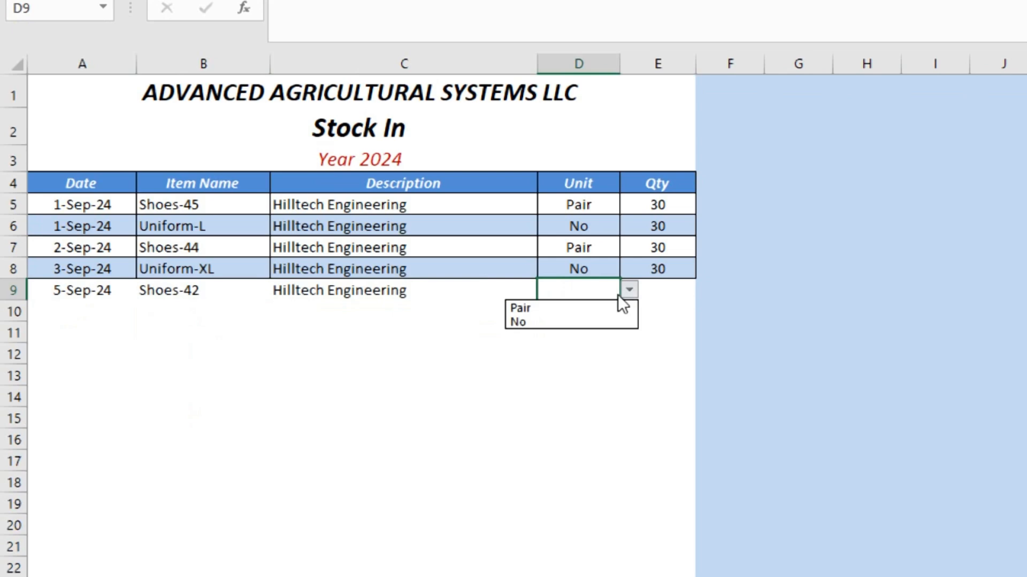
left_click(529, 306)
type("15")
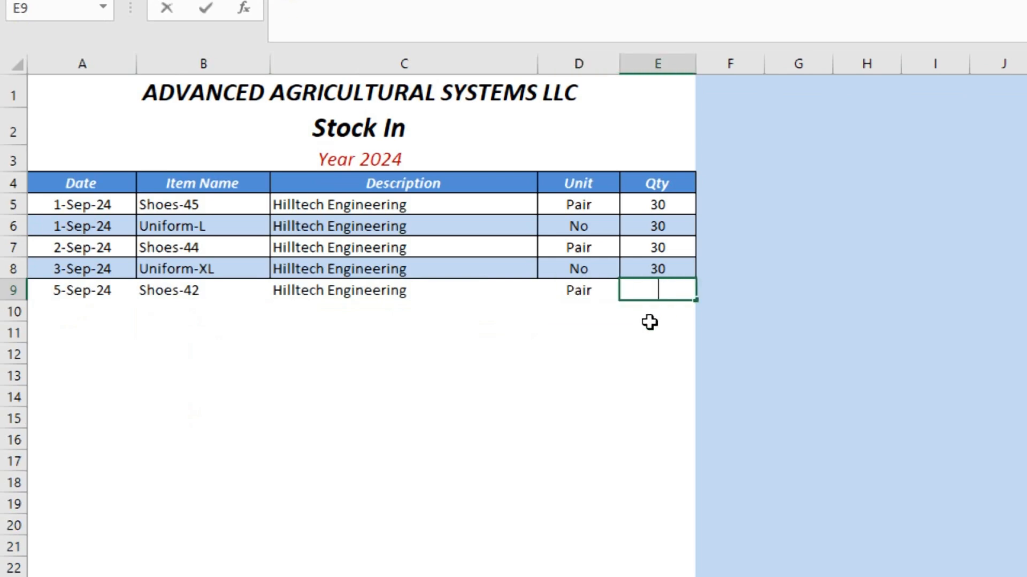
key("Return")
key("Home")
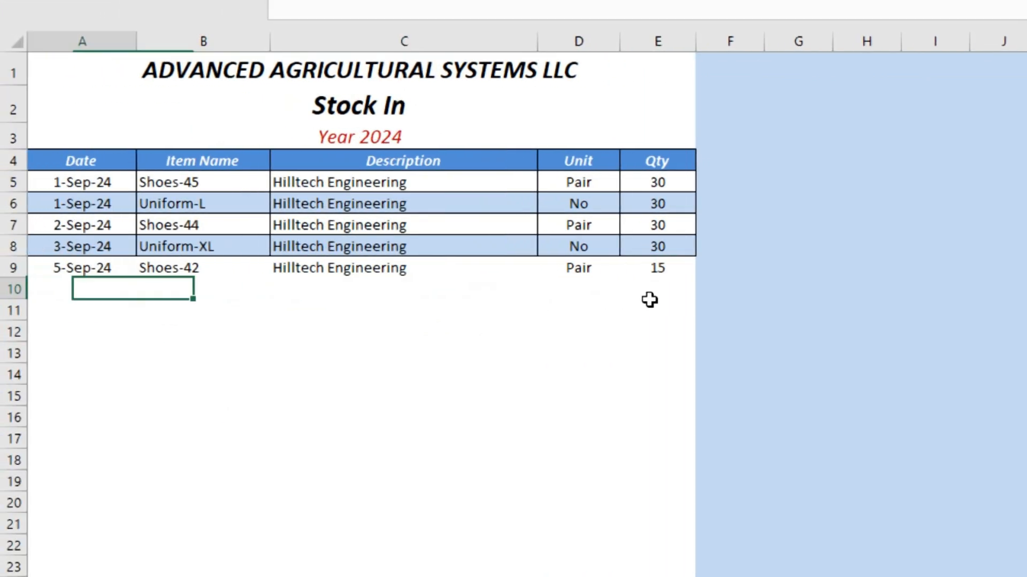
Date Stock In row 10 as 10-Sep-24 and pick Shoes-40 as its item.
type("9/10")
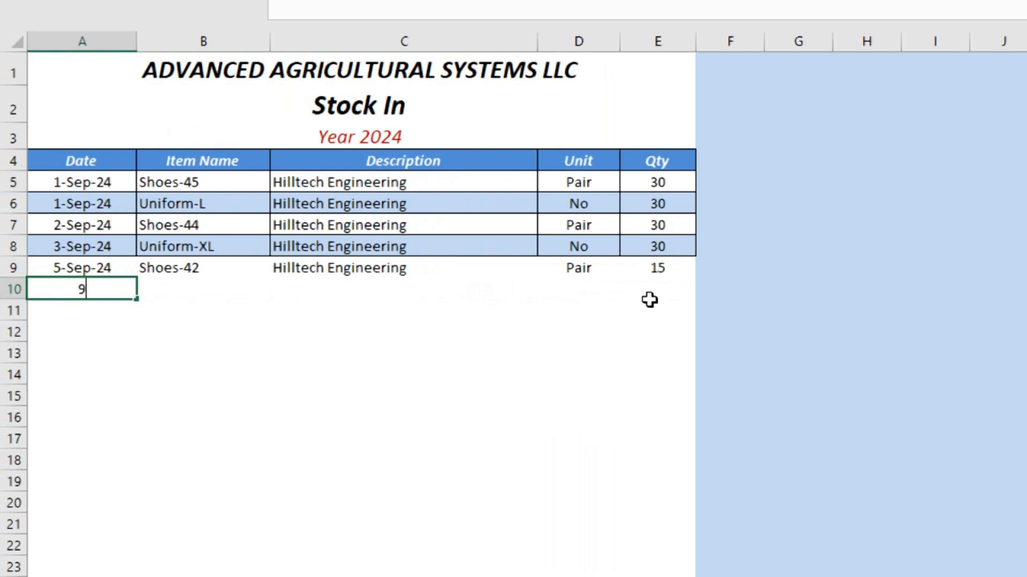
key("Return")
key("Up")
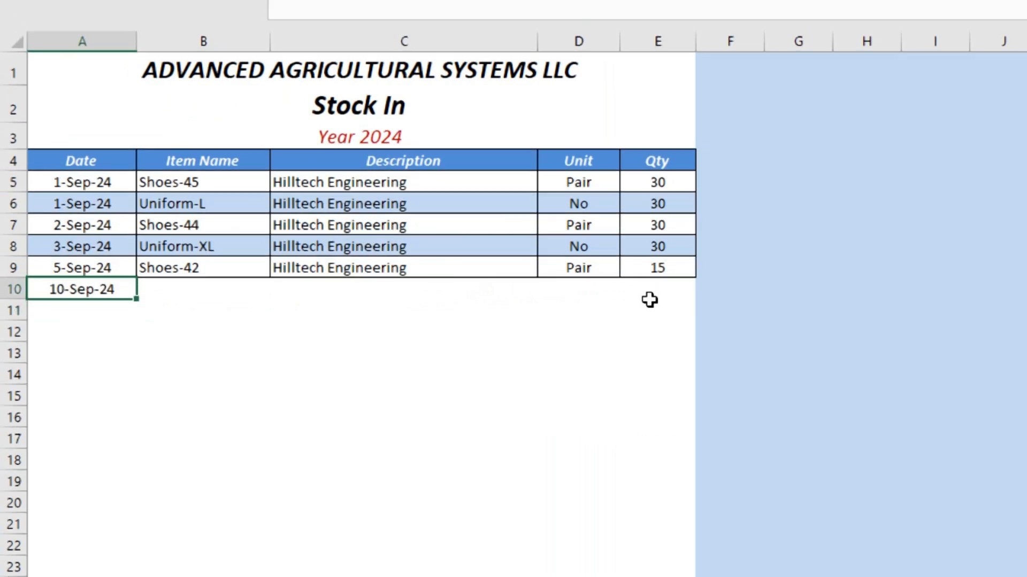
key("Tab")
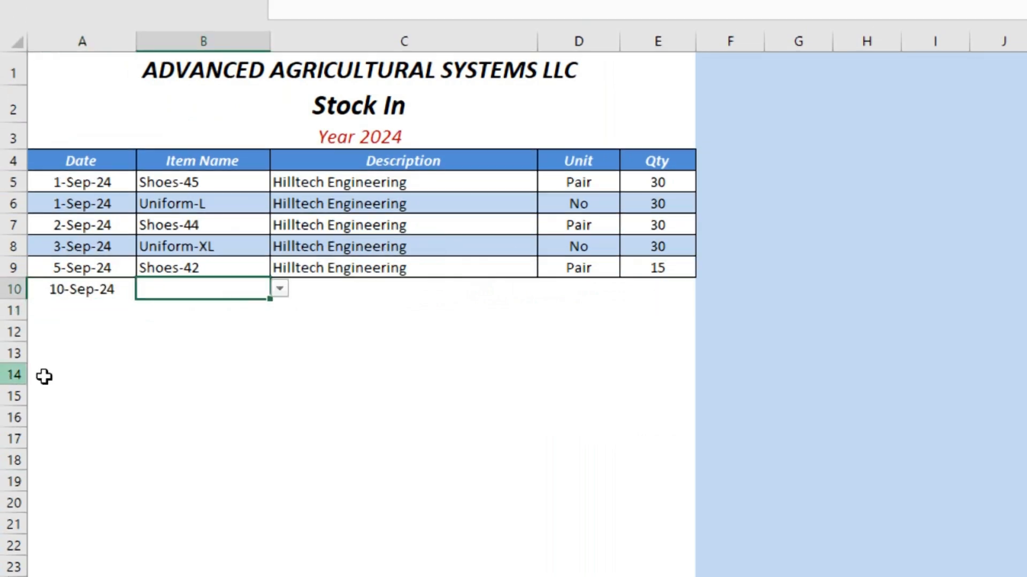
left_click(280, 289)
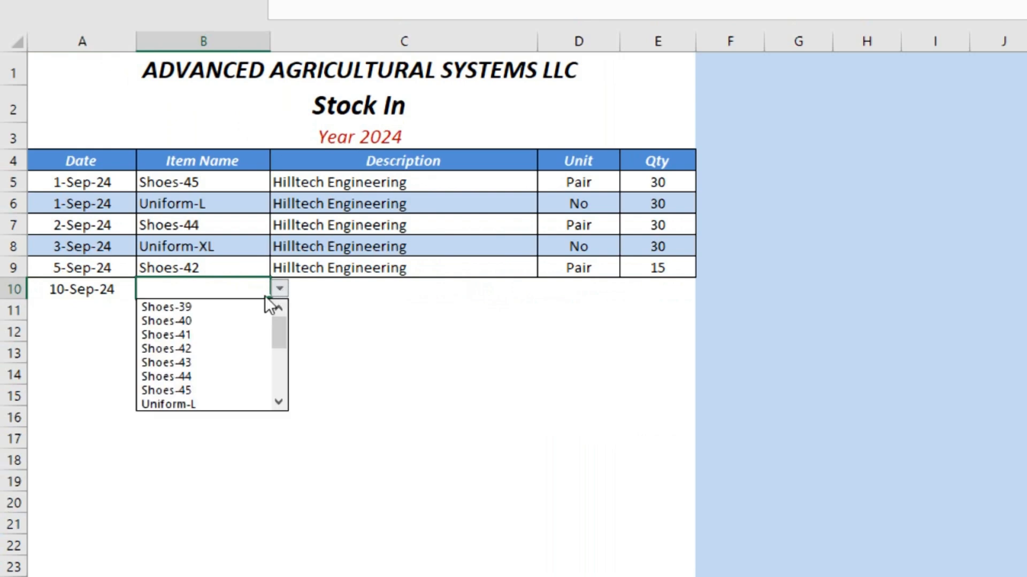
left_click(209, 320)
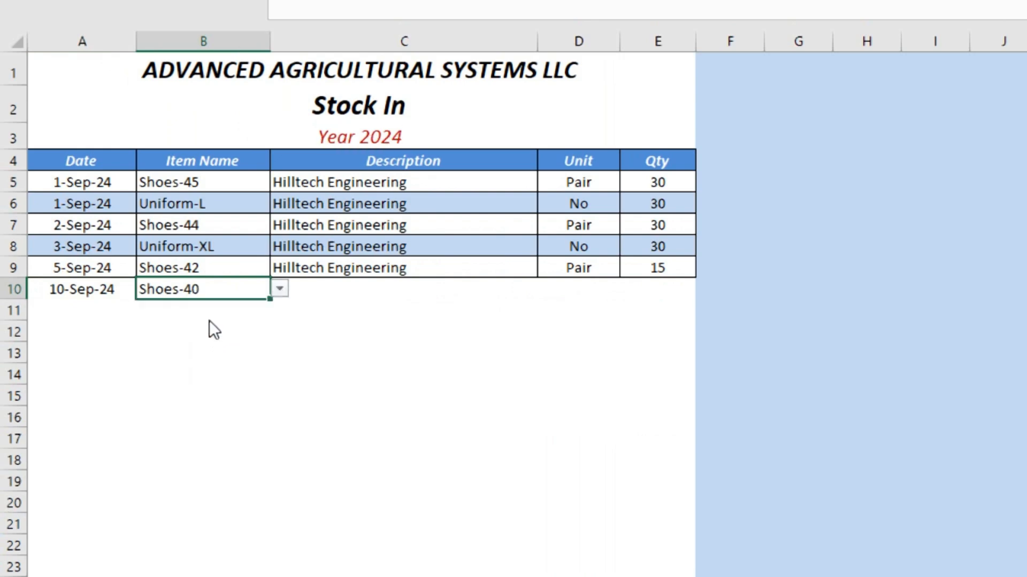
Complete row 10 with Hilltech Engineering, unit Pair and quantity 10.
left_click(381, 288)
type("Hilltech Engineering")
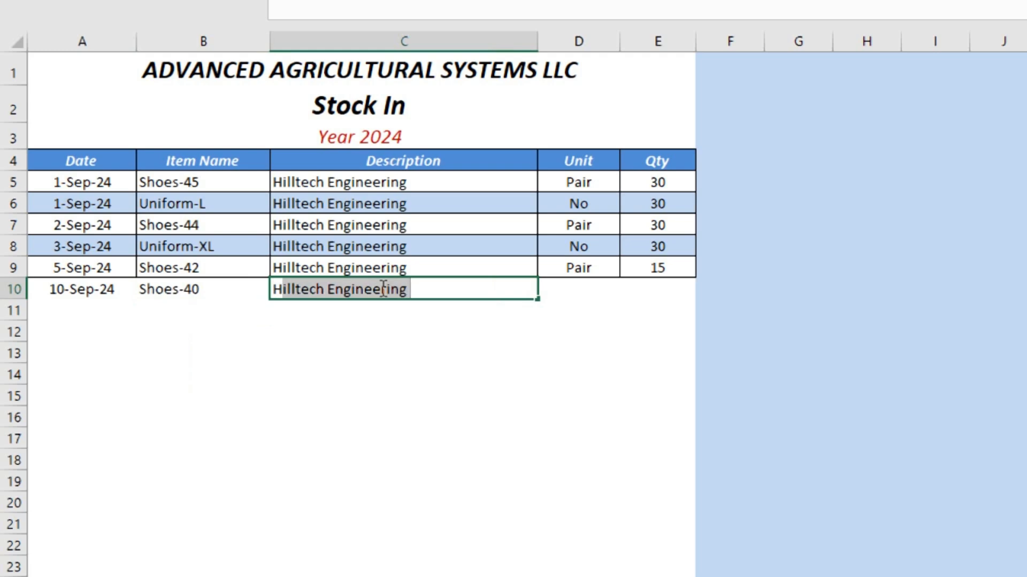
left_click(569, 283)
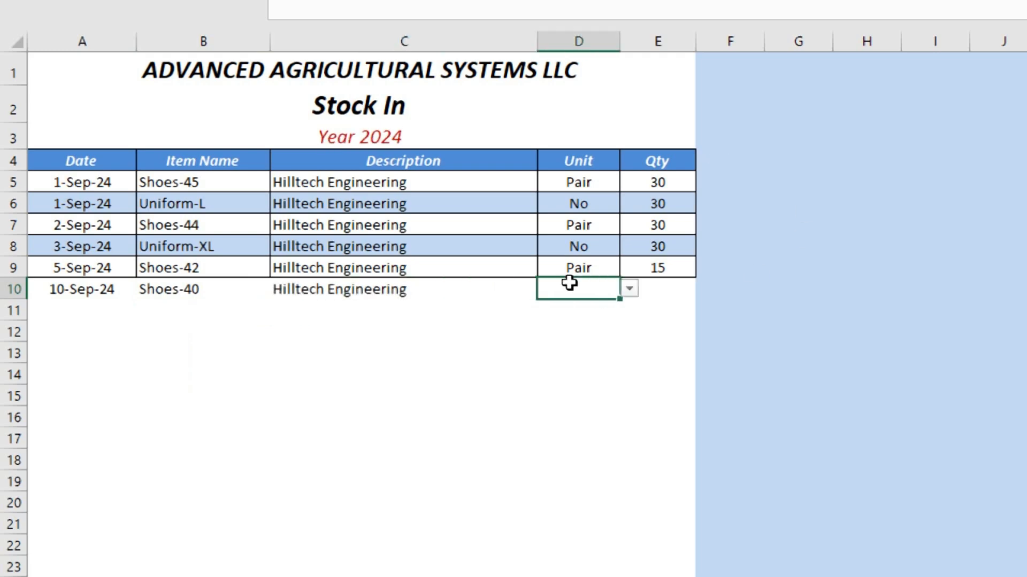
key("alt+Down")
left_click(559, 304)
left_click(670, 298)
type("10")
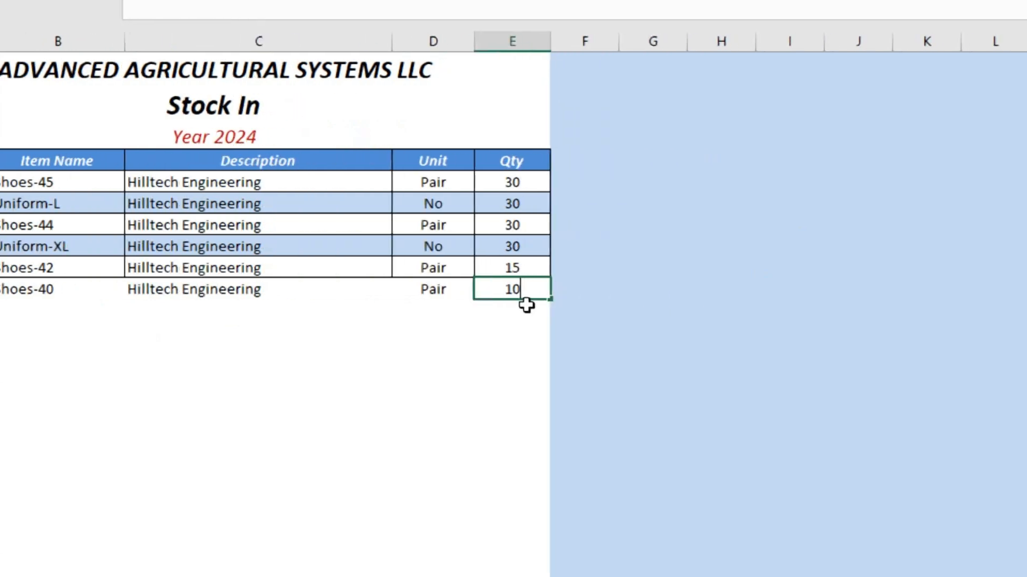
key("Left")
key("Left")
key("Left")
key("Left")
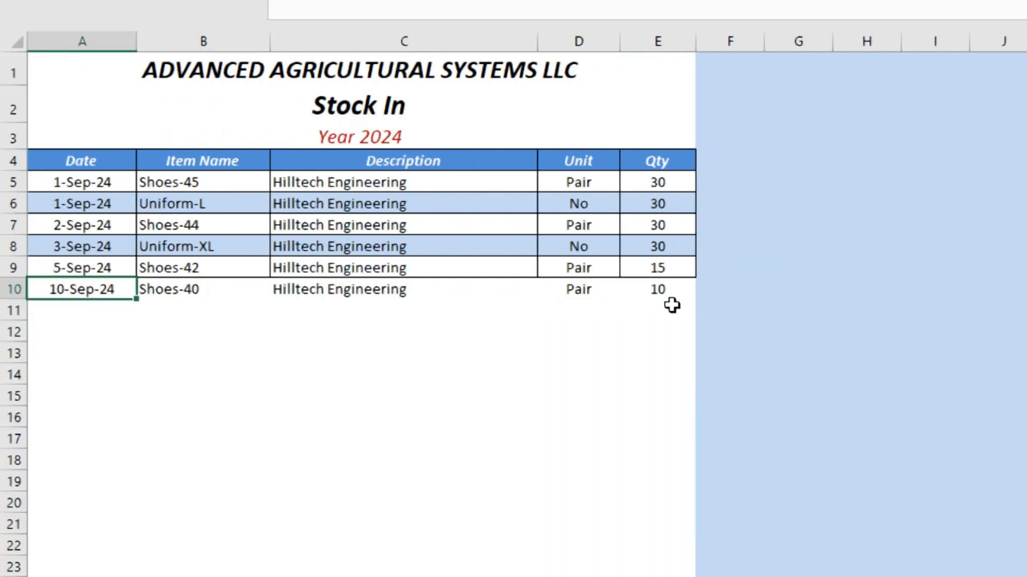
key("Down")
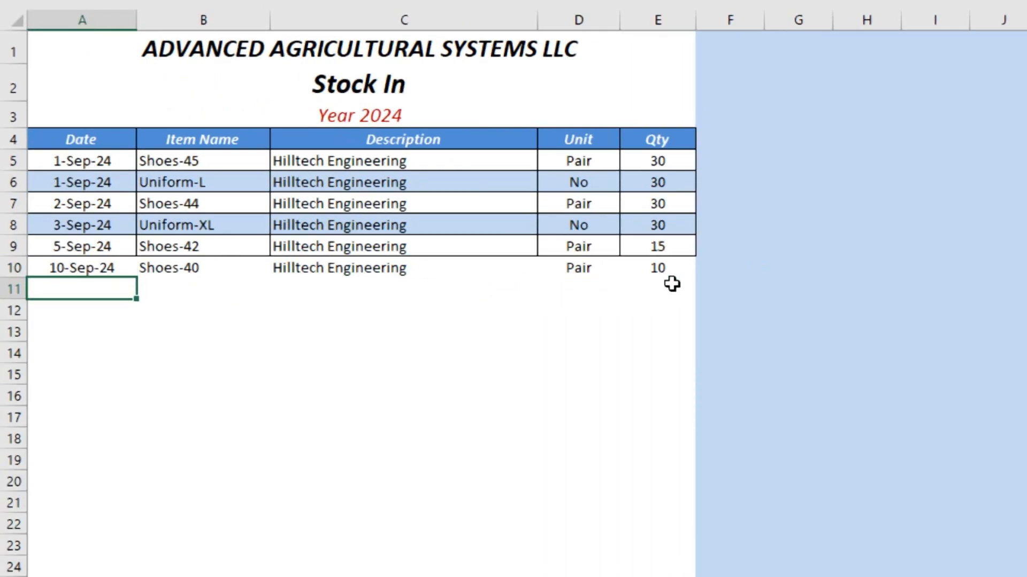
Enter 15-Sep-24 in A11 and select the cells of rows 10 and 11.
type("9/15")
key("Return")
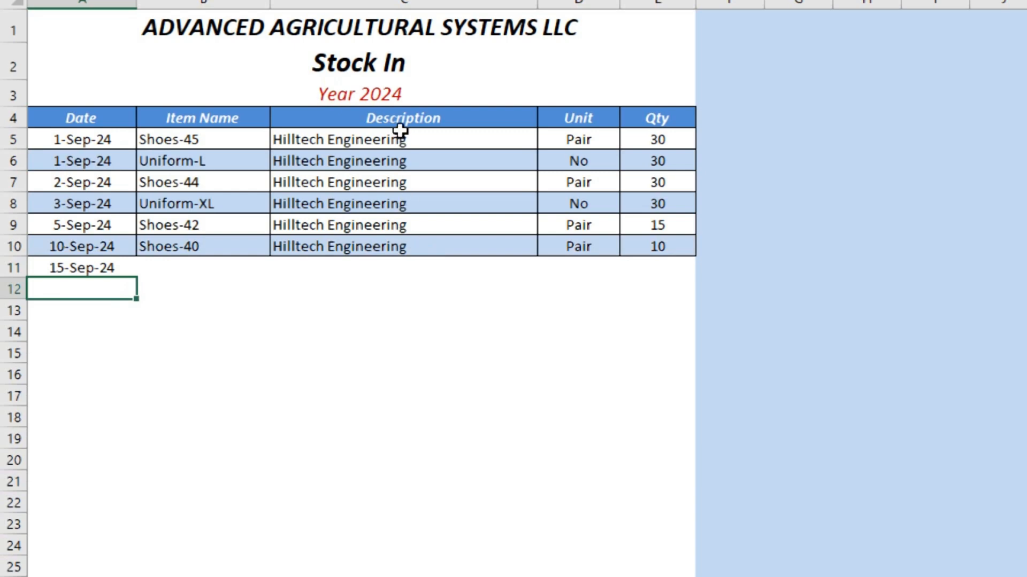
left_click(105, 249)
left_click_drag(163, 246, 273, 243)
left_click_drag(105, 264, 469, 270)
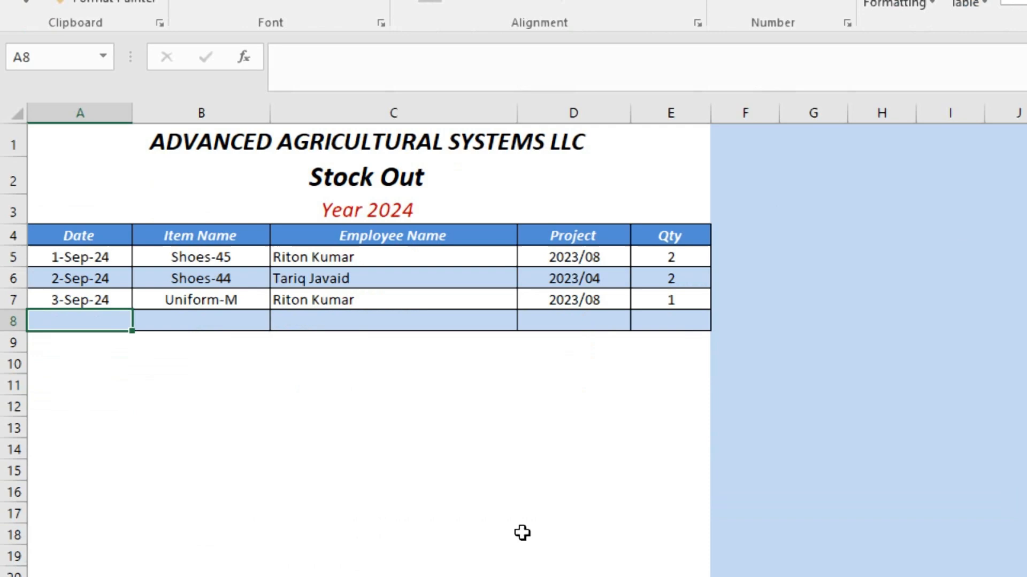
Start Stock Out row 8 with date 5-Sep-24 and item Shoes-40.
type("9/")
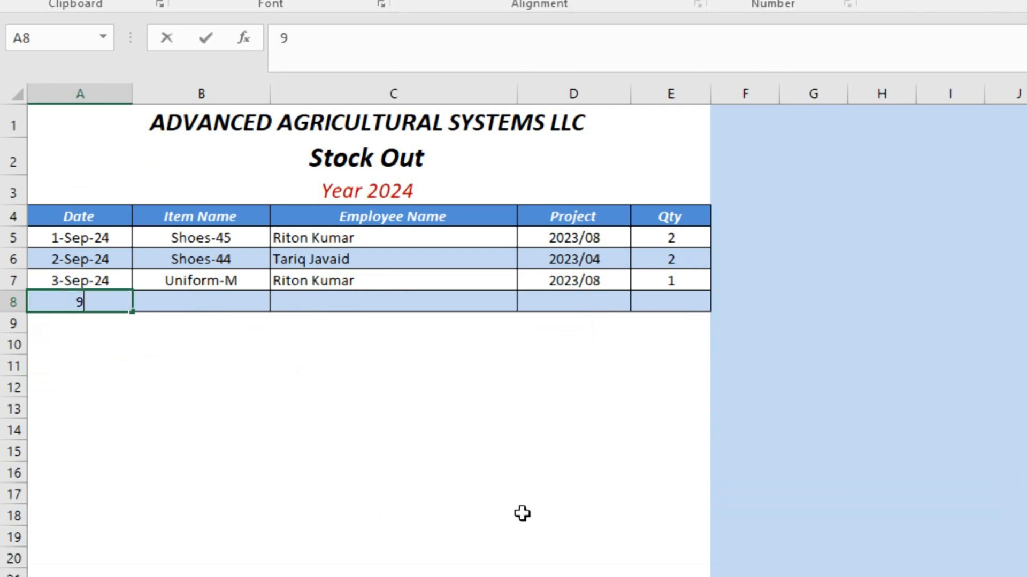
type("5")
key("Tab")
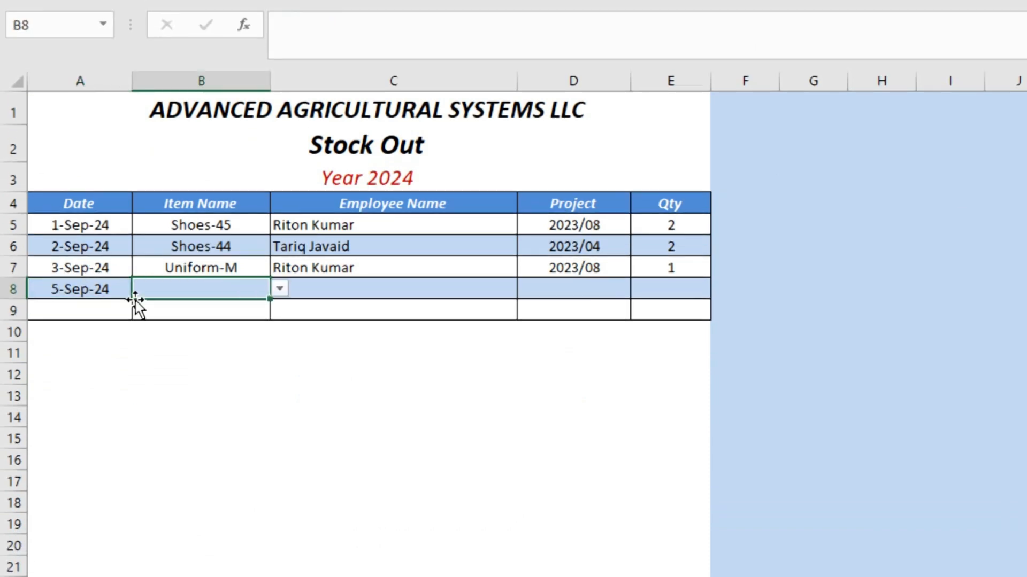
left_click(280, 288)
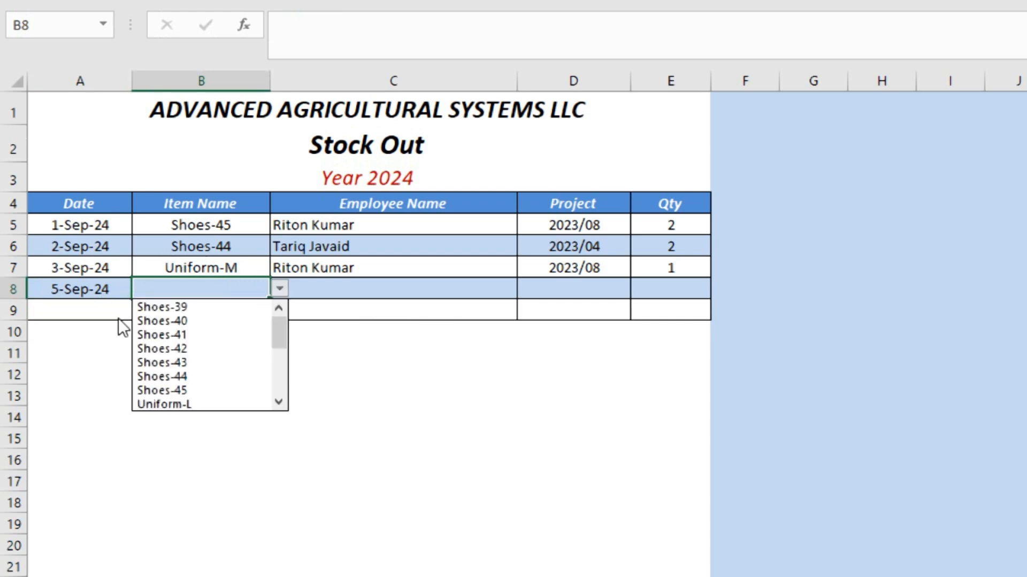
left_click(201, 321)
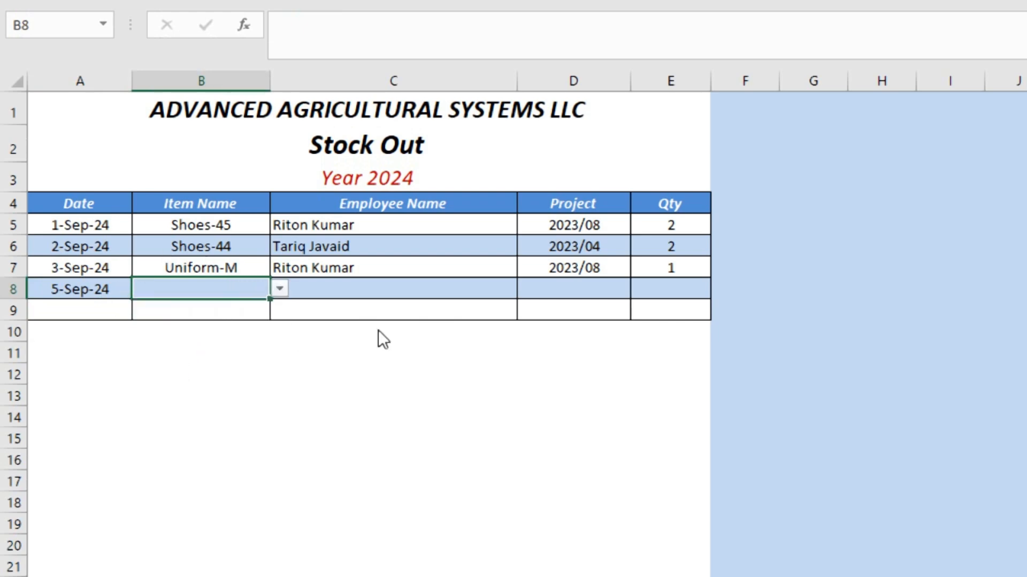
Enter the employee's name, project 2023/04 and quantity 1 for that issue.
left_click(351, 289)
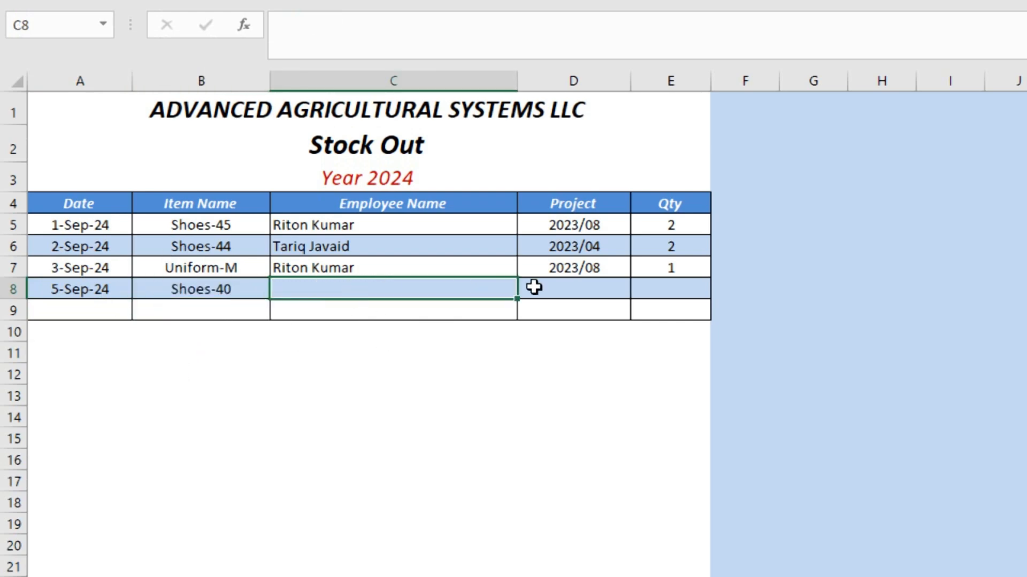
double_click(489, 287)
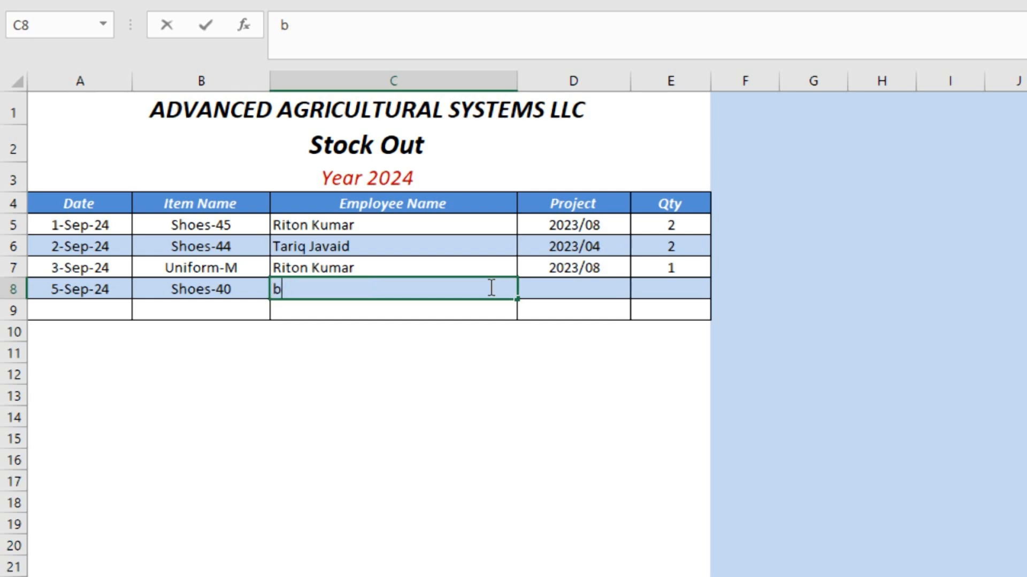
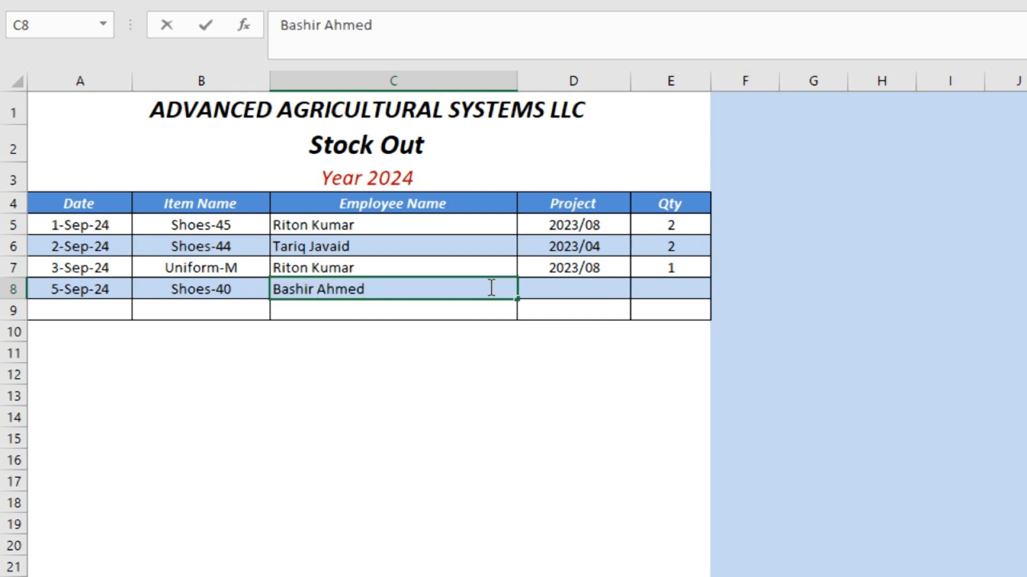
left_click(549, 283)
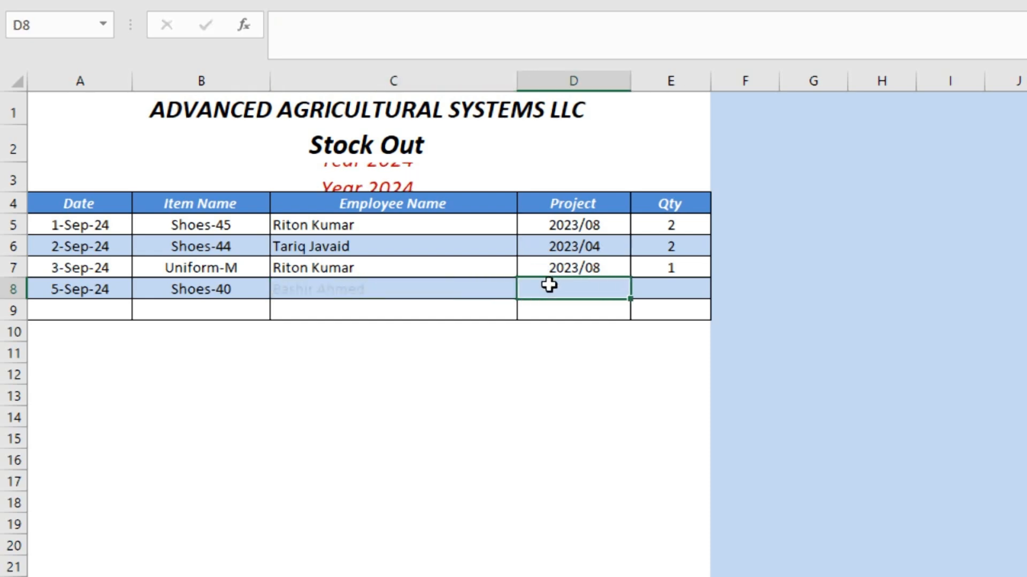
type("20")
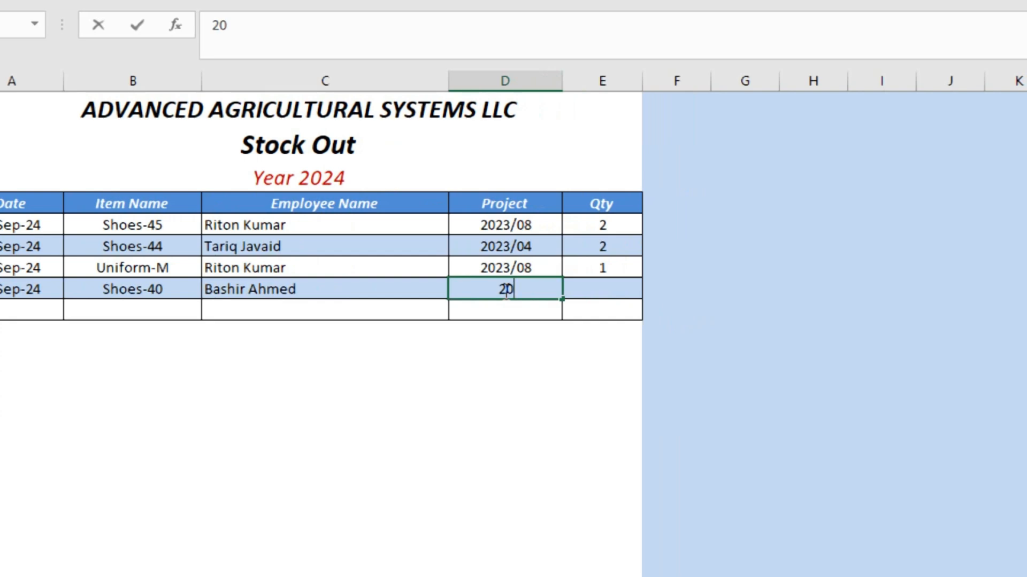
type("23/04")
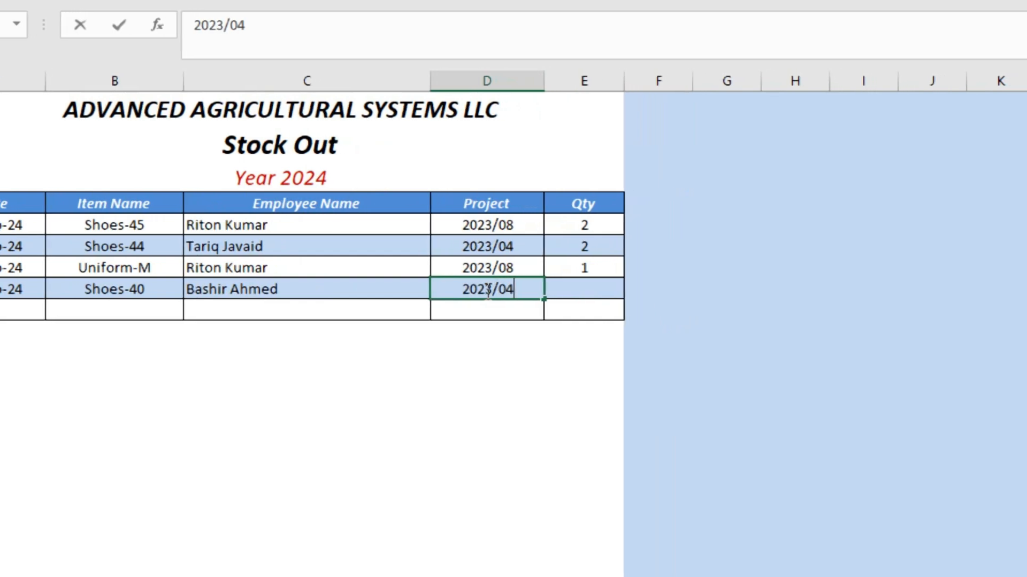
key("Tab")
type("1")
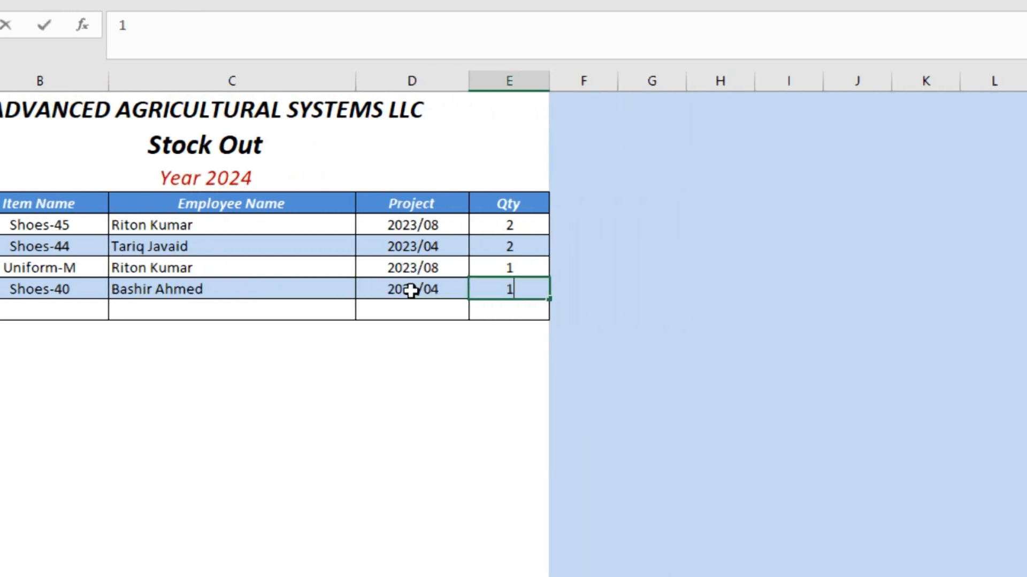
key("Left")
key("Left")
key("Left")
key("Left")
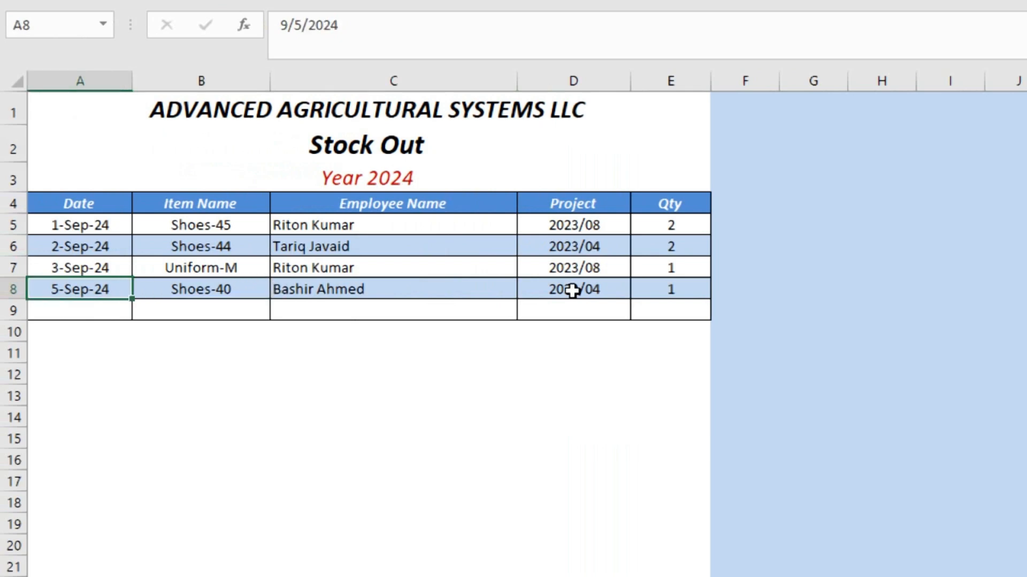
key("Down")
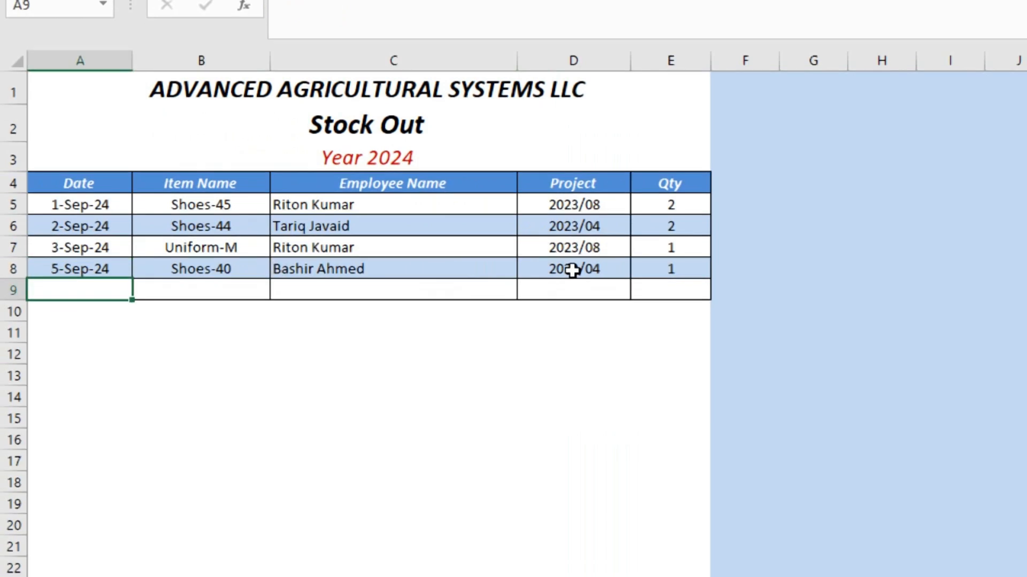
Start Stock Out row 9 with date 10-Sep-24 and item Uniform-M.
type("9/10")
key("Return")
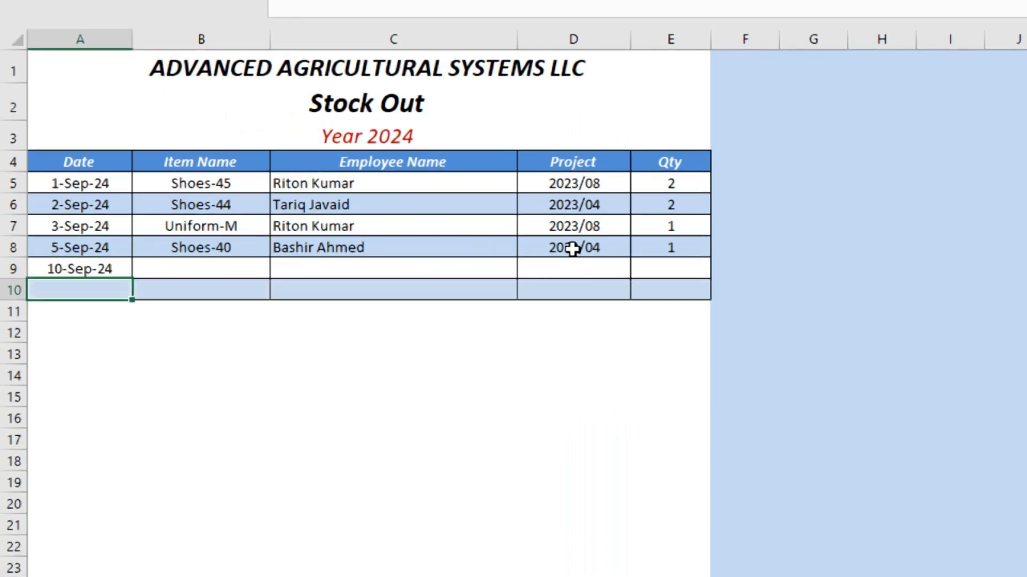
key("Up")
key("Right")
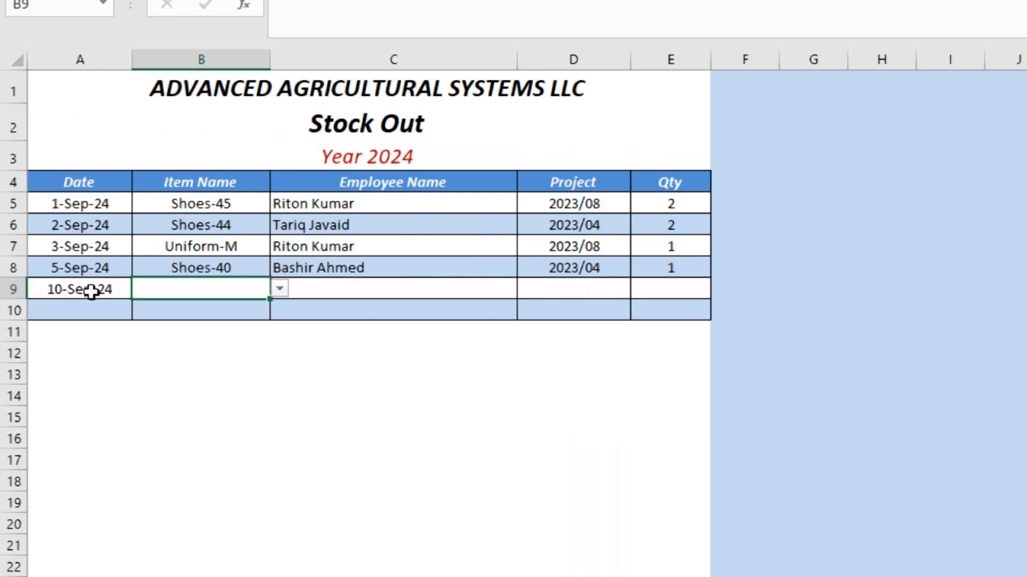
left_click(279, 289)
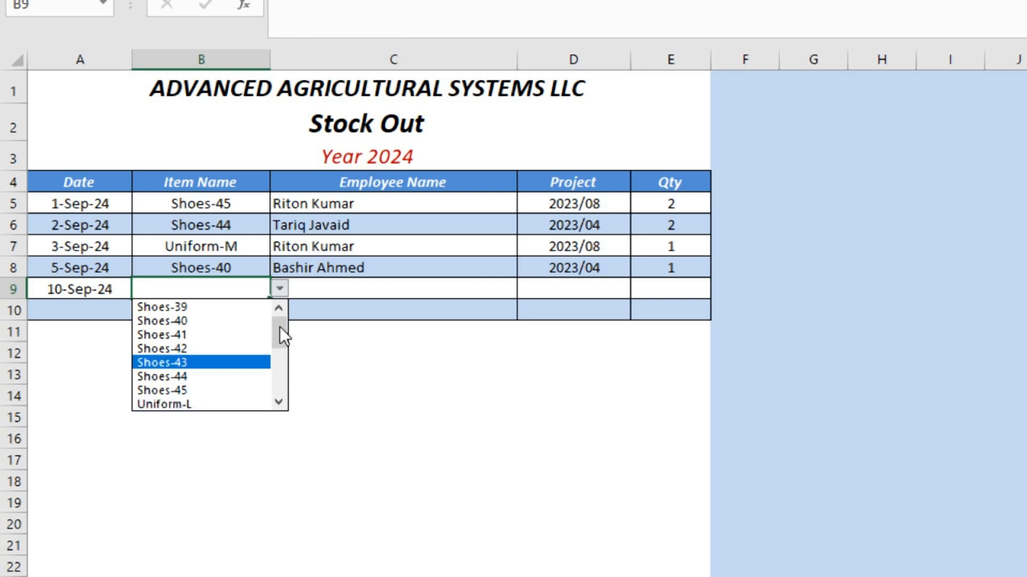
left_click_drag(280, 327, 281, 351)
left_click(251, 335)
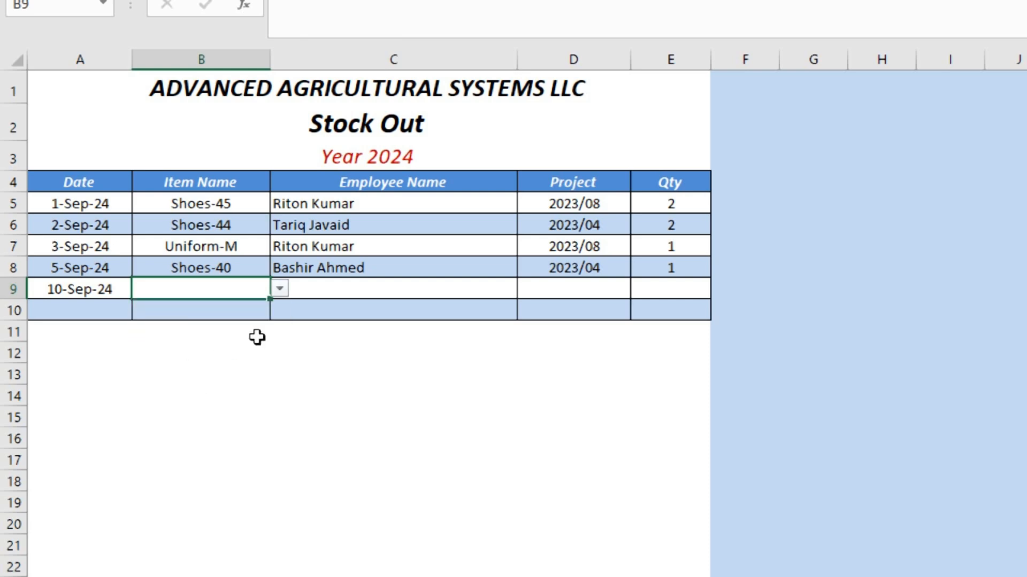
Accept the autocompleted employee name, then enter project 2023/04 and quantity 1.
left_click(373, 292)
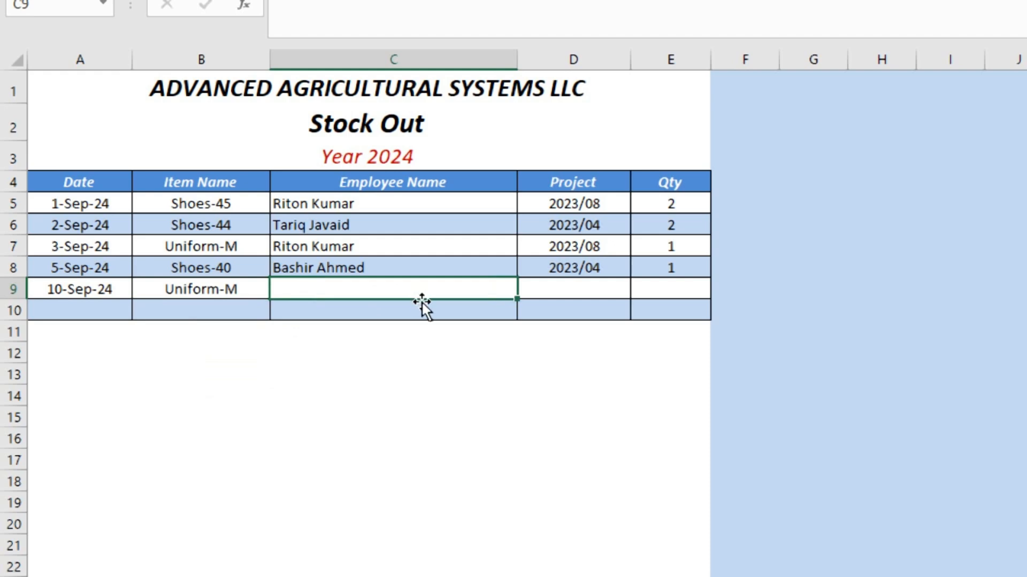
type("b")
key("Tab")
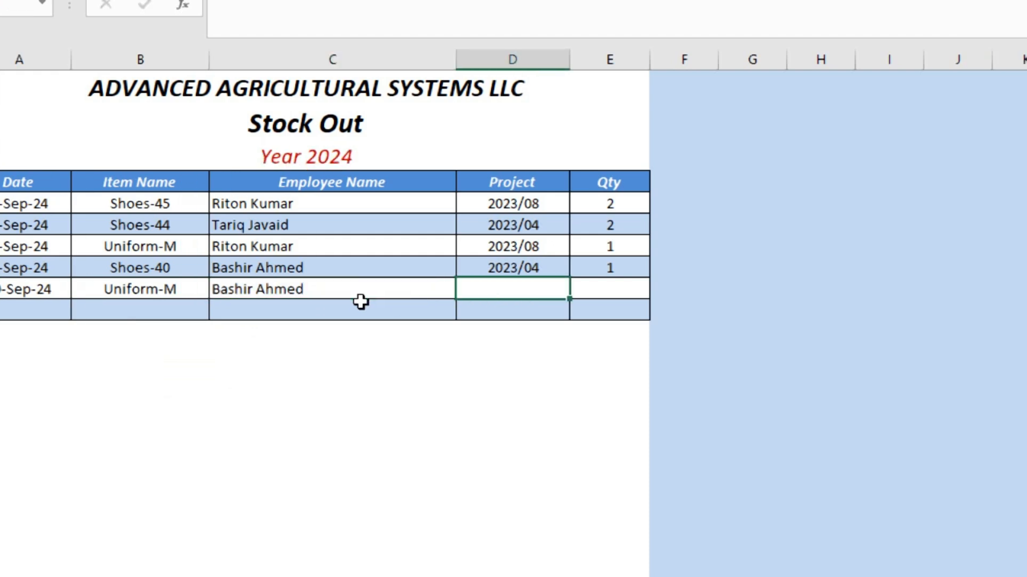
type("2023/04")
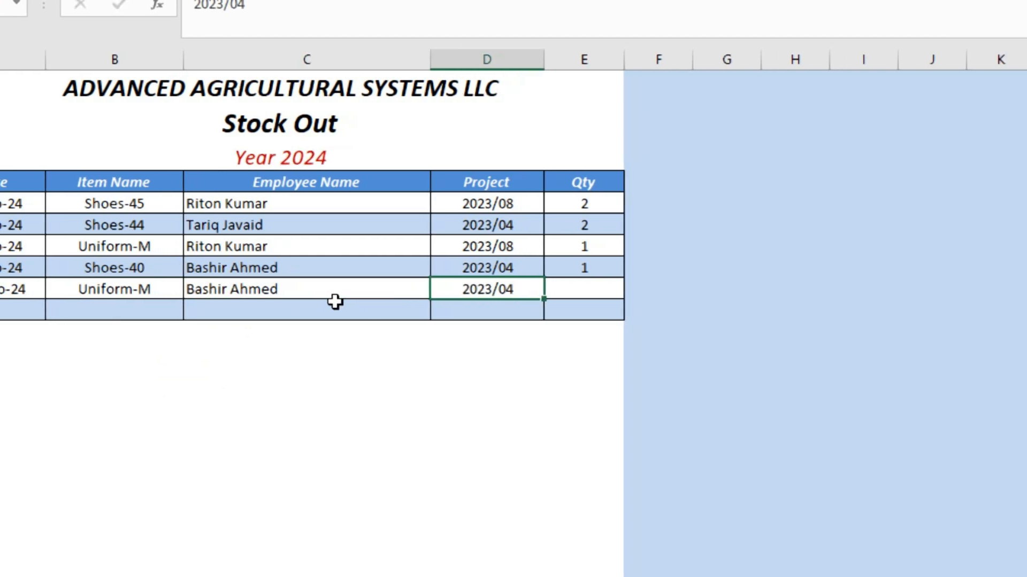
key("Tab")
type("1")
key("shift+Tab")
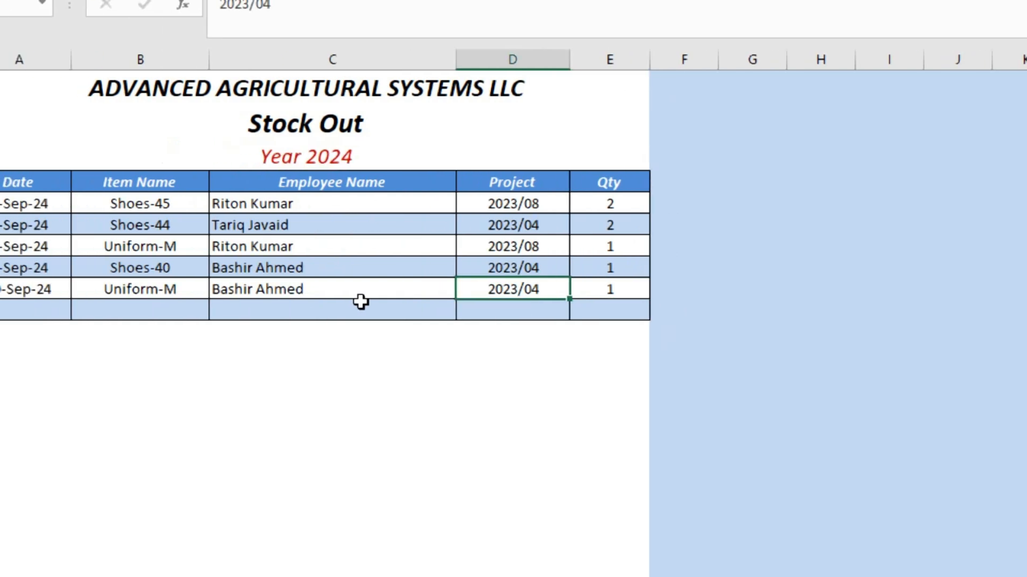
key("shift+Tab")
key("shift+Tab")
key("shift+Tab")
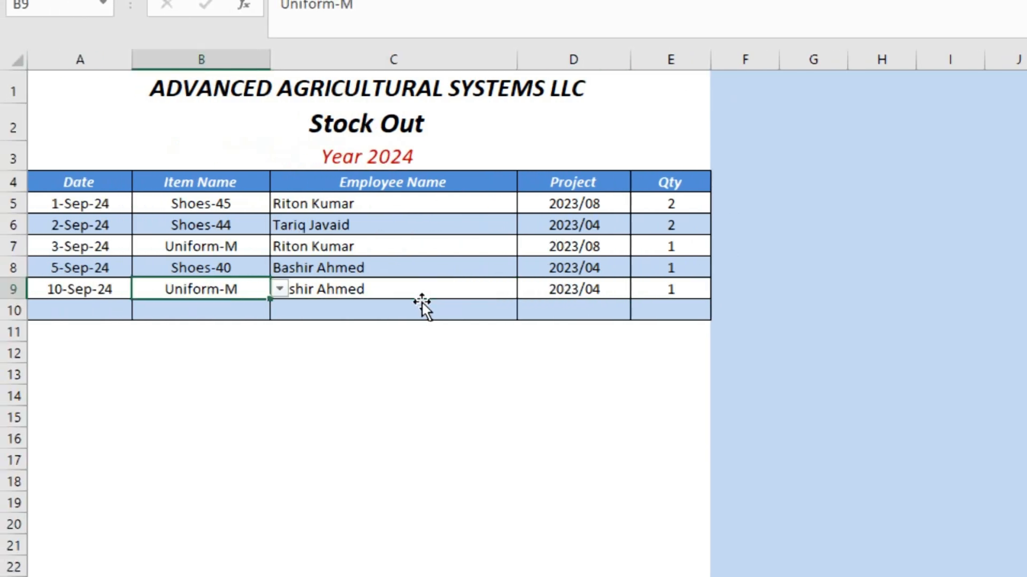
key("Right")
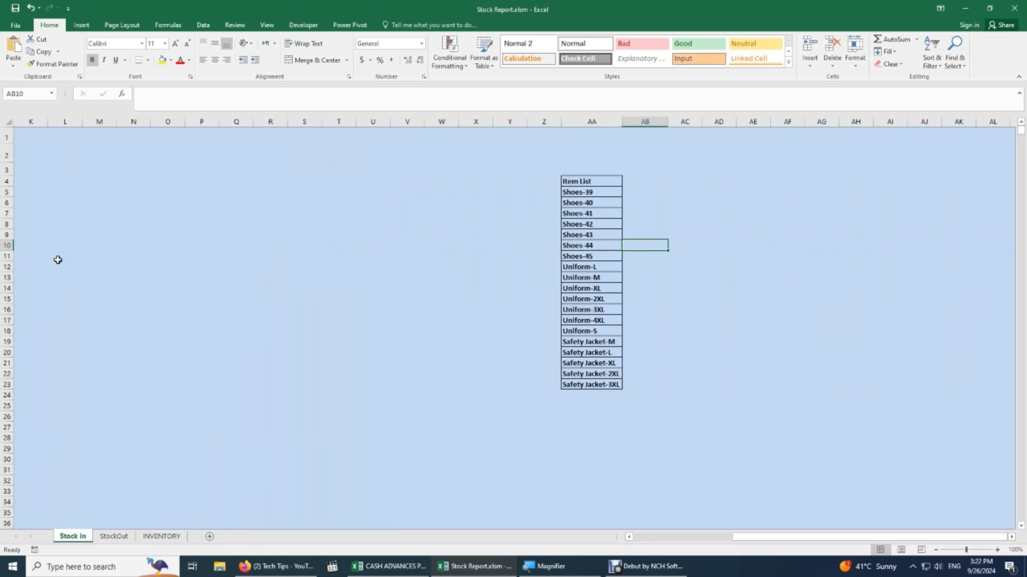
key("Left")
key("Left")
key("Left")
key("Left")
key("Left")
key("Left")
key("Left")
key("Left")
key("Left")
key("Left")
key("Left")
key("Left")
key("Left")
key("Left")
key("Left")
key("Left")
key("Left")
key("Left")
key("Left")
key("Left")
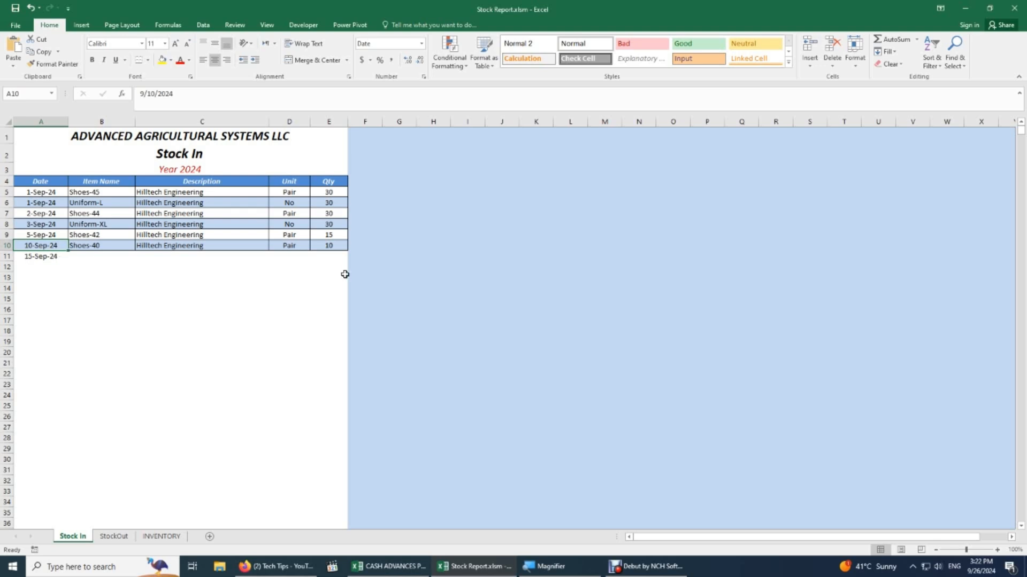
On StockOut, select the Item Name cells from B5 to the bottom of column B.
left_click(168, 193)
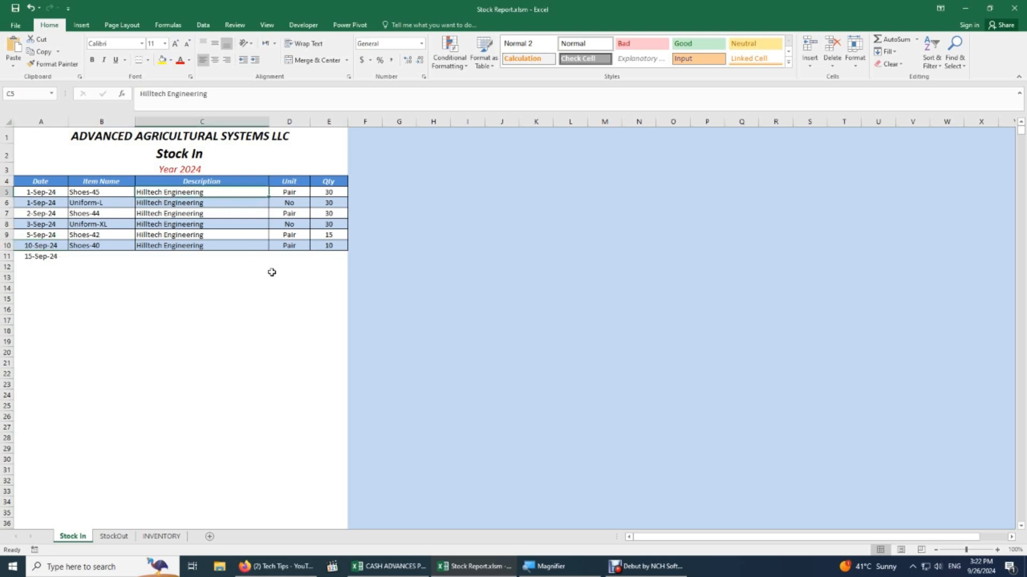
key("ctrl+Page_Down")
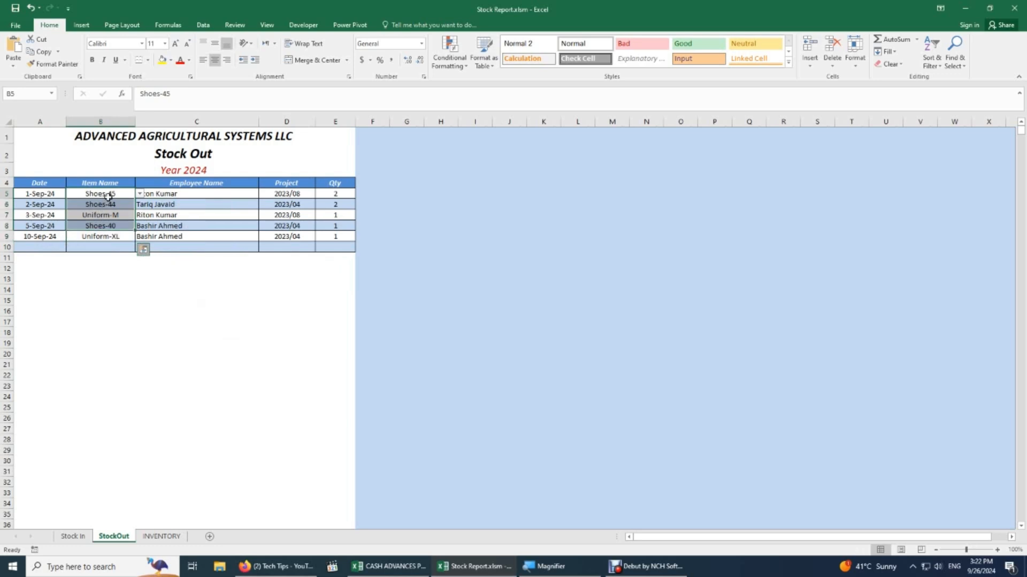
left_click(108, 196)
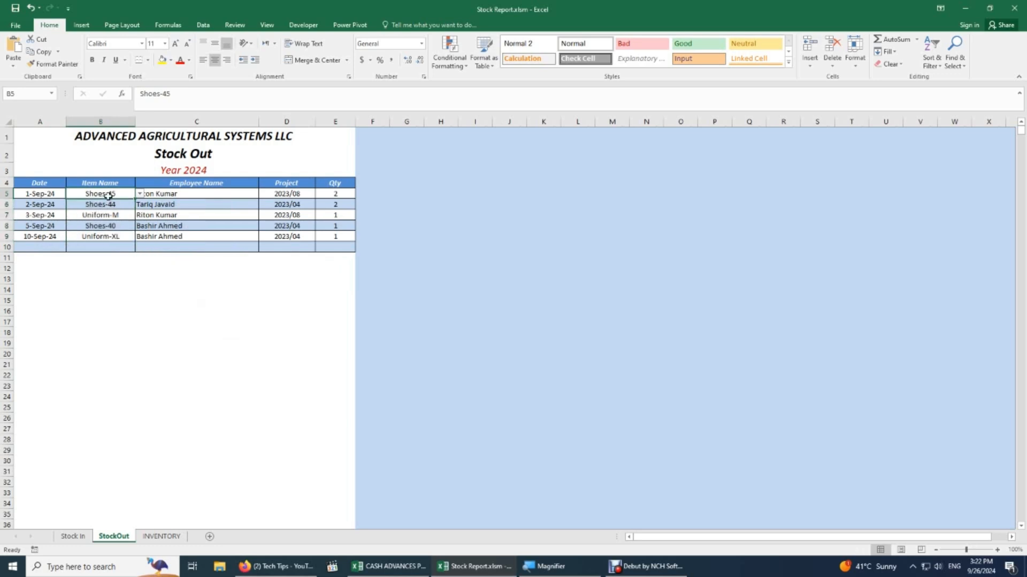
left_click_drag(108, 196, 108, 324)
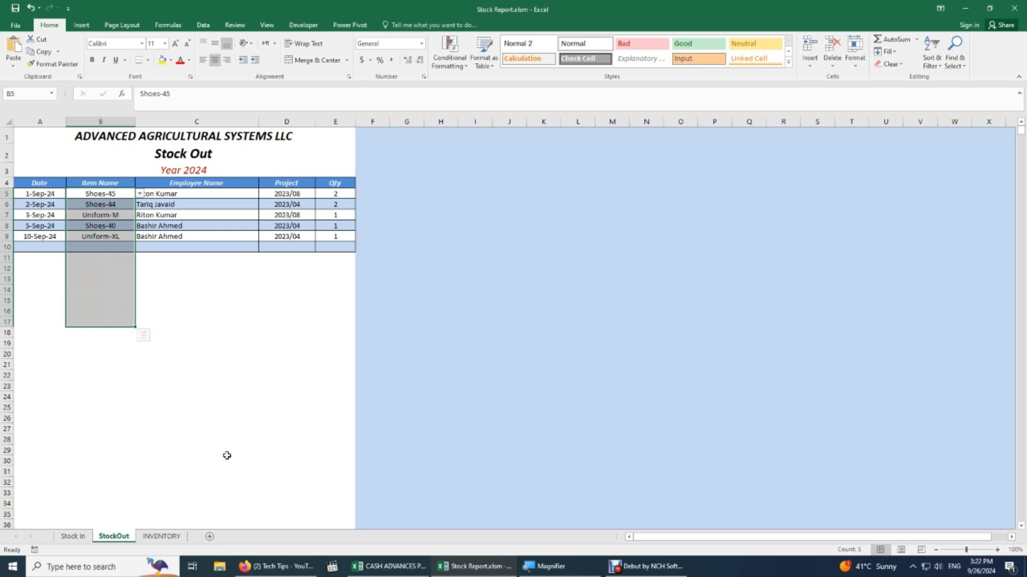
key("ctrl+shift+Down")
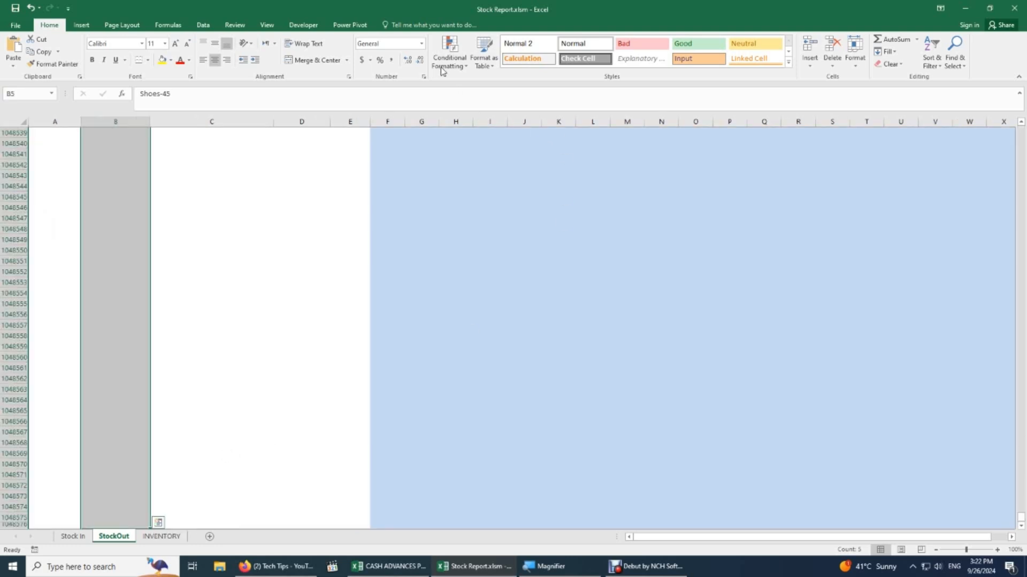
Clear all data validation rules from the selected Item Name range.
left_click(203, 25)
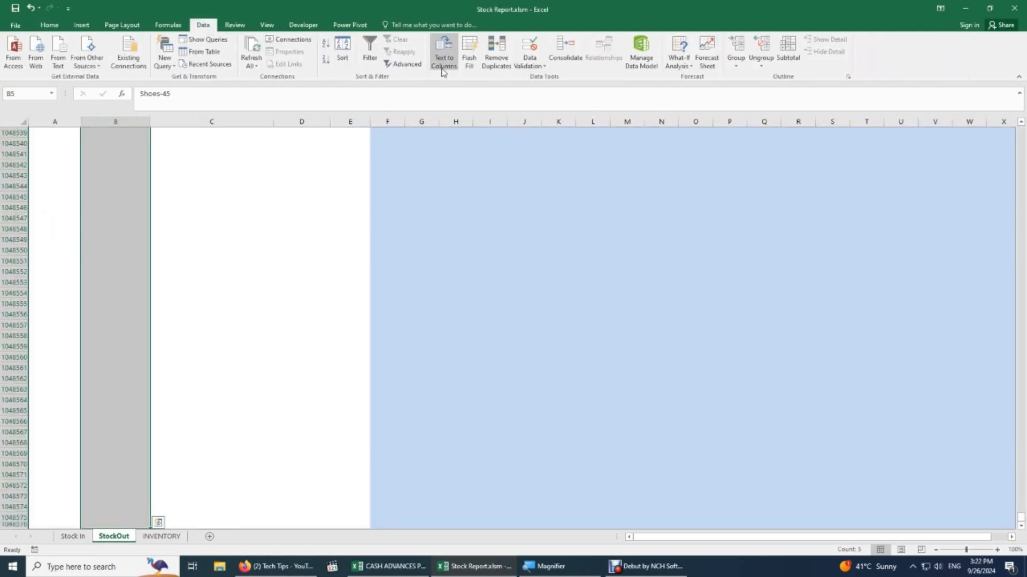
left_click(529, 63)
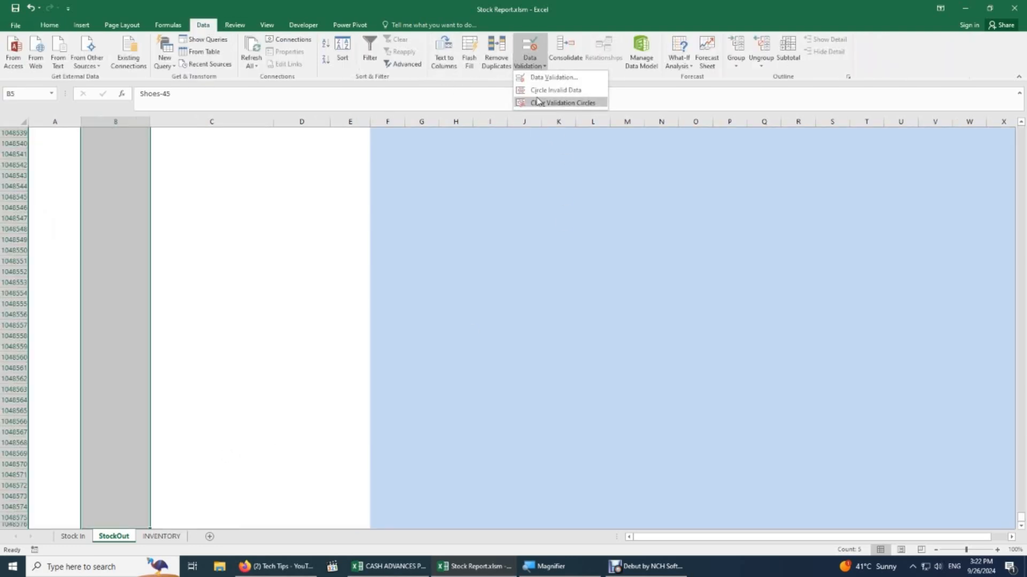
left_click(564, 82)
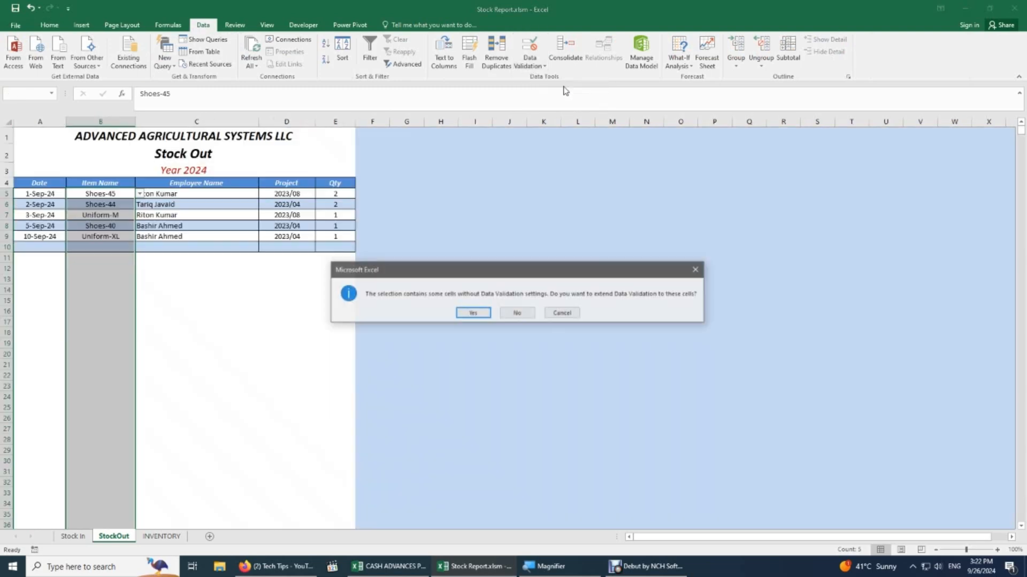
left_click(487, 316)
left_click(438, 365)
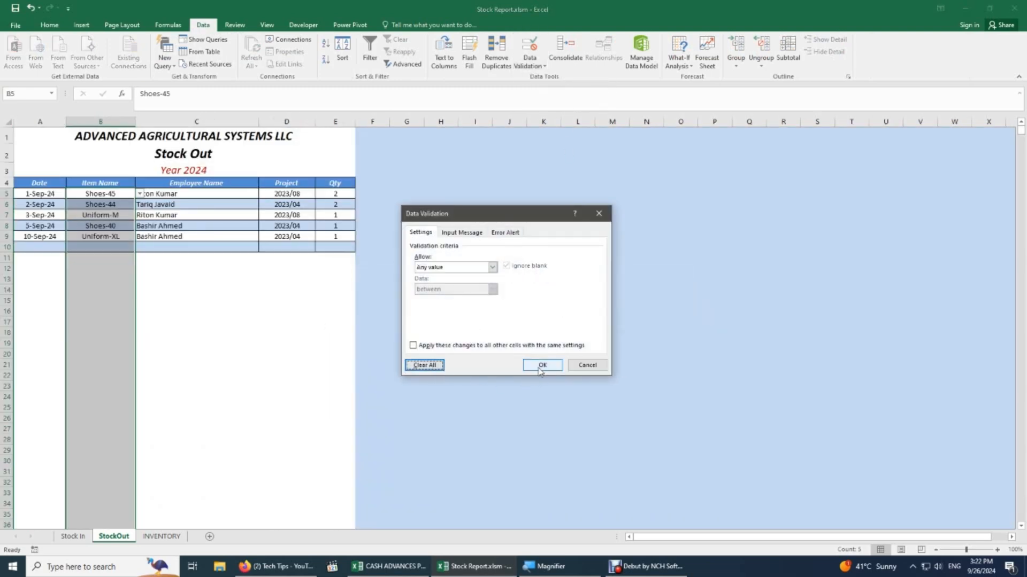
left_click(541, 366)
left_click(252, 342)
left_click(122, 197)
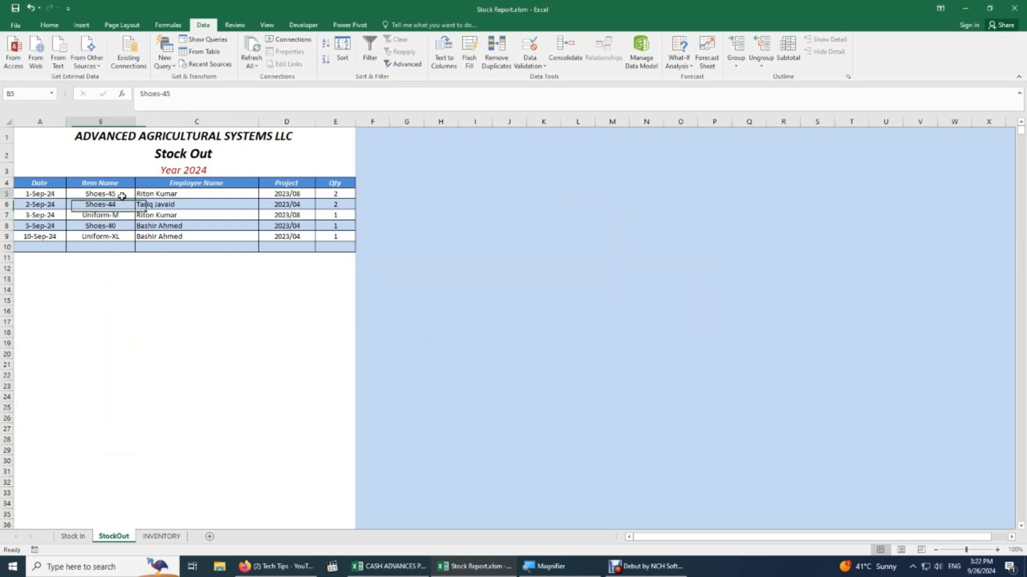
left_click_drag(122, 196, 123, 247)
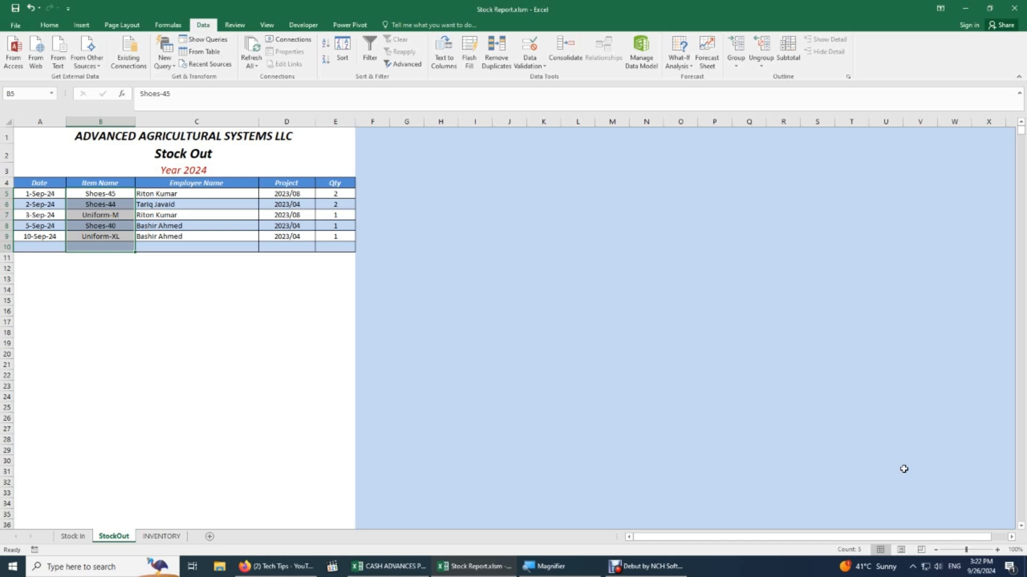
On the INVENTORY sheet, select A4:A5, the Item Name header and first item.
key("ctrl+Page_Down")
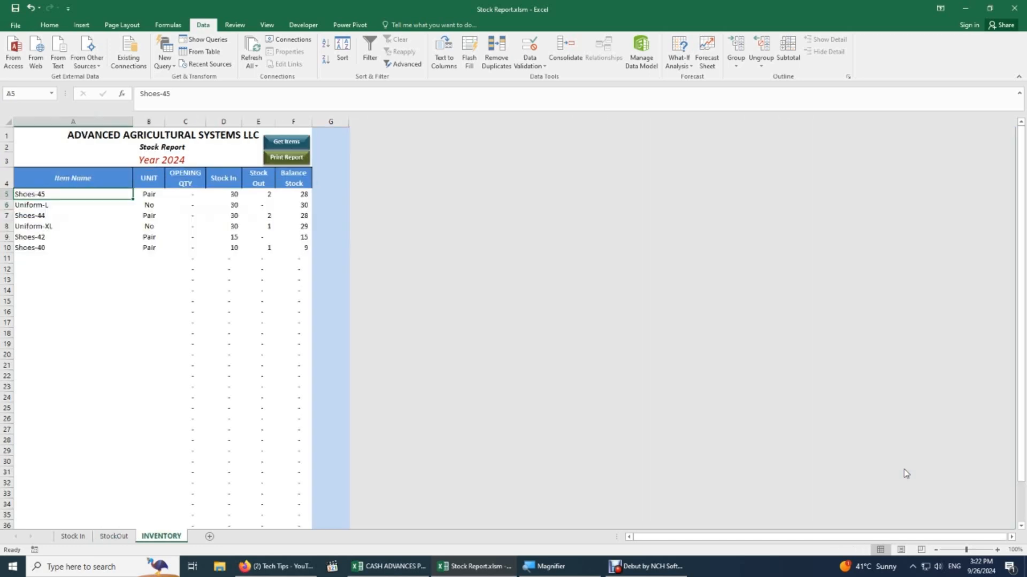
key("Up")
key("shift+Down")
key("shift+Down")
key("shift+Down")
key("shift+Down")
key("shift+Down")
key("shift+Down")
key("shift+Down")
key("shift+Down")
key("shift+Down")
key("shift+Down")
key("shift+Down")
key("shift+Down")
key("shift+Down")
key("shift+Down")
key("shift+Down")
key("shift+Down")
key("shift+Down")
key("shift+Down")
key("shift+Down")
key("shift+Down")
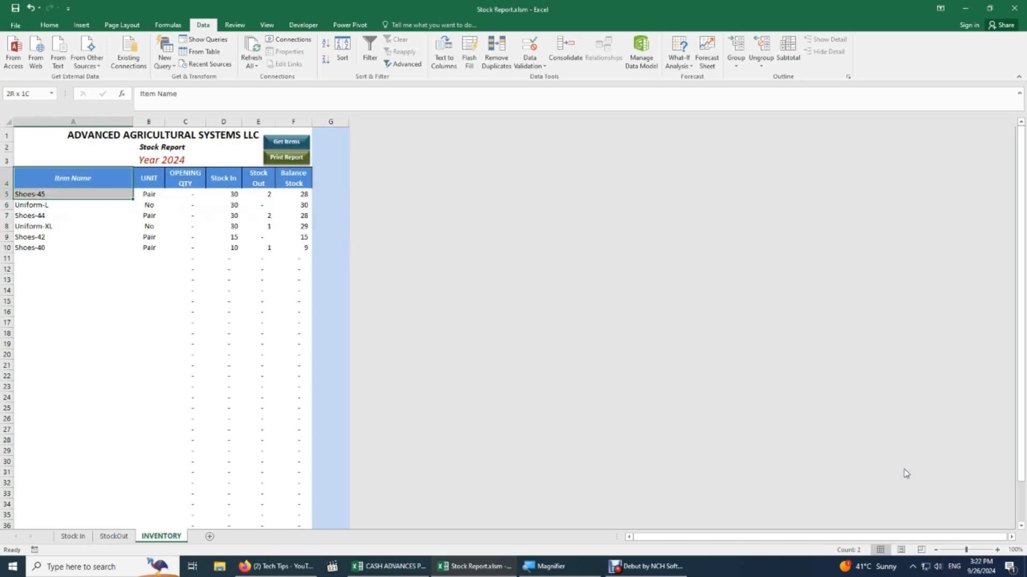
key("shift+Down")
key("shift+Down")
key("shift+Down")
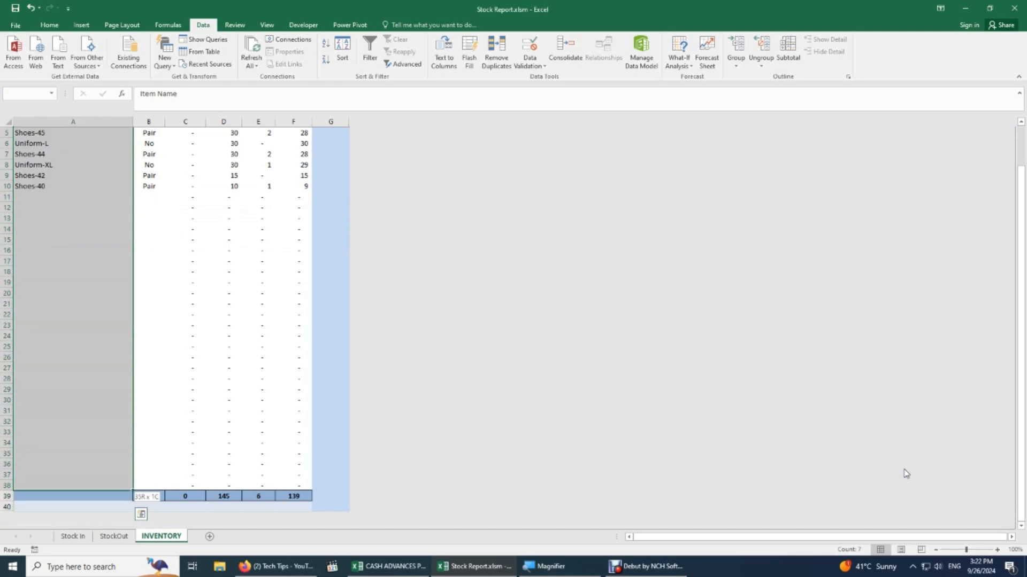
scroll(523, 333, "up", 2)
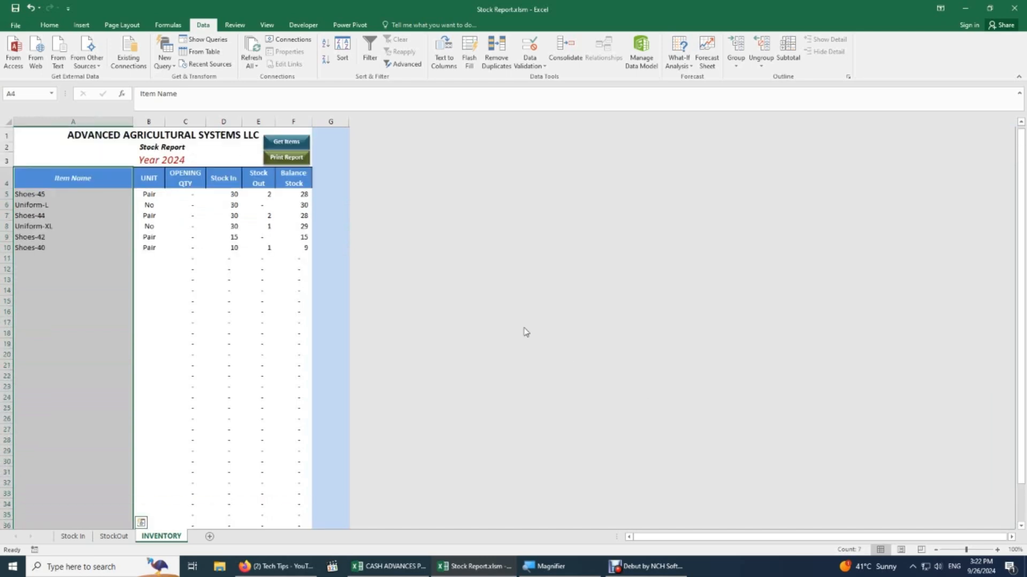
left_click_drag(32, 182, 42, 197)
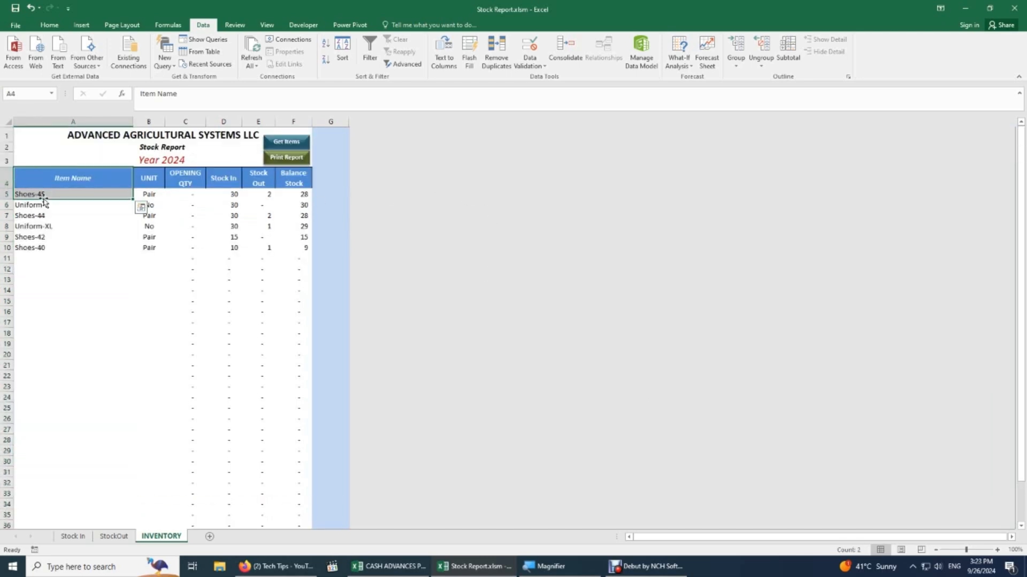
Define the name Item_Name as =OFFSET(INVENTORY!$A$4,1,,COUNTA(INVENTORY!$A$4:$A$50)-1,1) in Name Manager.
left_click(167, 25)
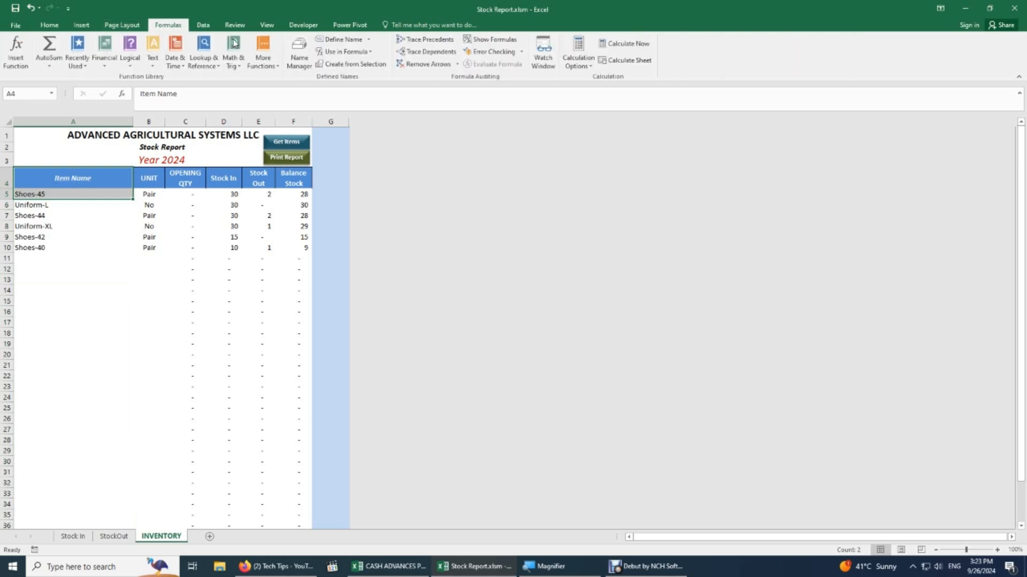
left_click(299, 53)
left_click(382, 201)
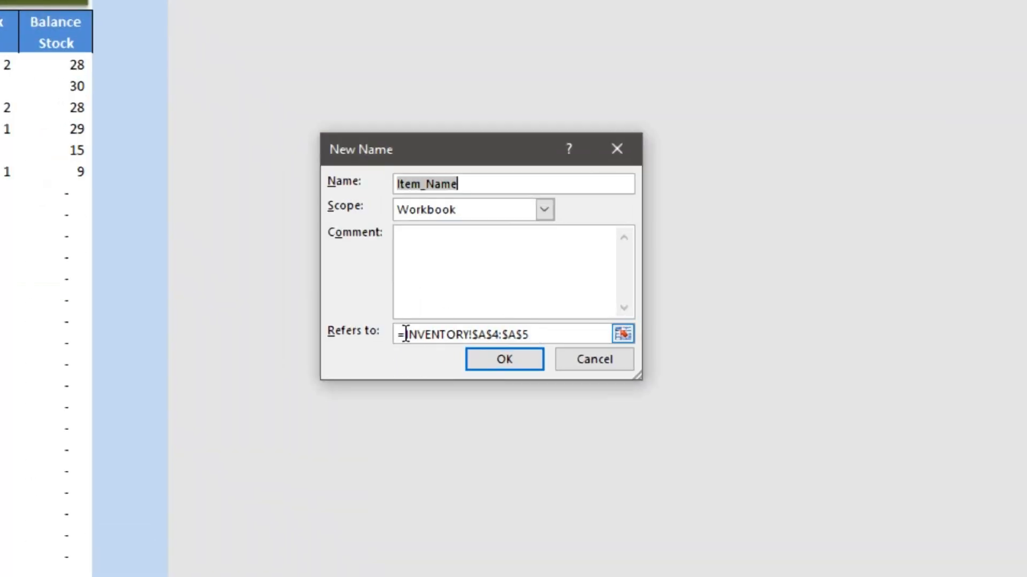
left_click(467, 329)
type("of")
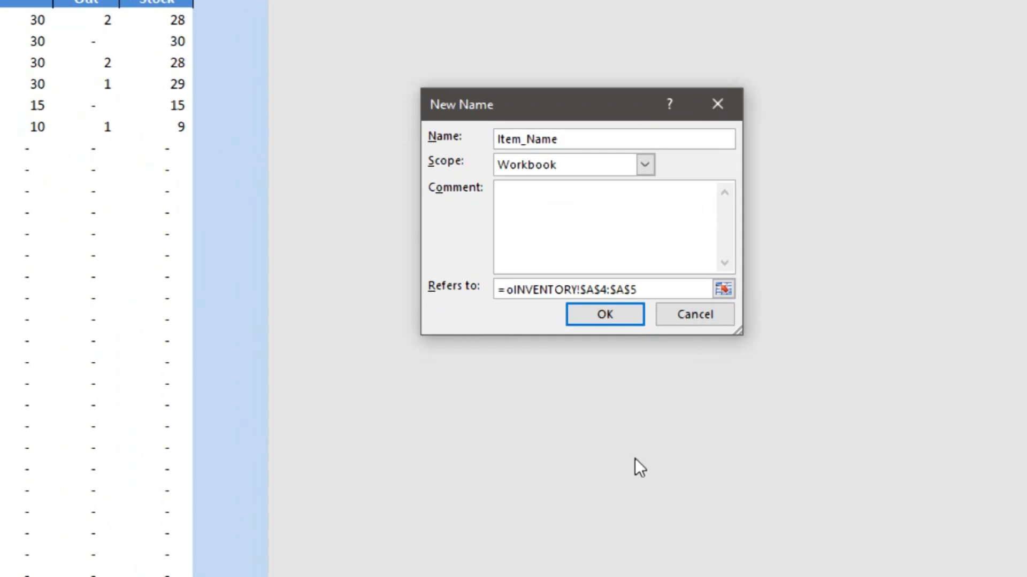
type("fset")
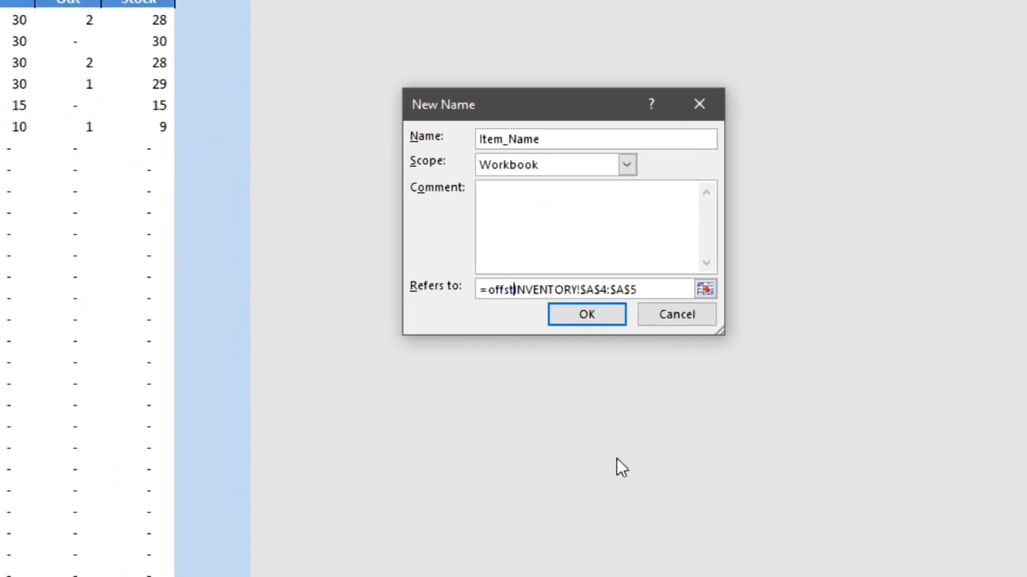
type("(")
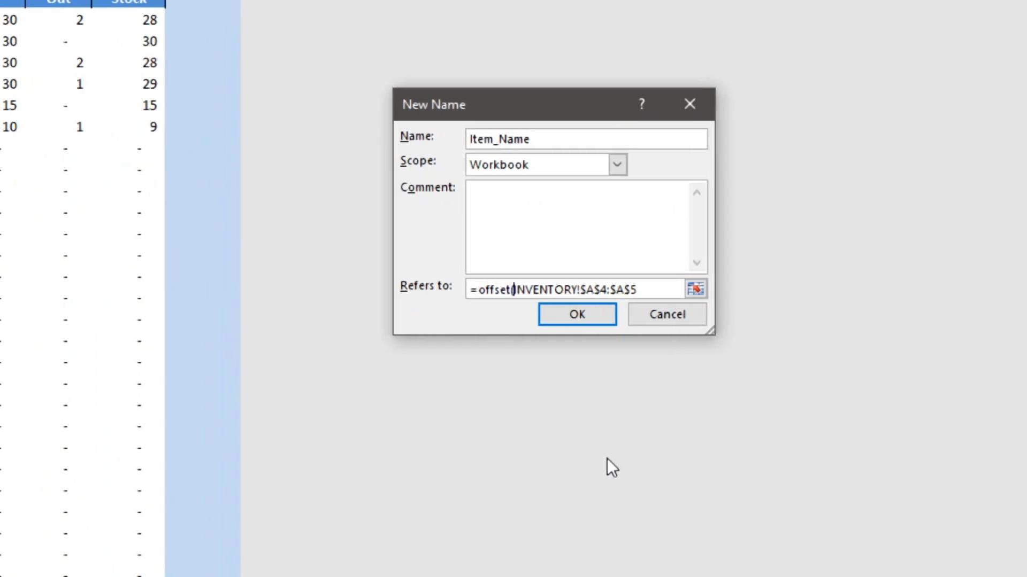
left_click(645, 289)
key("BackSpace")
key("BackSpace")
key("BackSpace")
key("BackSpace")
key("BackSpace")
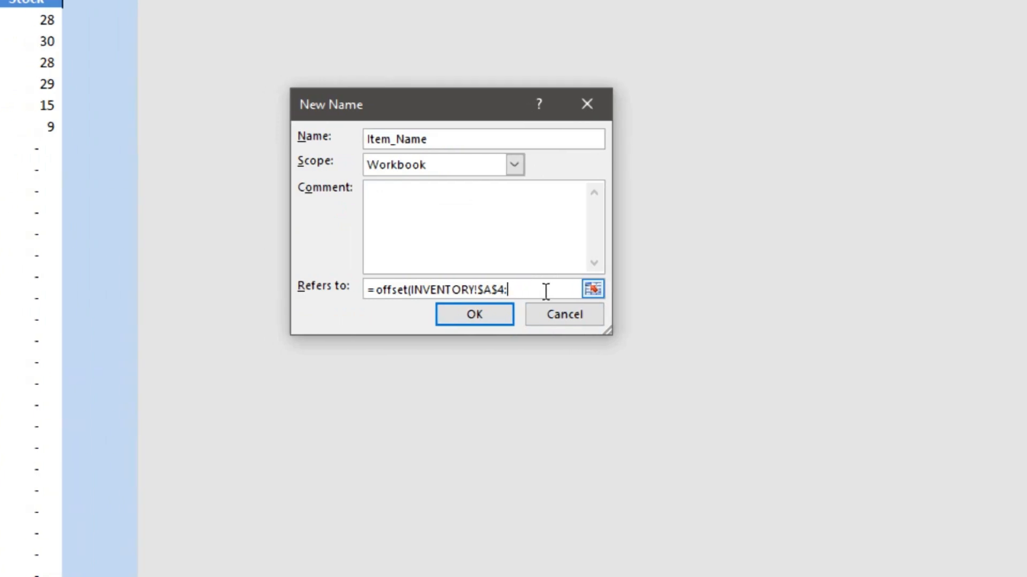
type(",1,,")
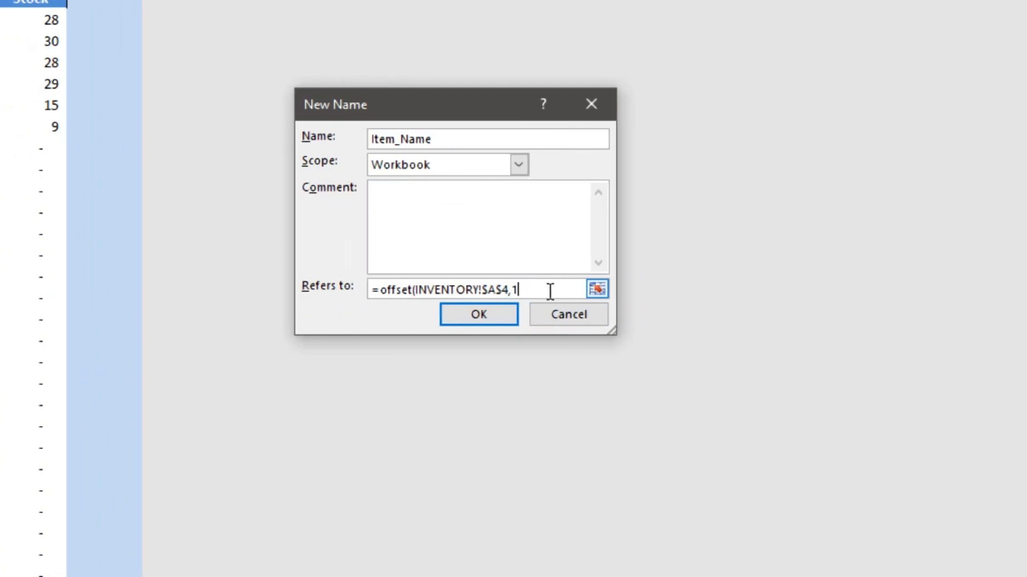
type("counta(")
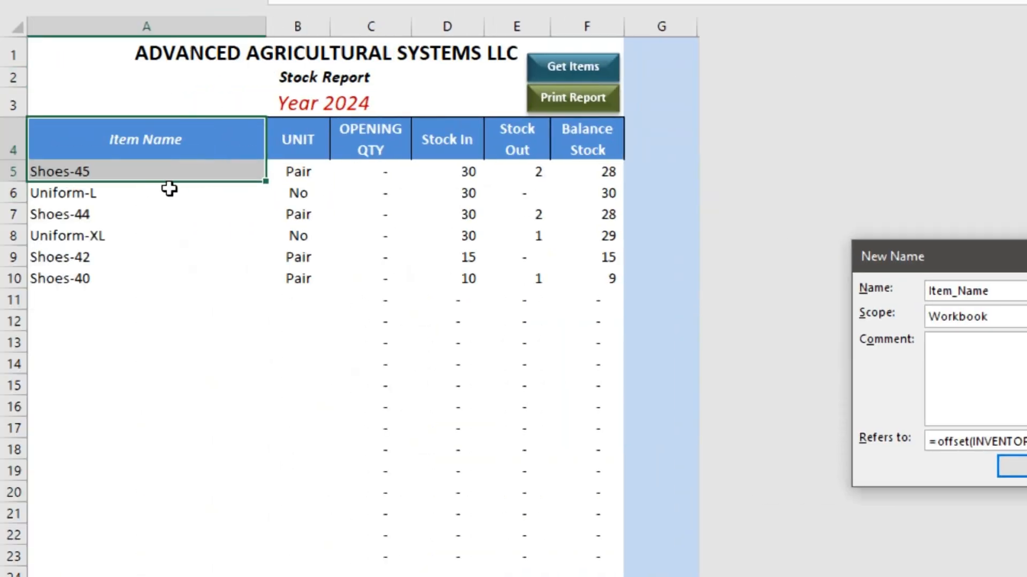
left_click(145, 140)
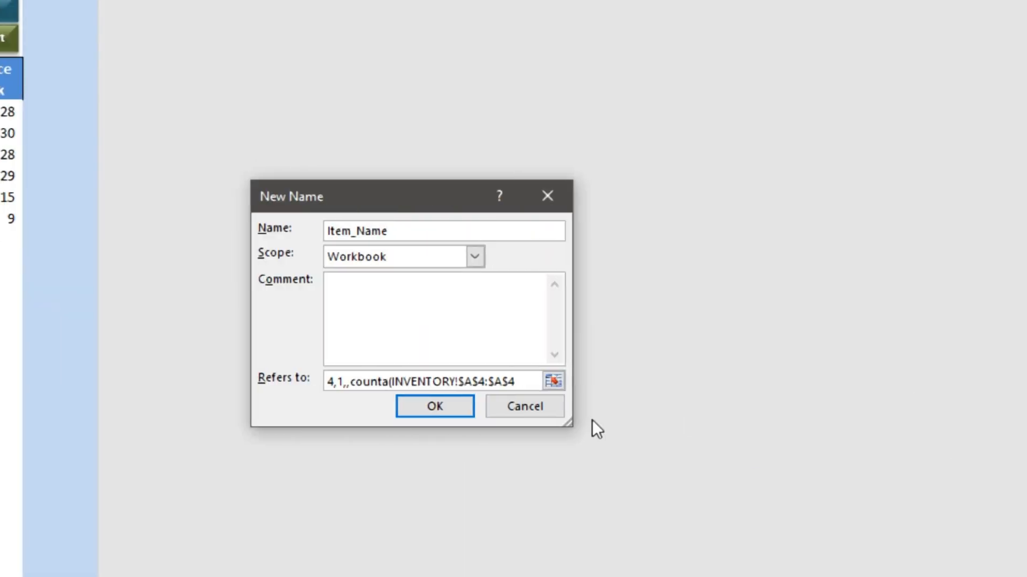
type("50")
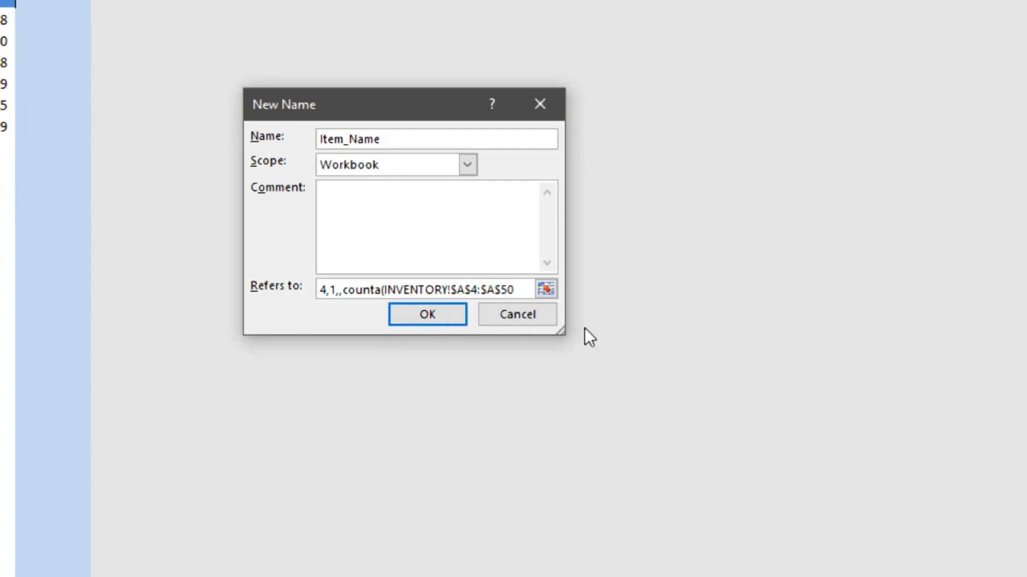
type(")-1,")
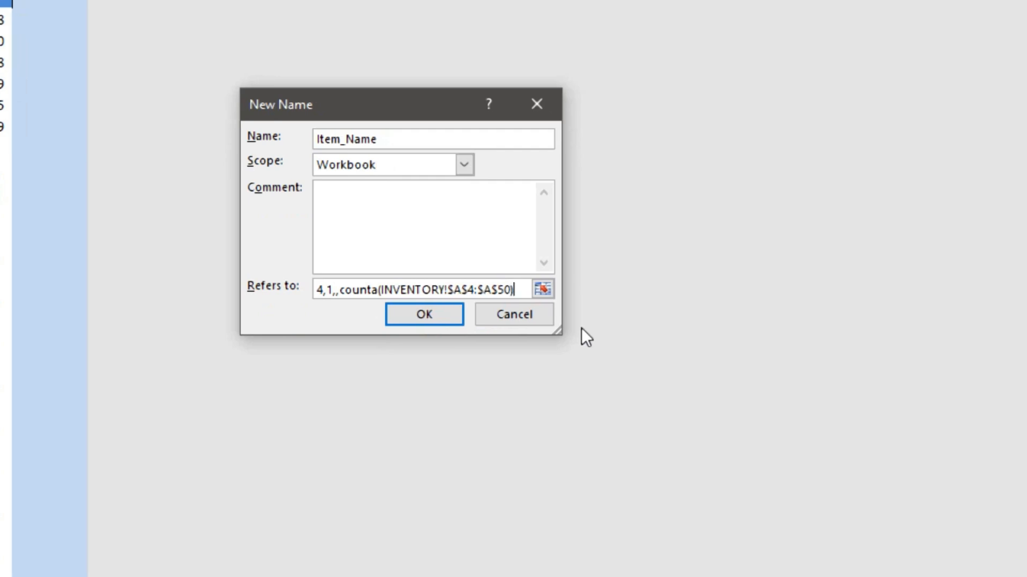
type("1)")
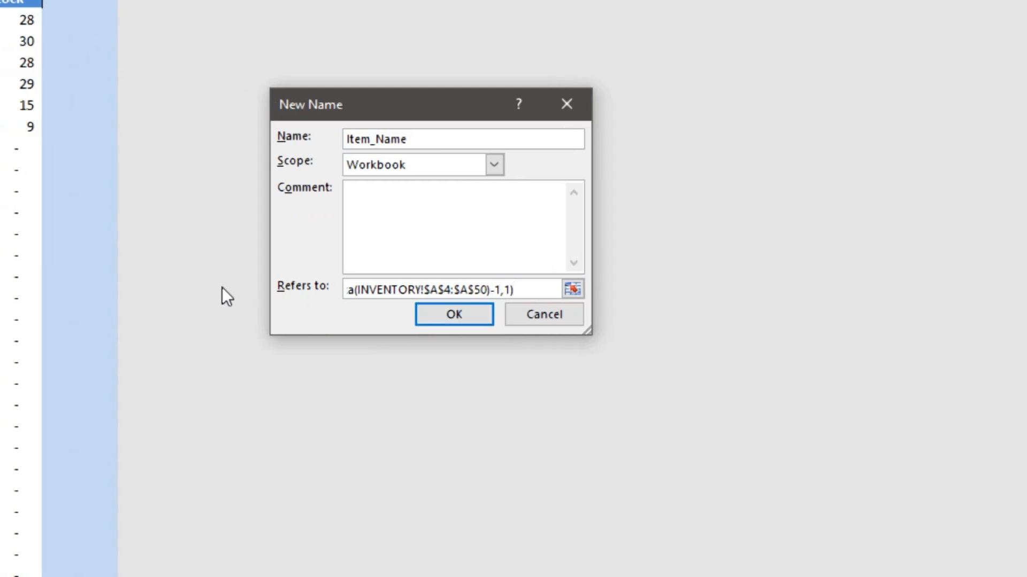
left_click(434, 321)
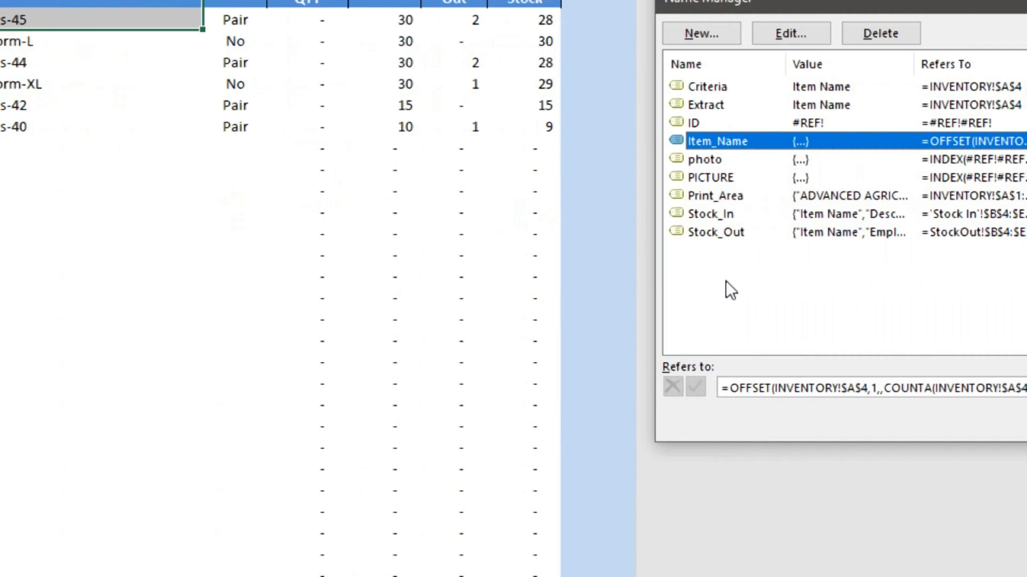
key("Tab")
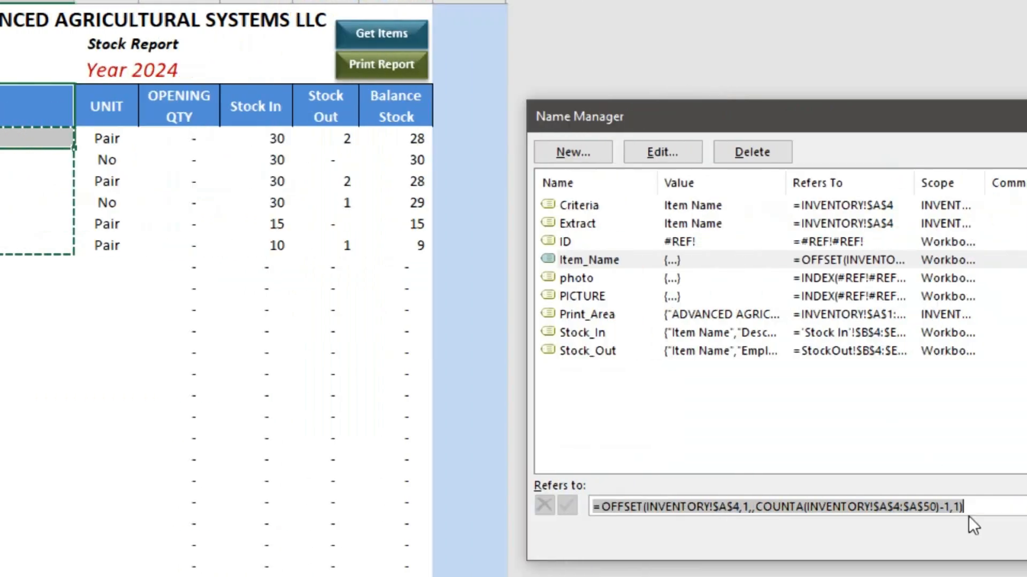
left_click(859, 514)
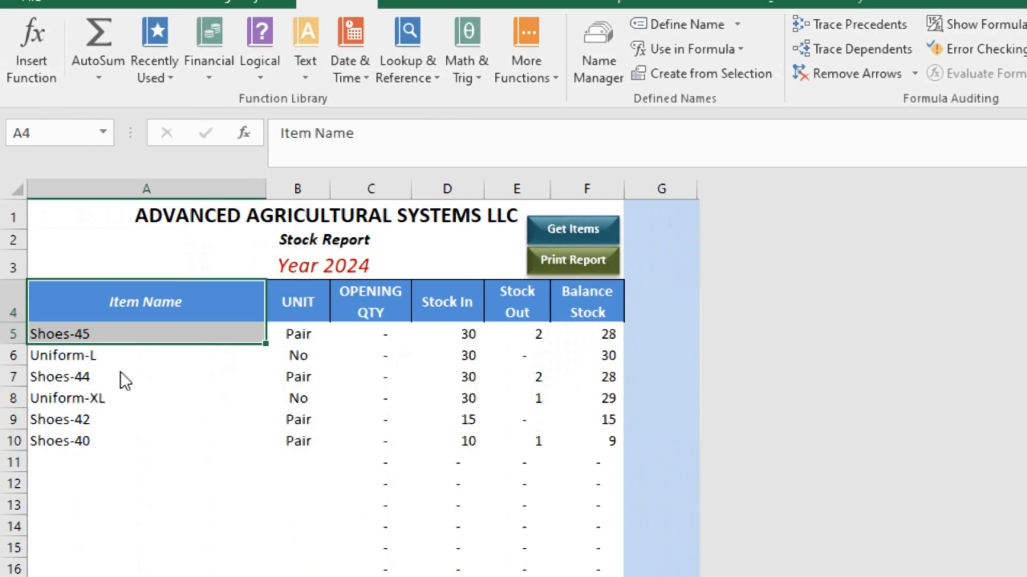
On the StockOut sheet, select the Item Name cells from B5 downward.
left_click(112, 332)
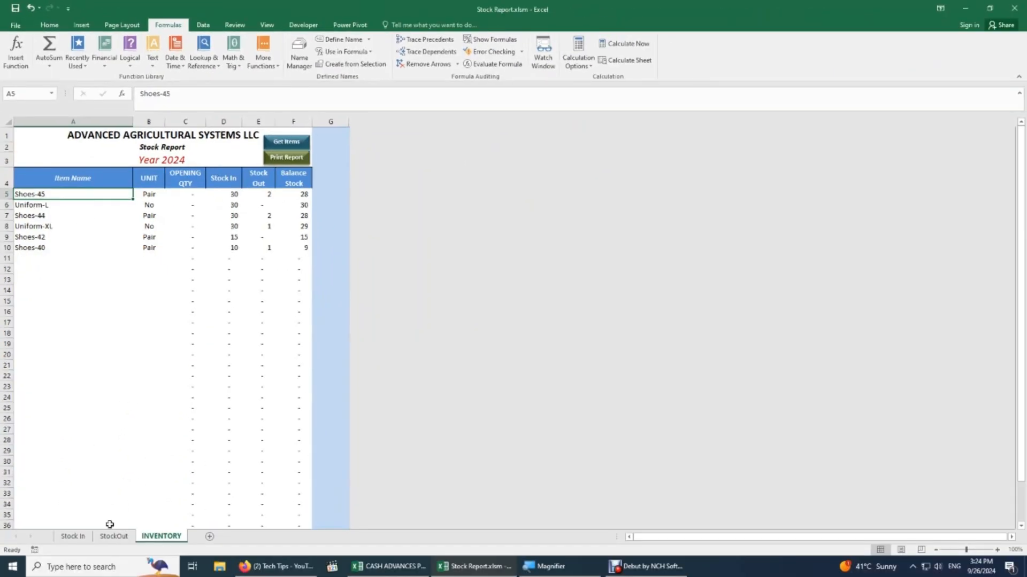
left_click(114, 536)
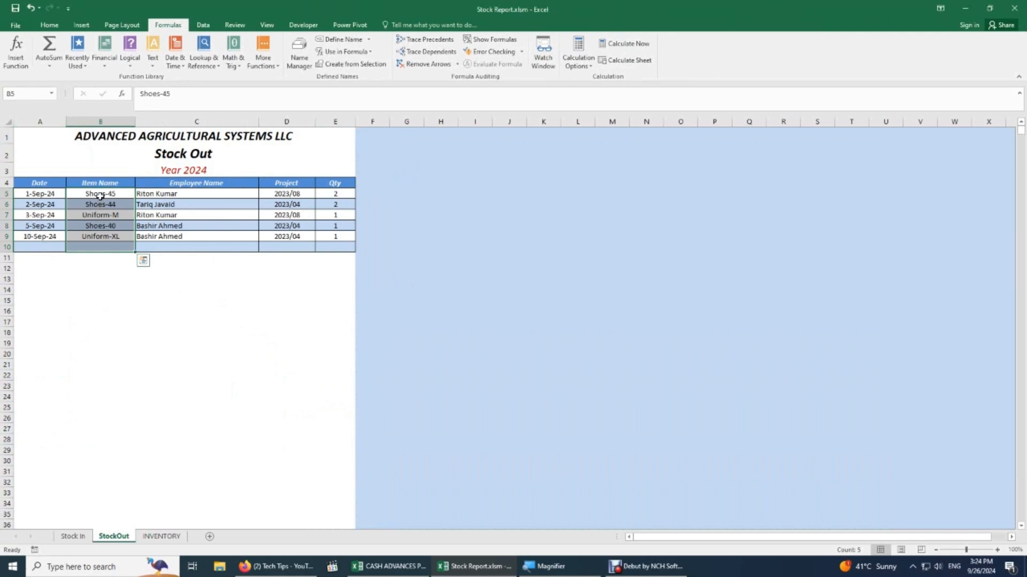
left_click(100, 194)
left_click_drag(99, 191, 84, 575)
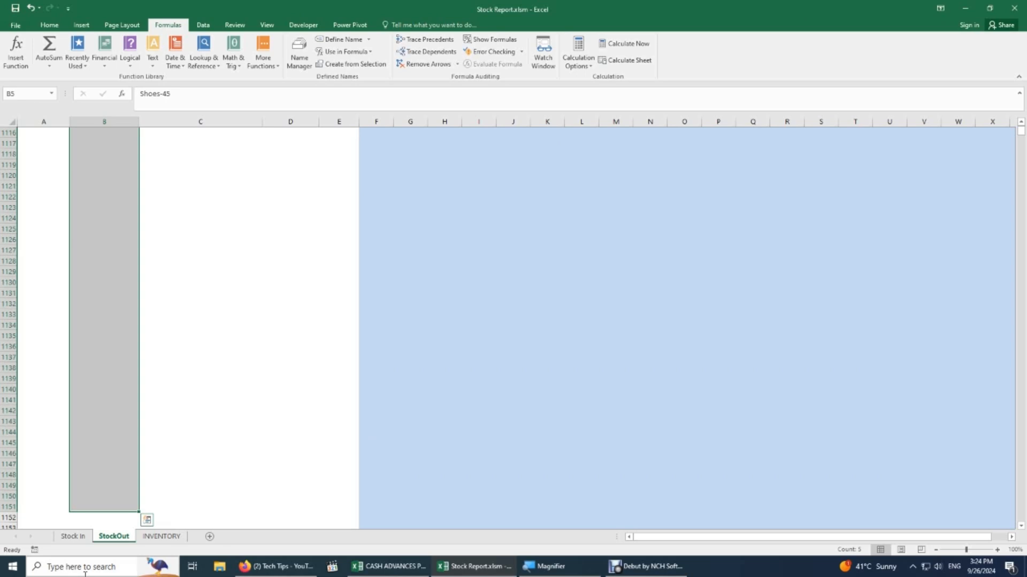
Apply List data validation with source =Item_Name to the selected column B cells.
left_click(203, 25)
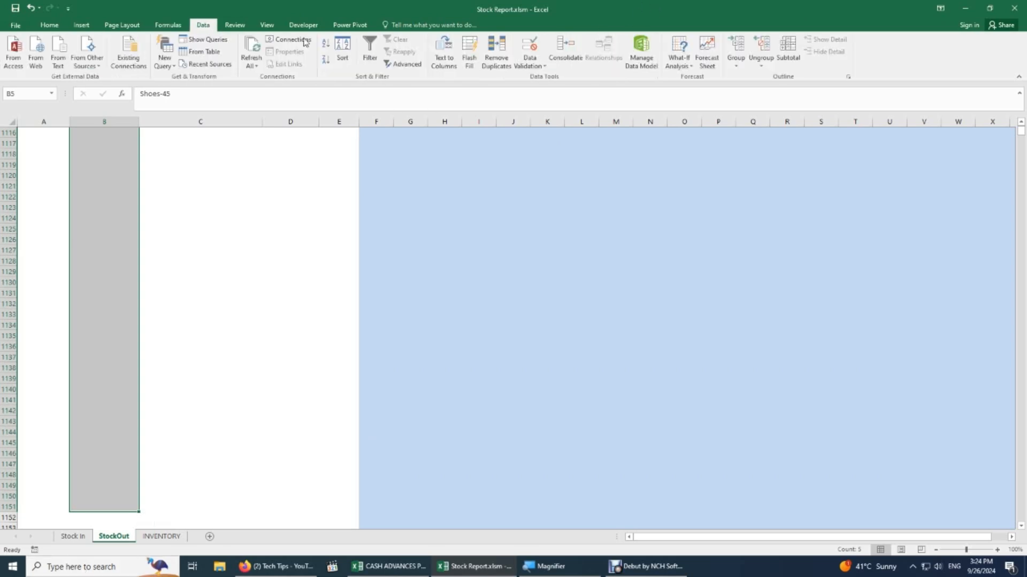
left_click(530, 62)
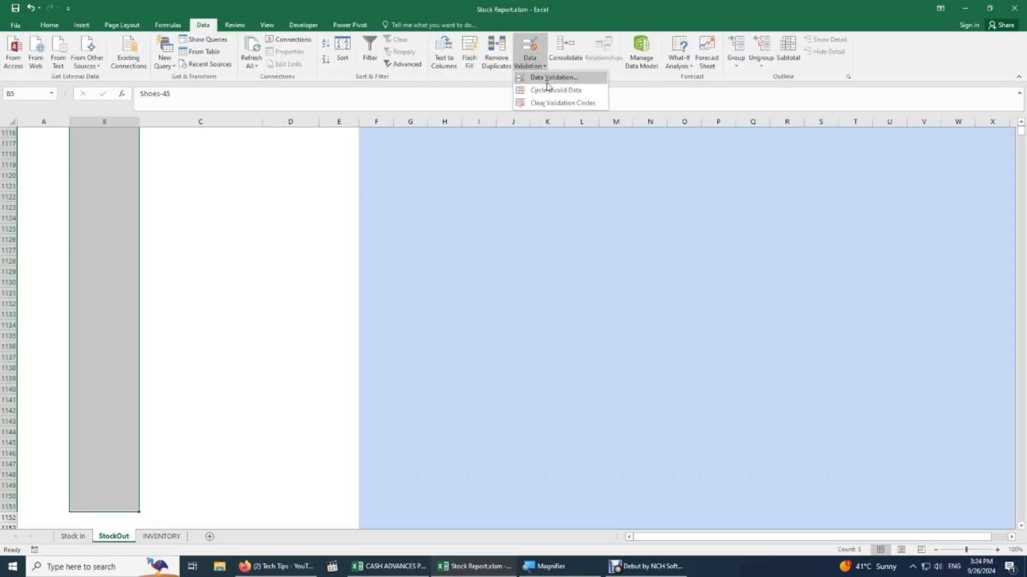
left_click(551, 78)
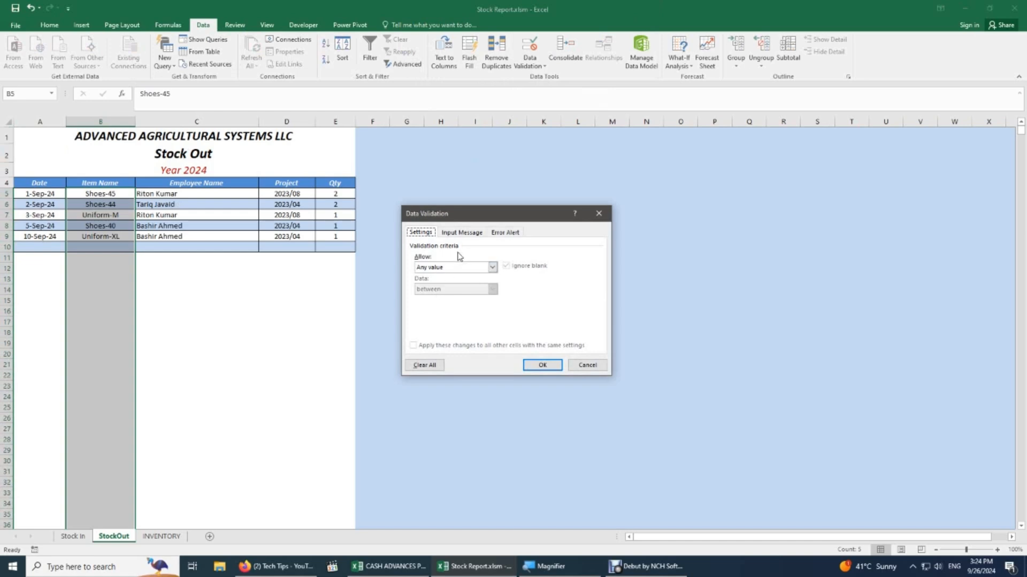
left_click(492, 269)
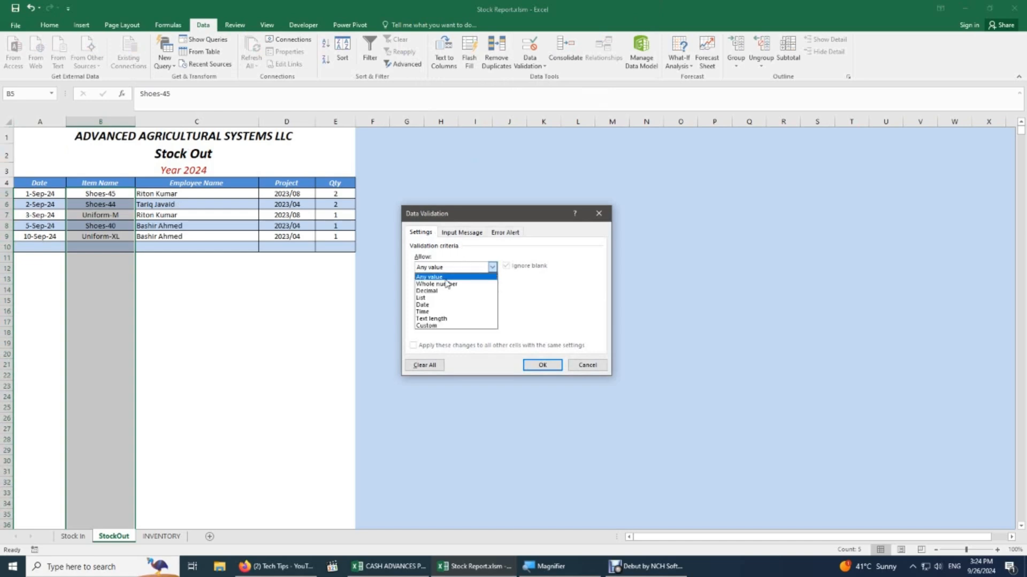
left_click(439, 298)
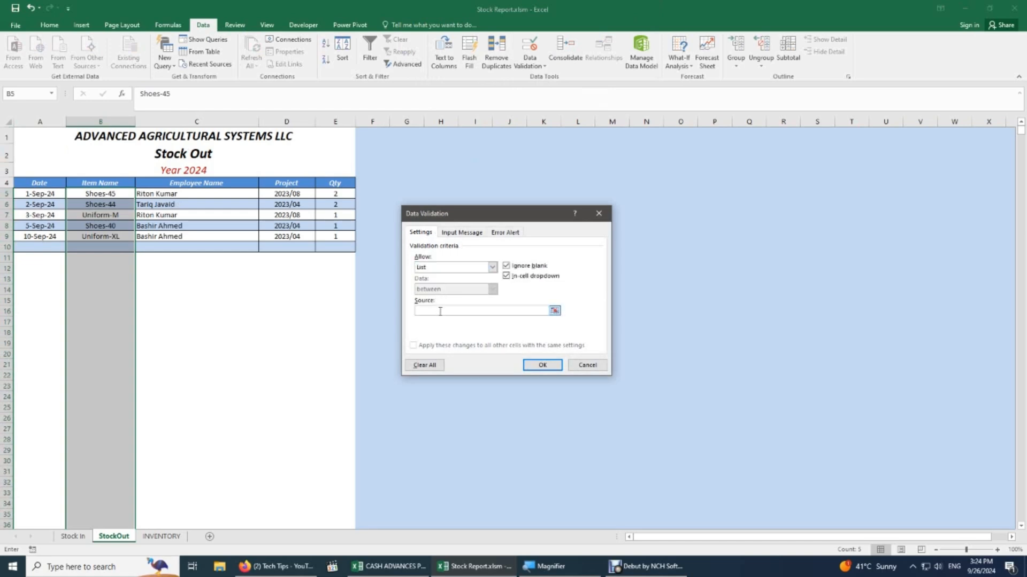
left_click(441, 311)
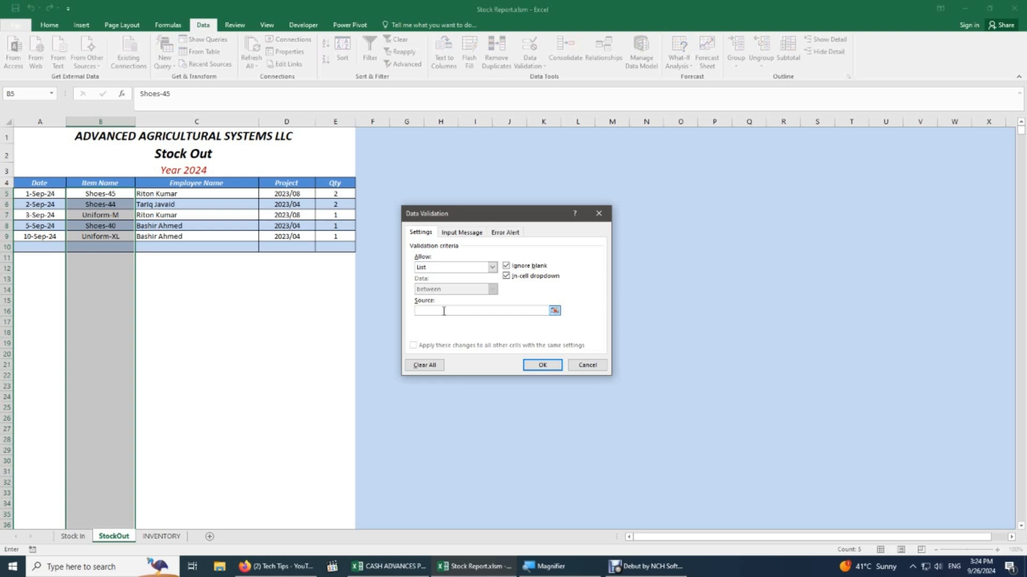
key("F3")
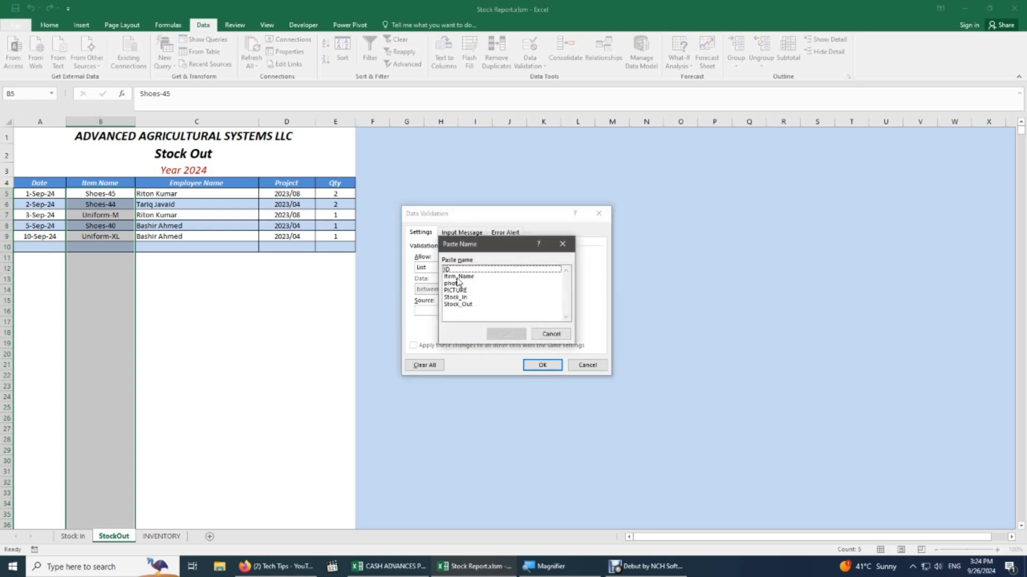
left_click(458, 277)
left_click(505, 334)
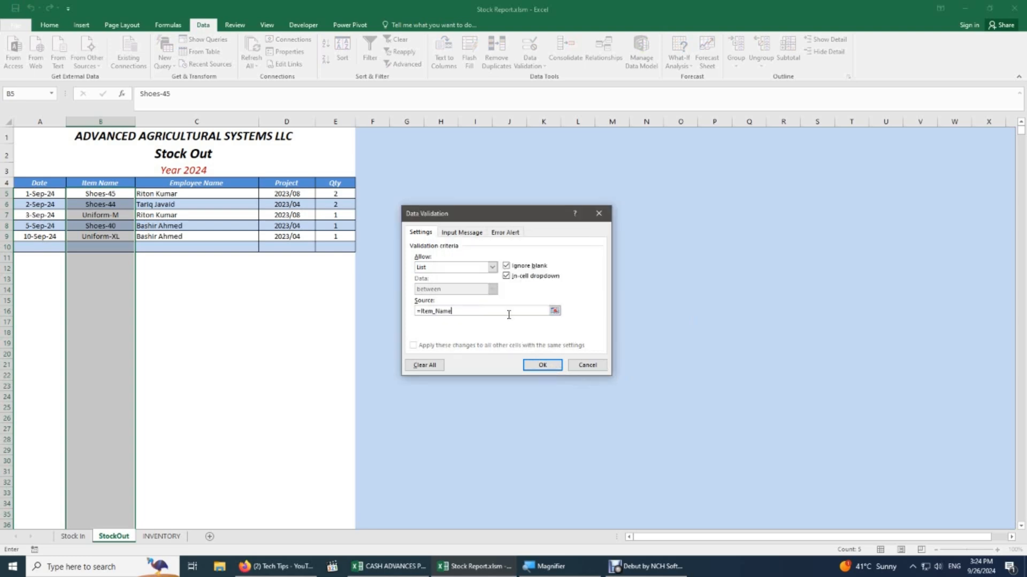
left_click(543, 366)
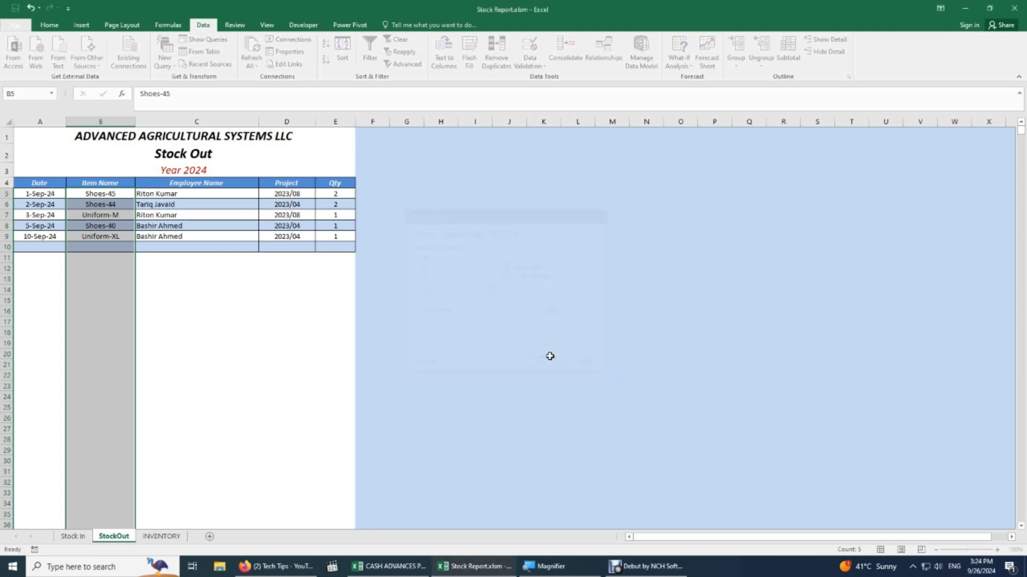
Test the new item dropdown in cell B5.
left_click(100, 301)
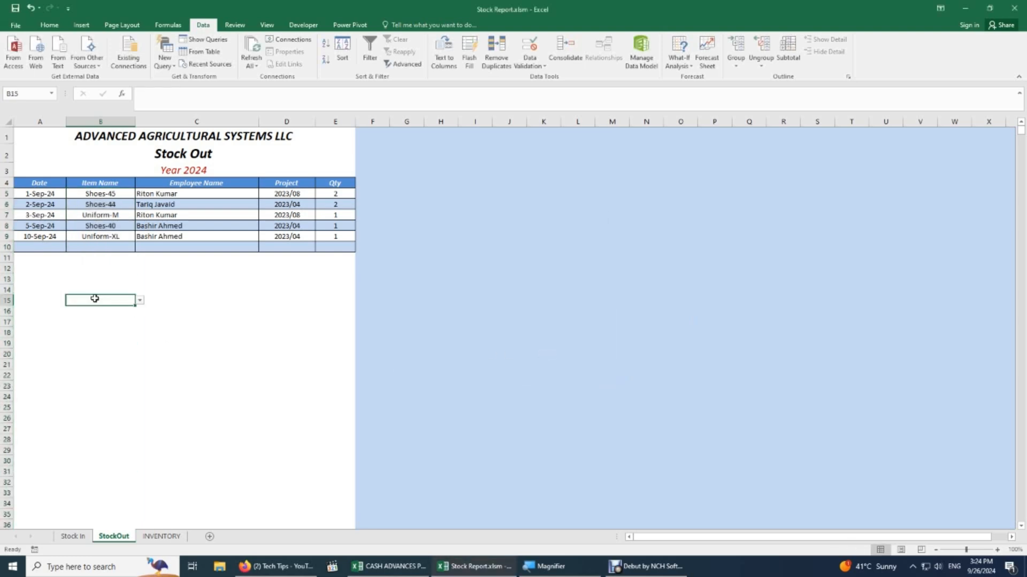
left_click(100, 195)
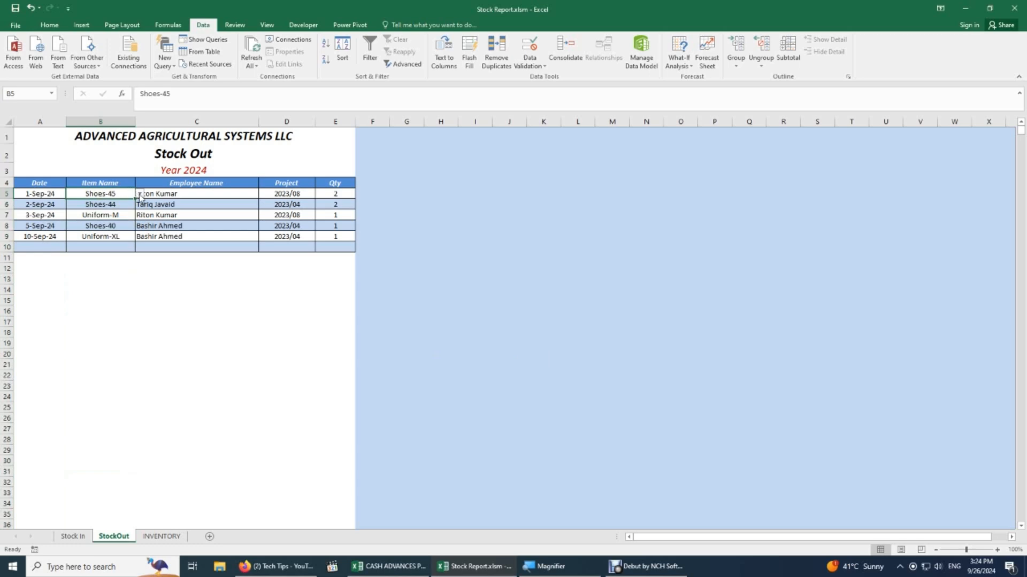
left_click(139, 193)
Leave B5 unchanged and pick Uniform-XL from B7's item dropdown.
left_click(128, 273)
left_click(123, 215)
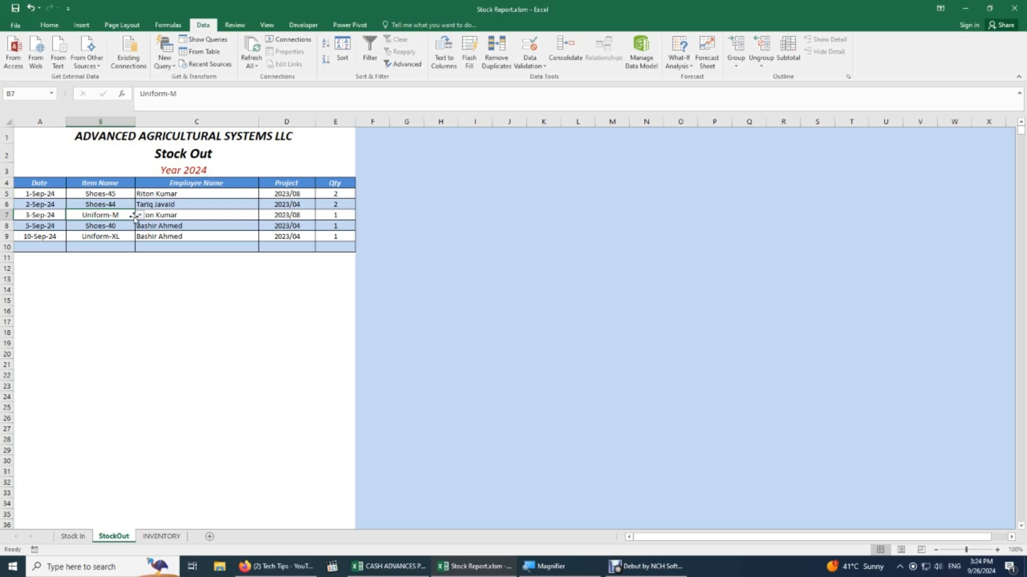
left_click(140, 215)
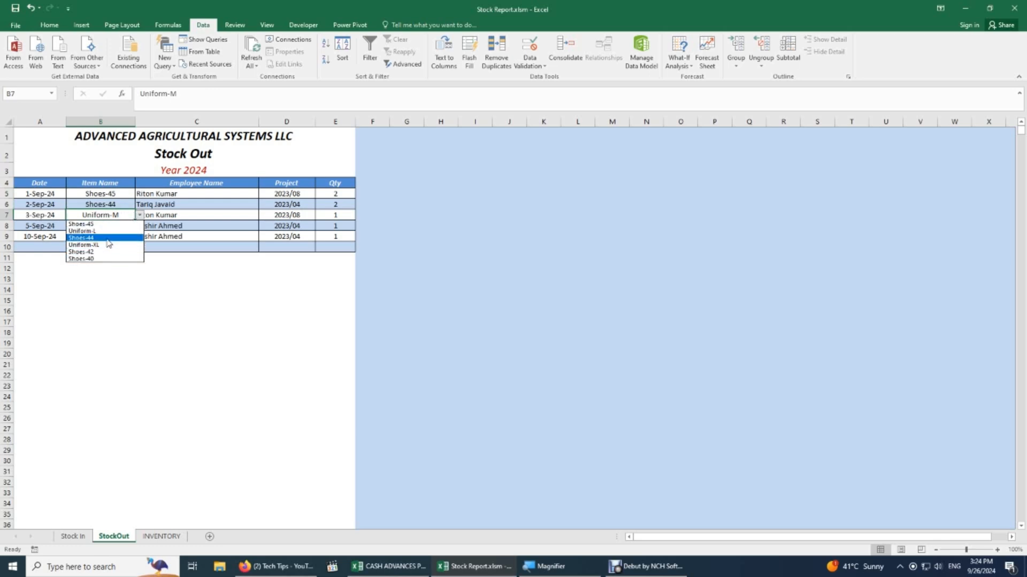
left_click(85, 245)
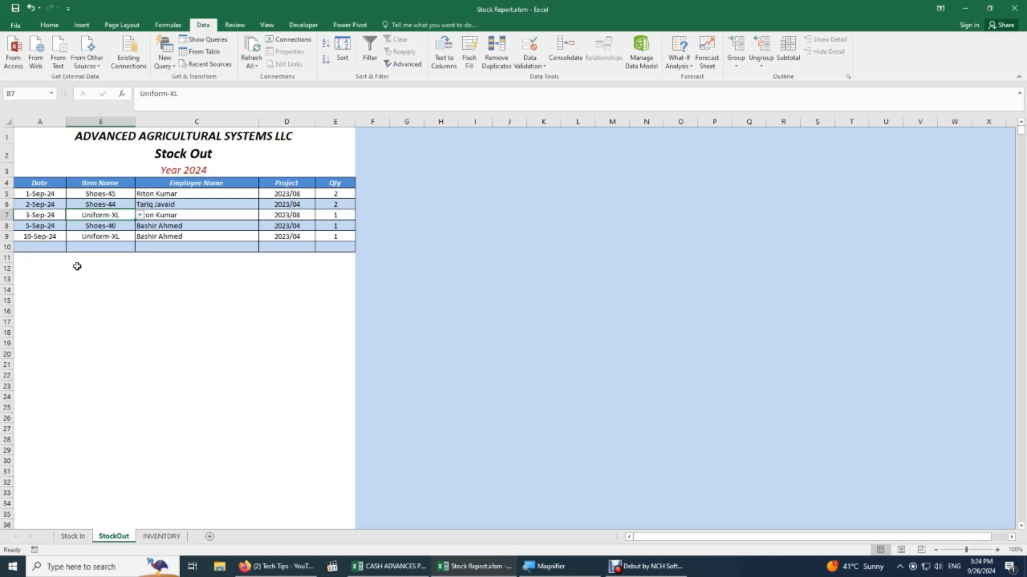
left_click(122, 237)
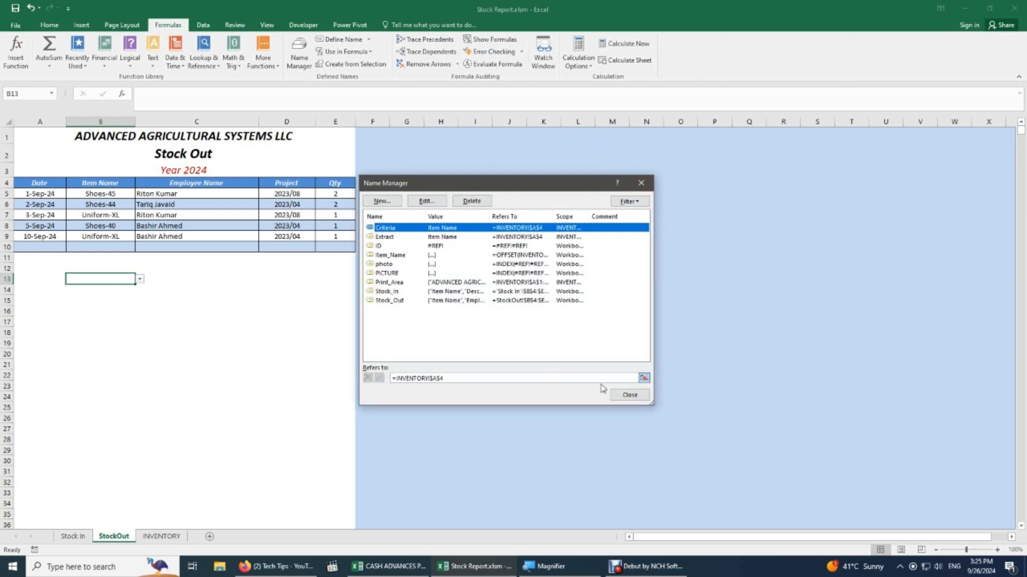
Close Name Manager and check the item dropdown in lower empty column B cells.
left_click(635, 398)
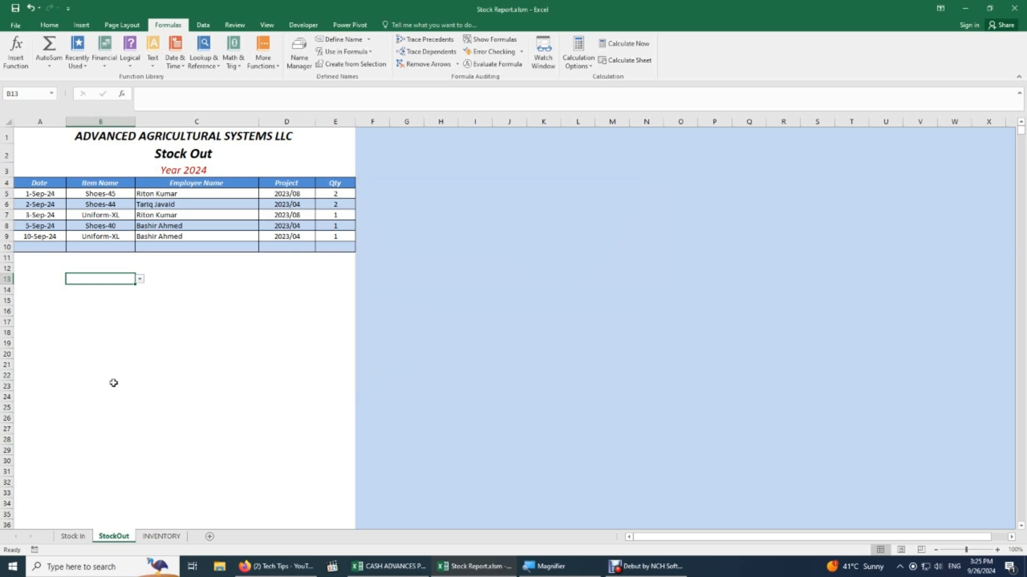
left_click(100, 437)
scroll(100, 432, "down", 6)
left_click(98, 441)
scroll(99, 439, "down", 4)
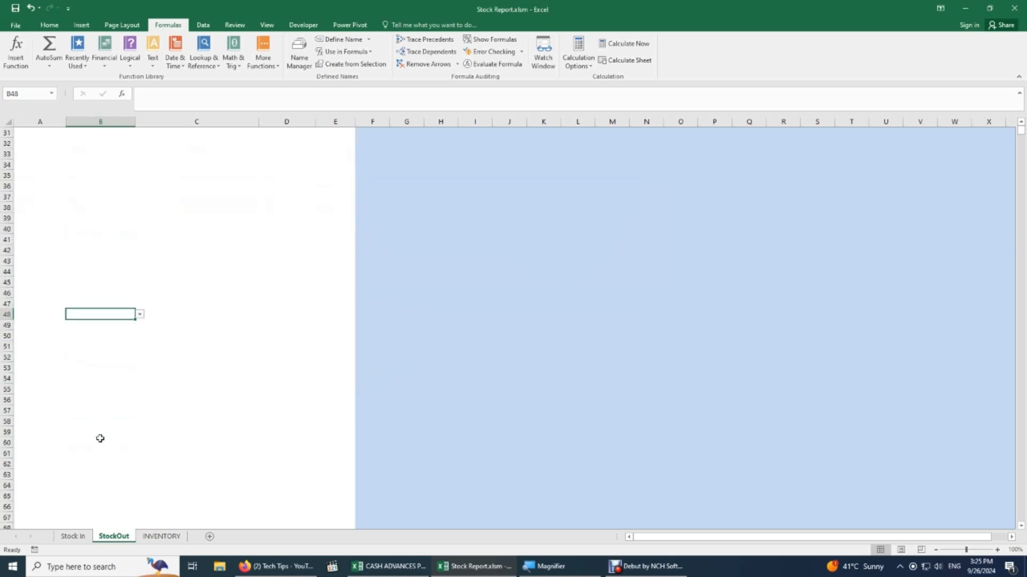
left_click(98, 463)
scroll(98, 444, "down", 4)
left_click(95, 453)
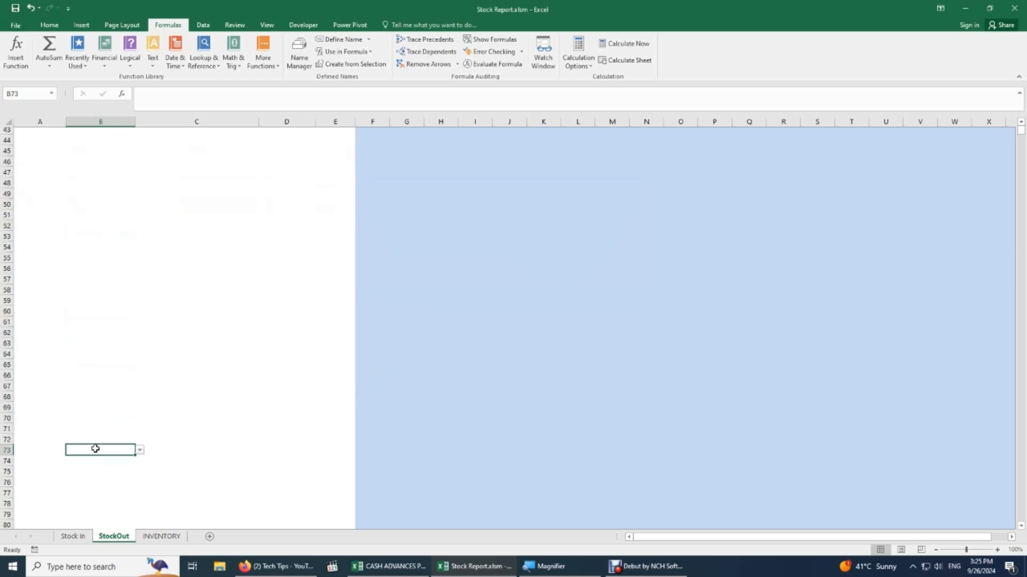
scroll(98, 448, "down", 1)
scroll(133, 315, "up", 5)
scroll(145, 278, "up", 10)
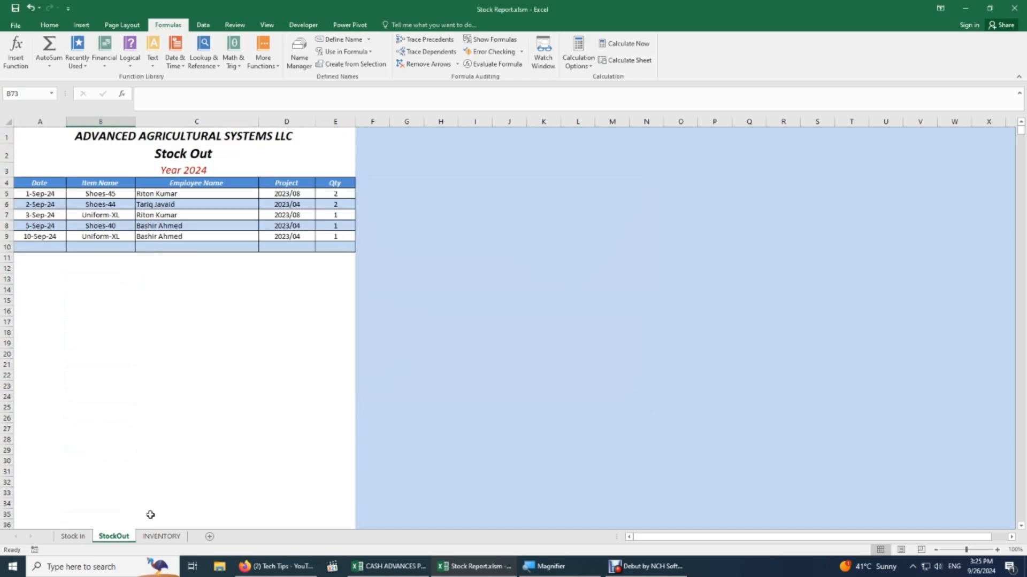
Refresh the INVENTORY item list with Get Items, then select Stock In's 15-Sep-24 date cell.
left_click(162, 536)
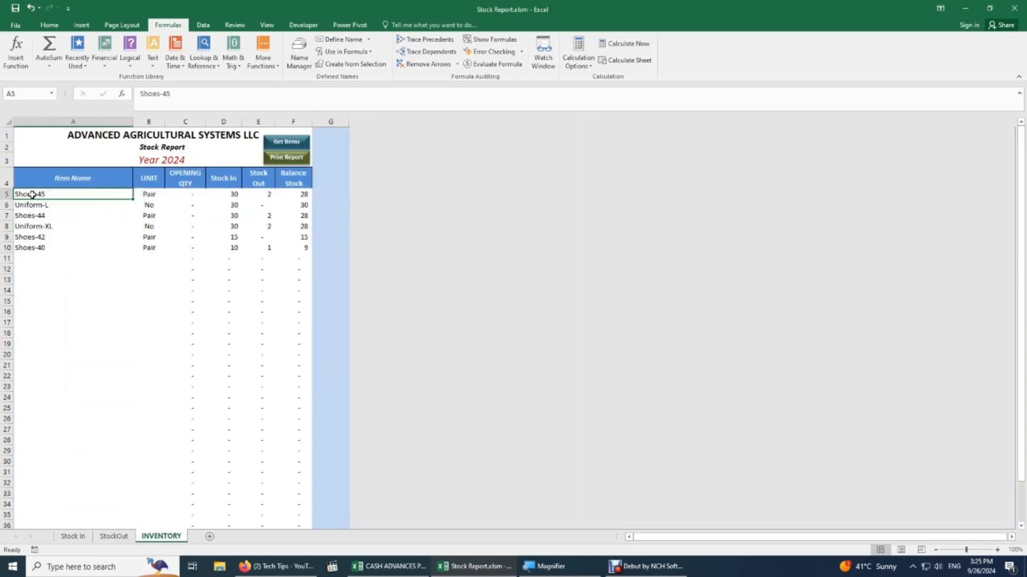
left_click(281, 148)
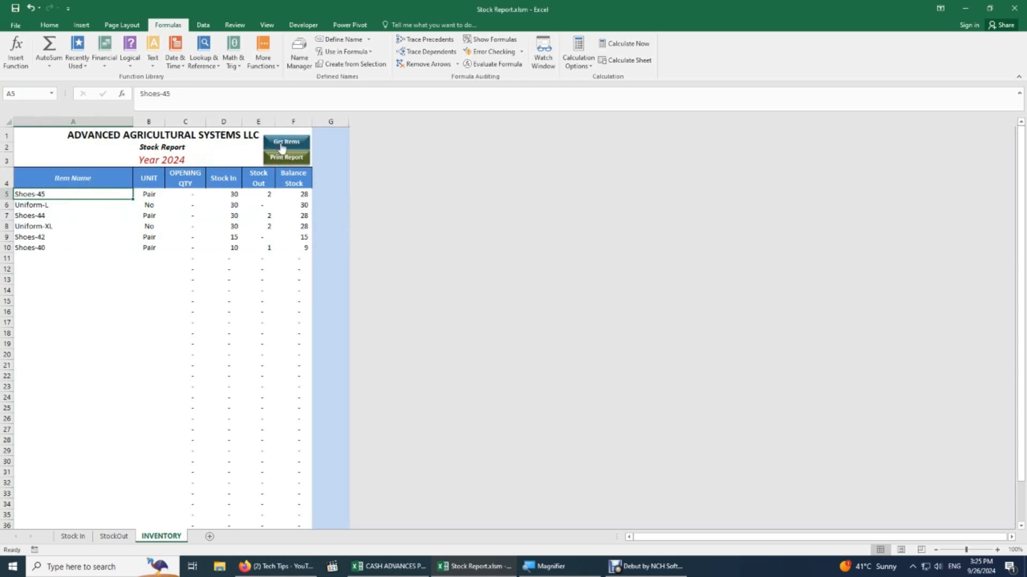
left_click(70, 536)
left_click(39, 257)
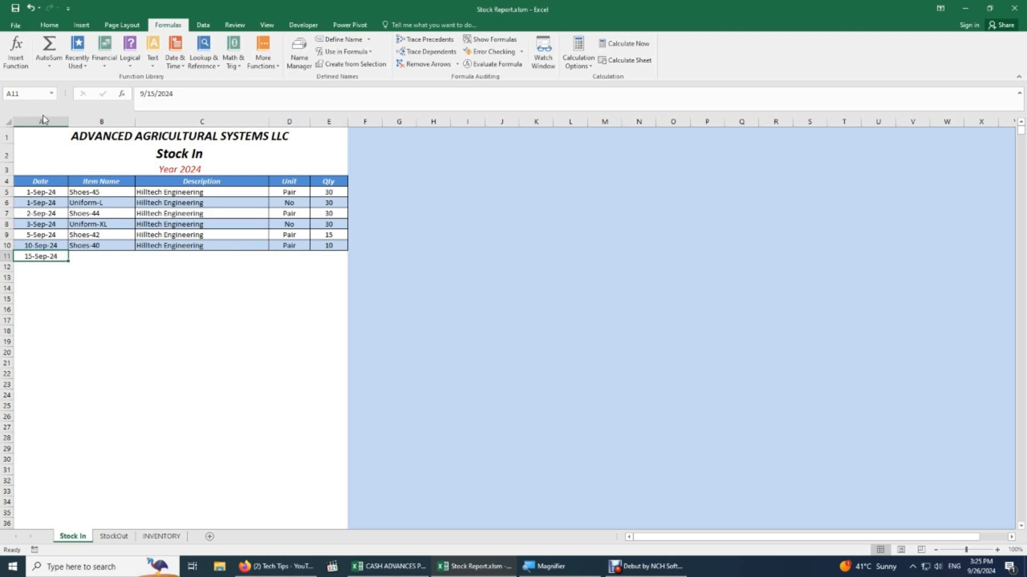
Select the Stock In data rows and open Manage Rules, selecting the first rule for $A$5:$E$800.
left_click_drag(47, 194, 325, 273)
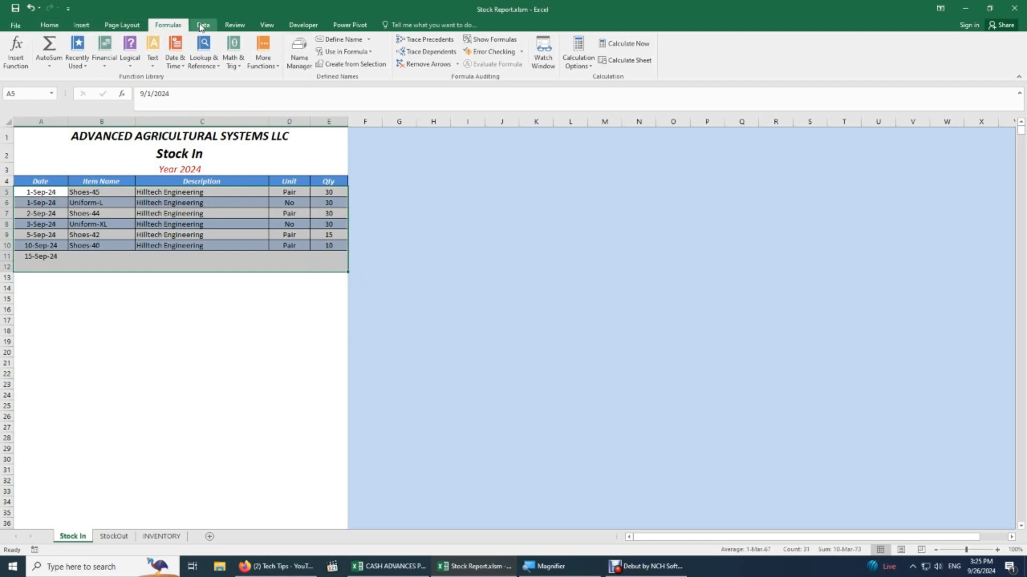
left_click(121, 28)
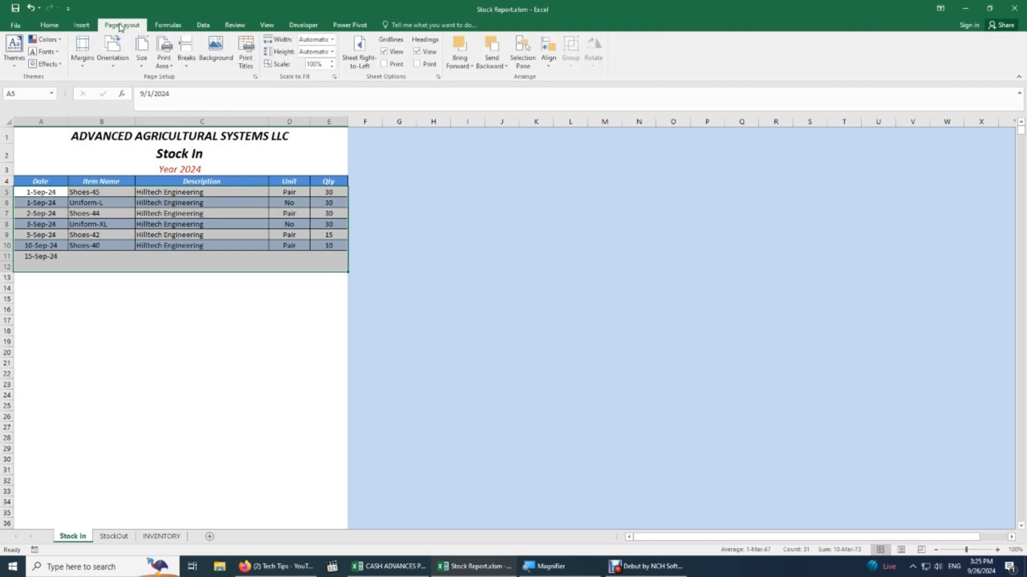
key("alt+h")
key("l")
key("r")
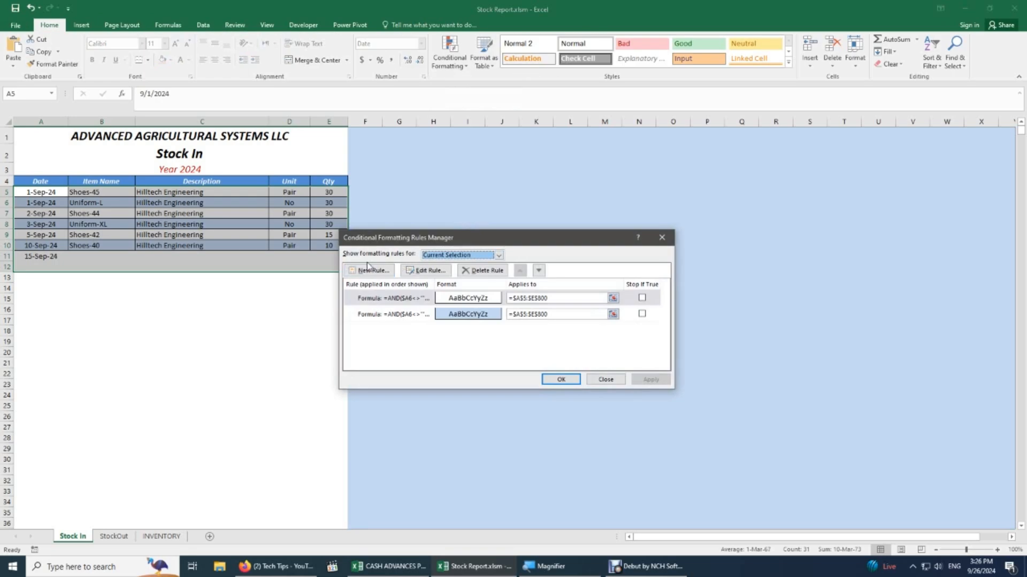
key("super+plus")
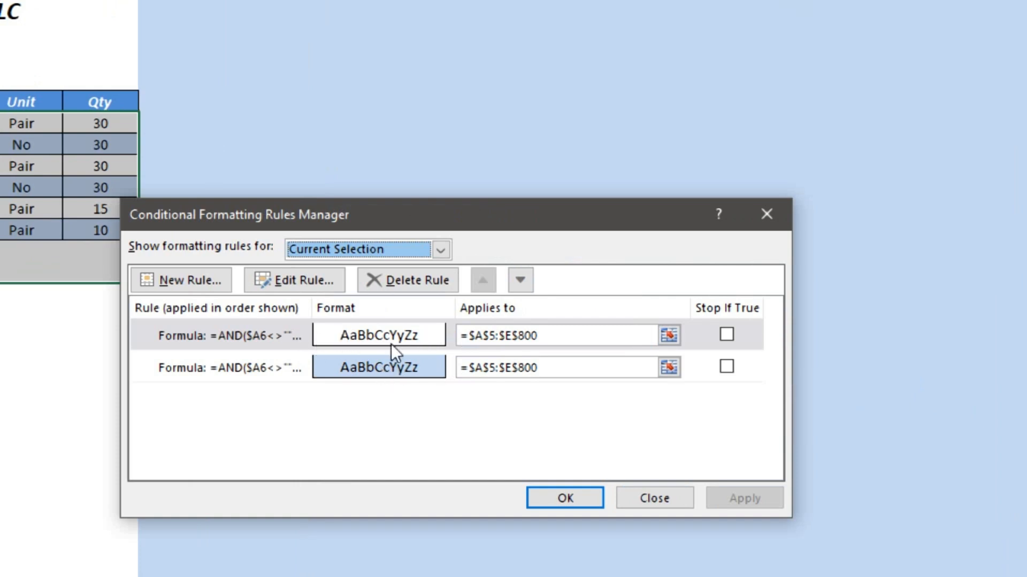
left_click(344, 332)
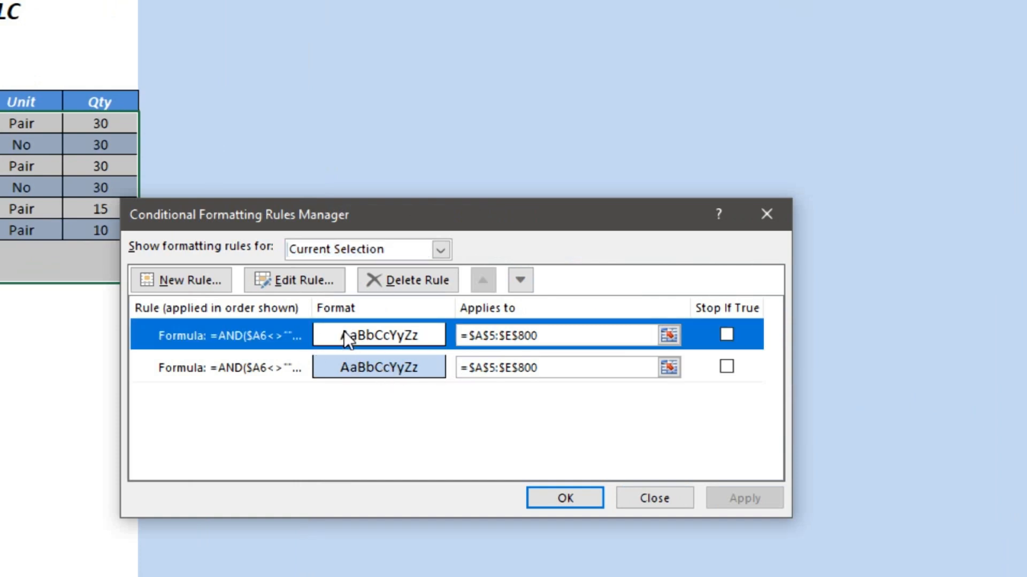
Edit the =AND($A6<>"",MOD(ROW(),2)=1) rule, review its fill and border format, and save it.
left_click(303, 279)
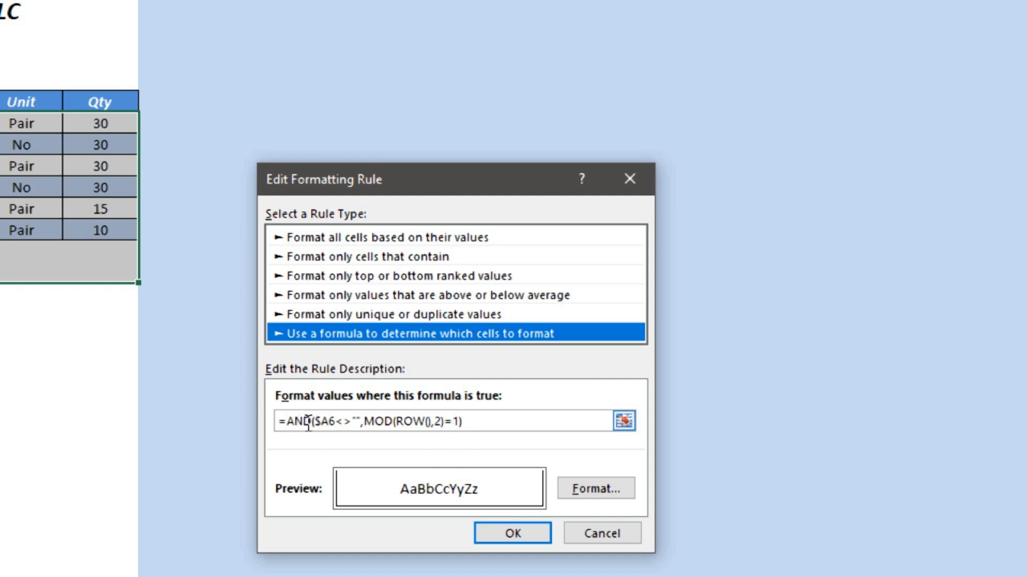
left_click(596, 493)
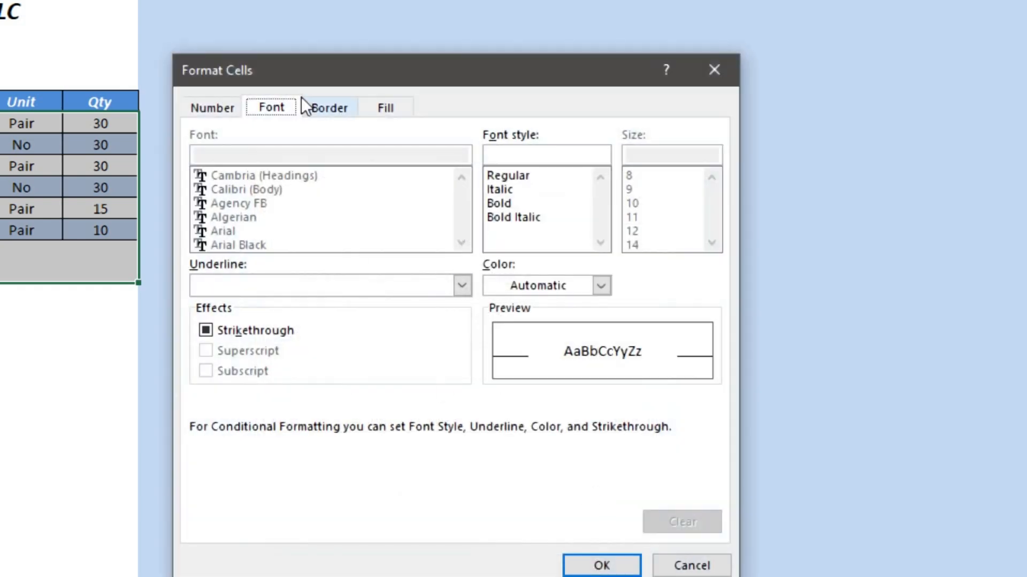
left_click(398, 107)
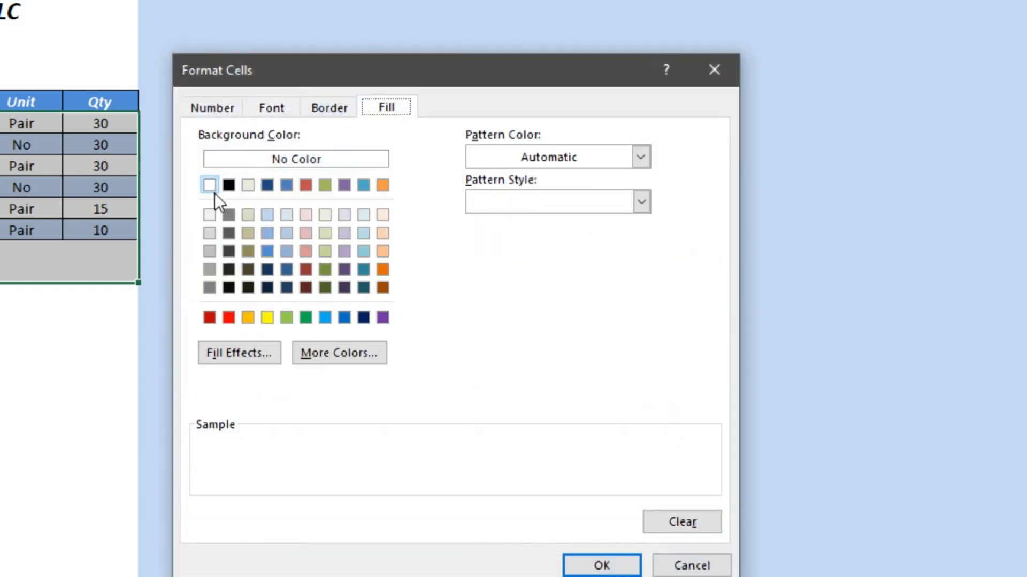
left_click(342, 108)
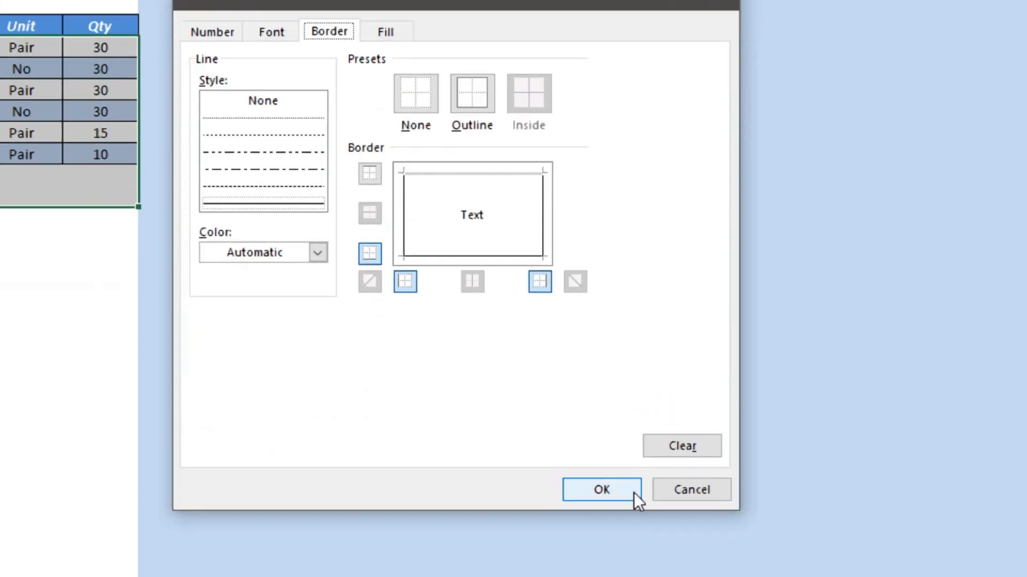
left_click(633, 568)
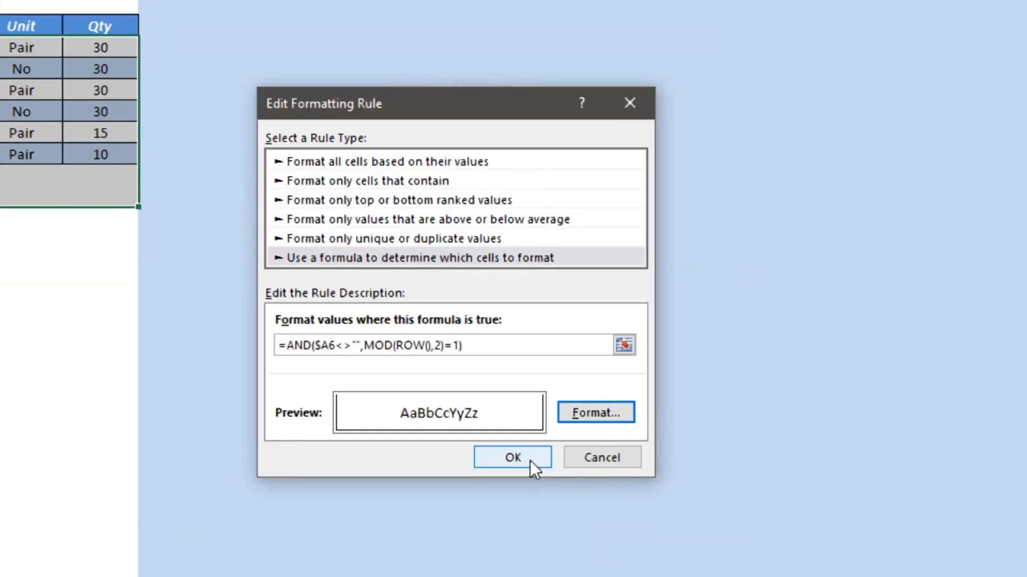
left_click(507, 458)
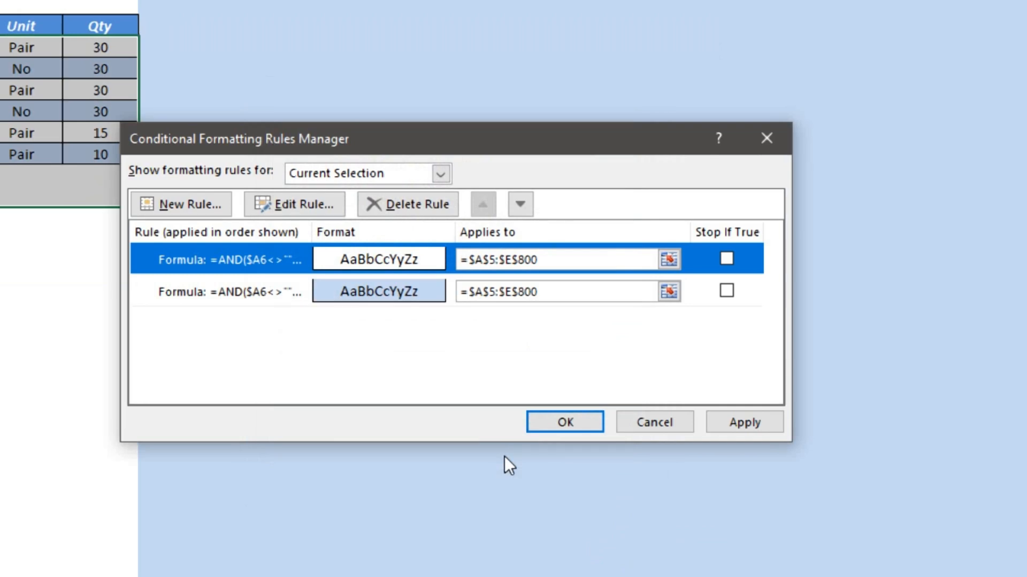
Change the light blue rule to MOD(ROW(),2)=0 and apply both banding rules to Stock In.
left_click(380, 290)
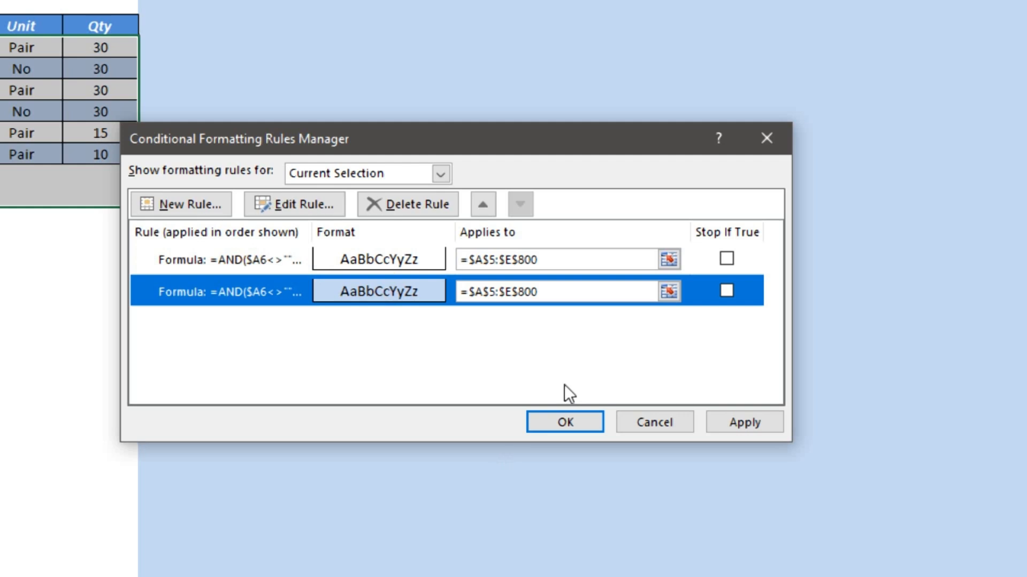
left_click(319, 204)
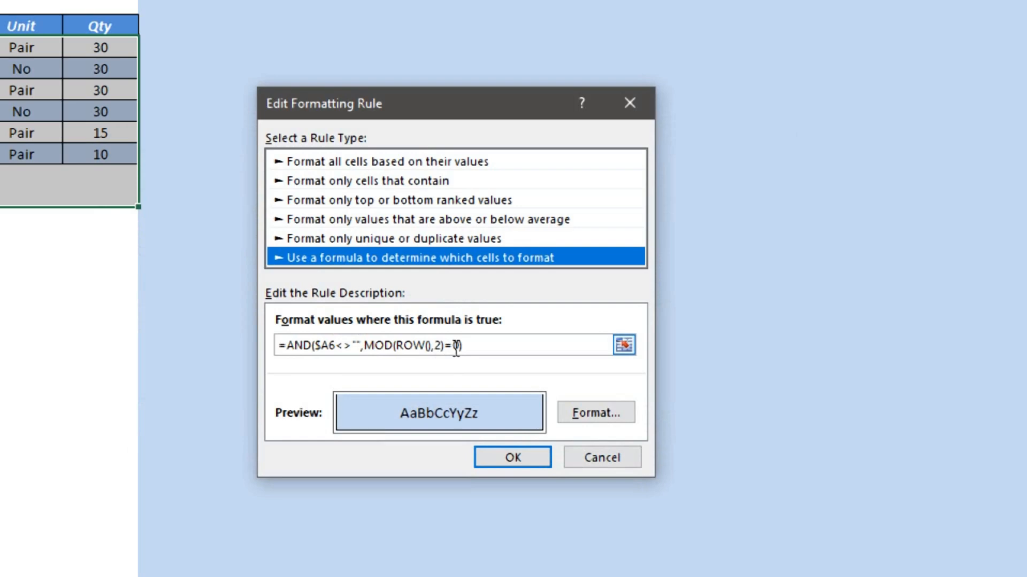
left_click(624, 414)
left_click(386, 33)
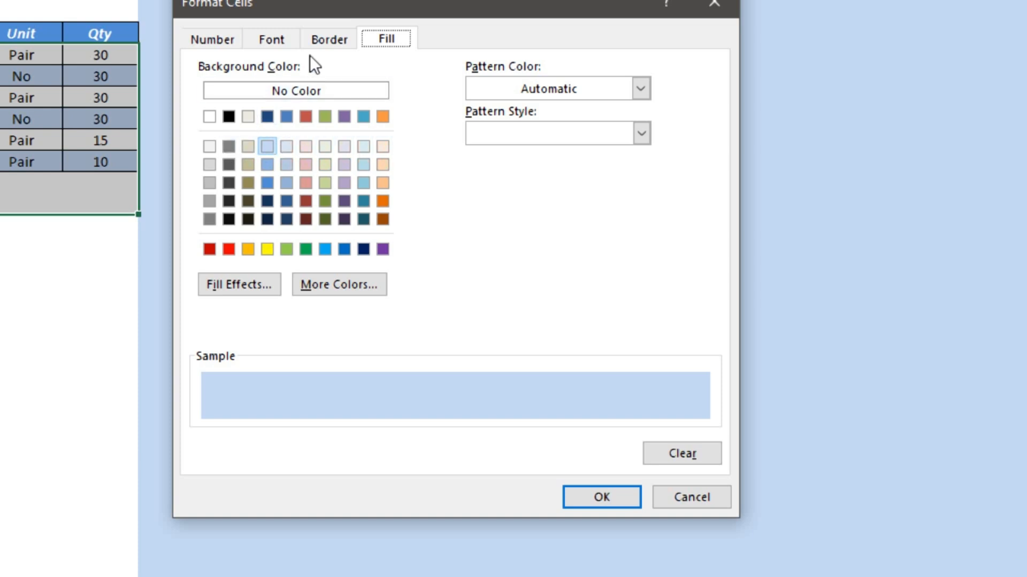
left_click(329, 39)
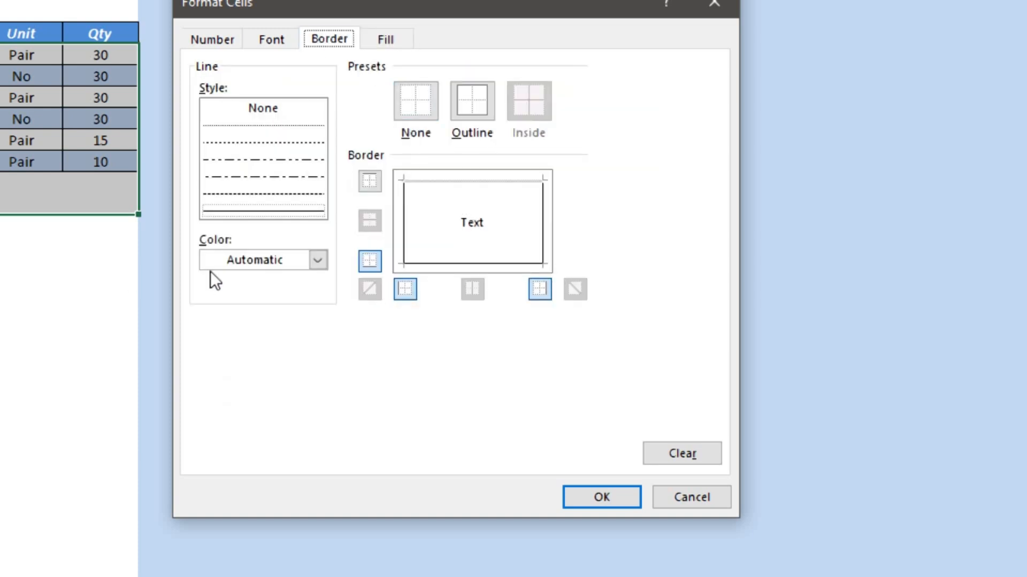
left_click(697, 499)
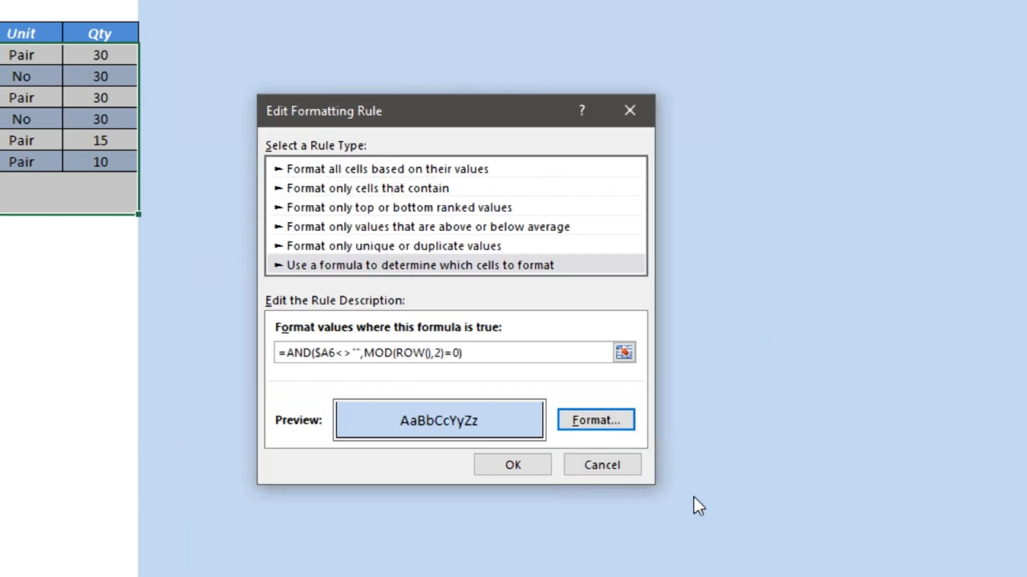
left_click(511, 465)
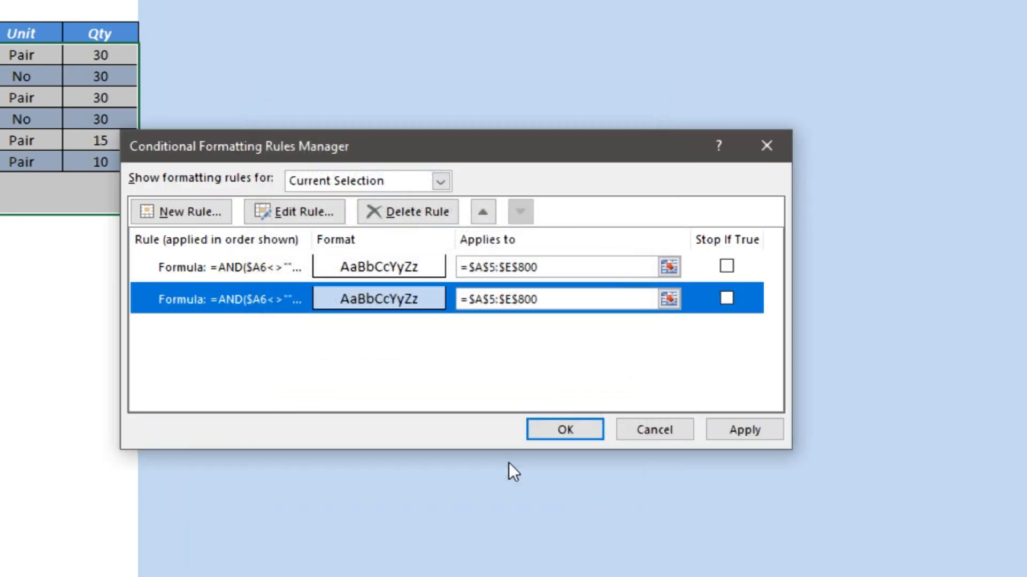
left_click(746, 428)
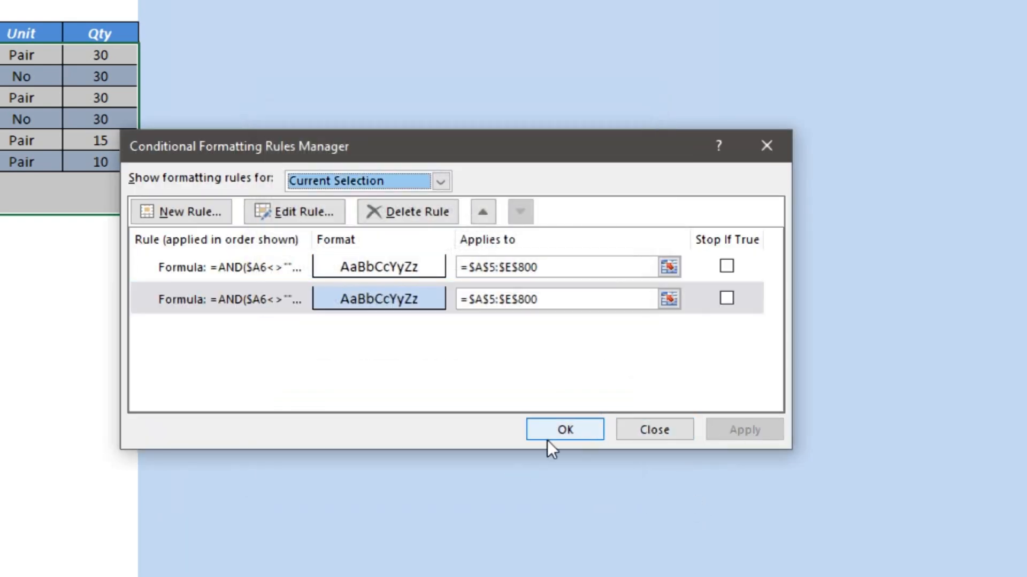
left_click(535, 431)
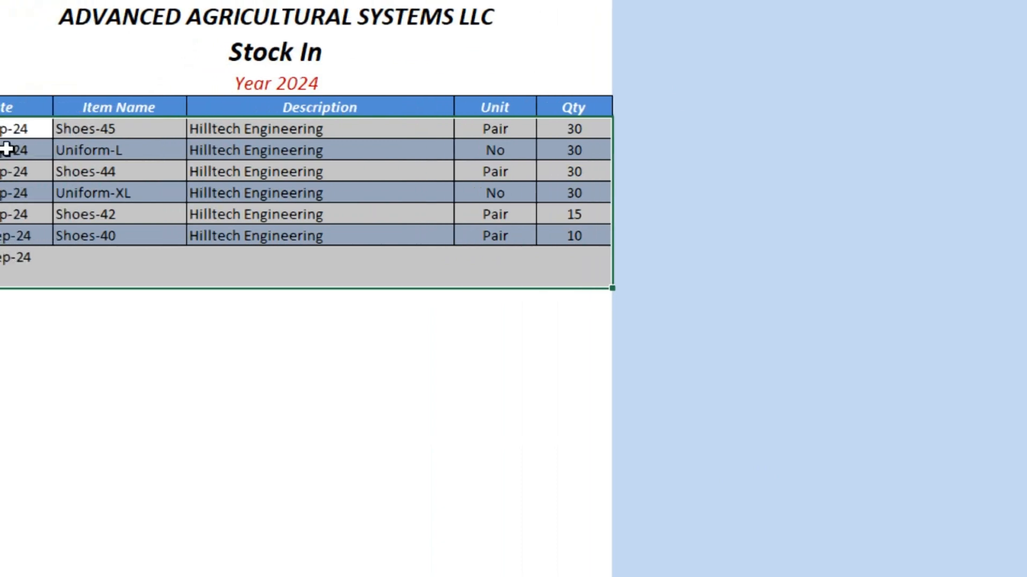
On StockOut, select A5:C10 and open its first conditional formatting rule for editing.
left_click(247, 170)
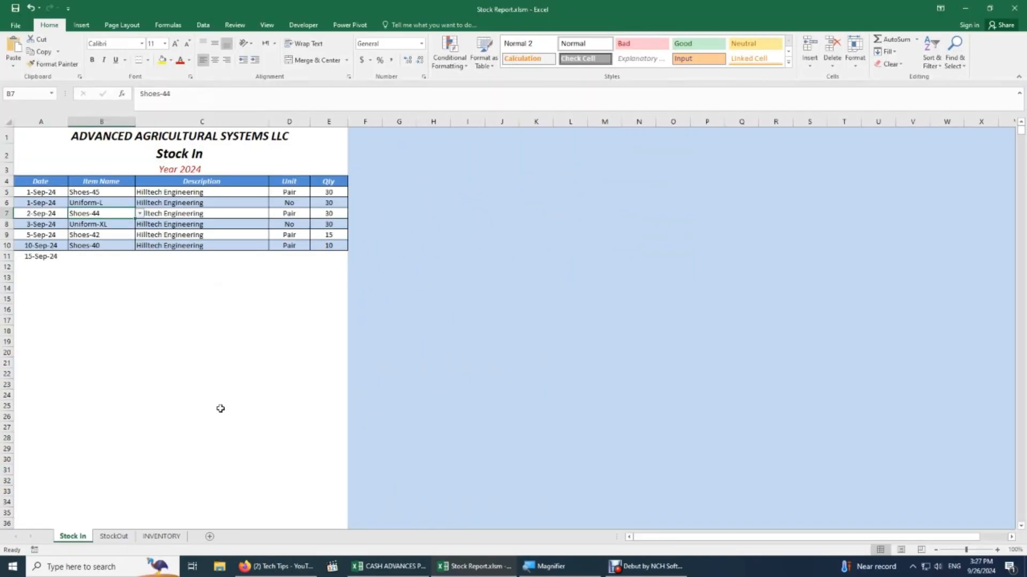
left_click(127, 536)
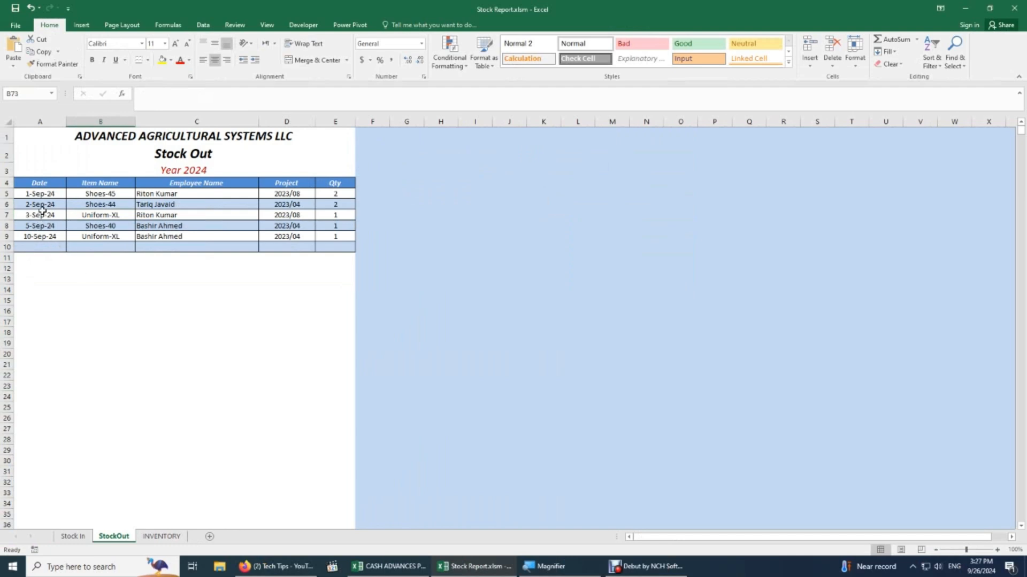
left_click_drag(44, 194, 219, 246)
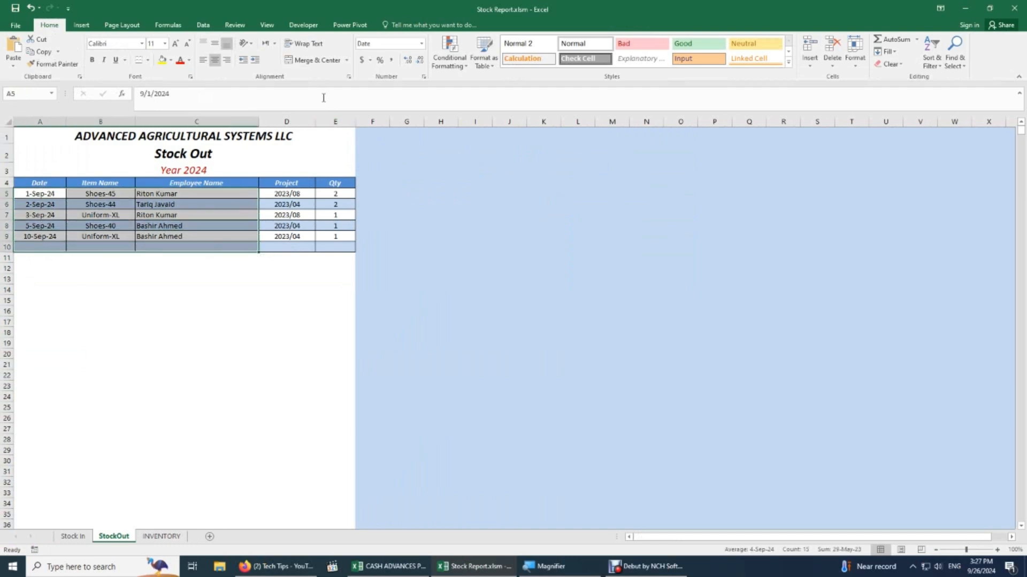
left_click(450, 54)
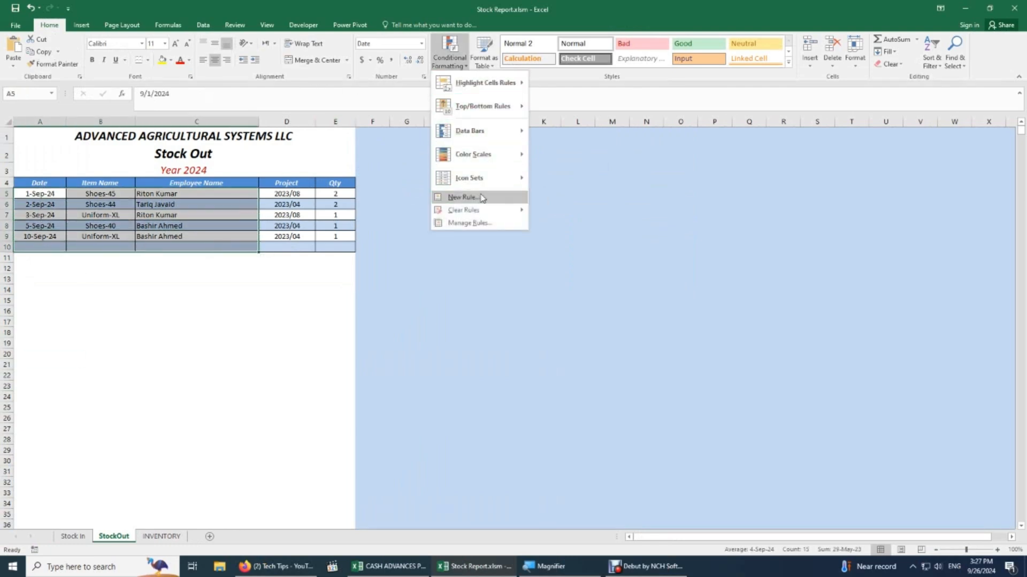
left_click(467, 224)
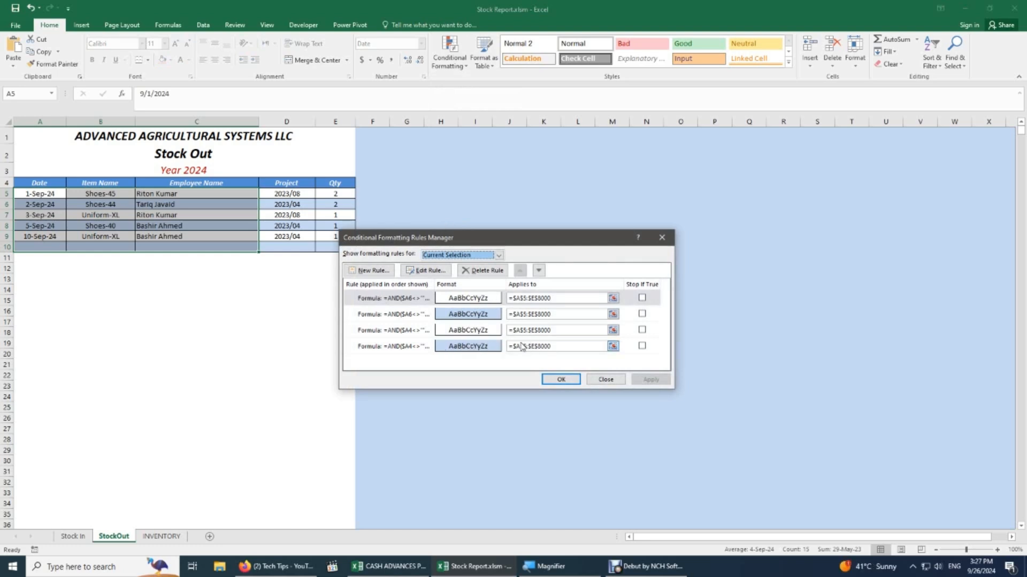
left_click(425, 271)
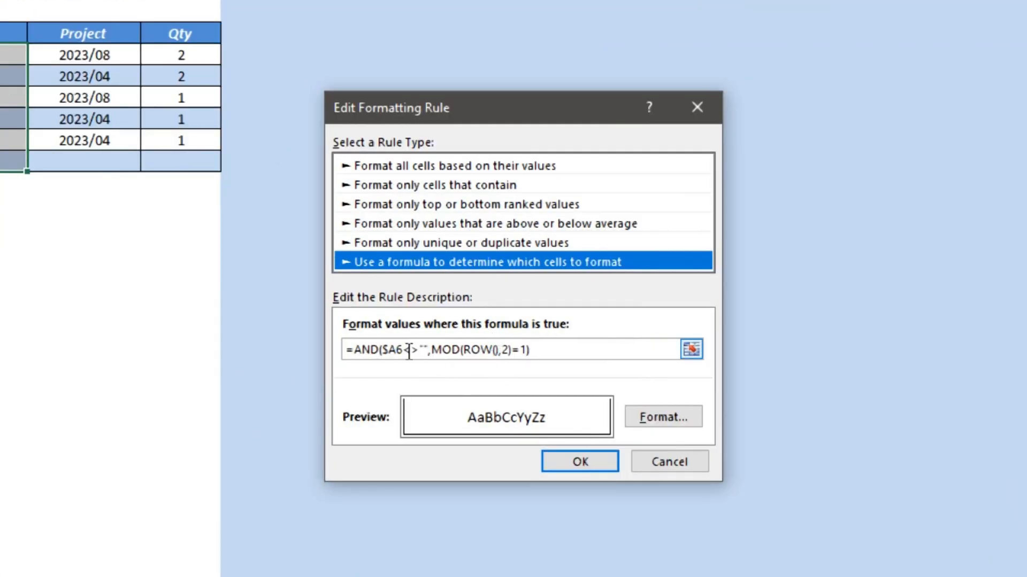
Change the first StockOut banding rule's reference from $A6 to $A4.
left_click(704, 467)
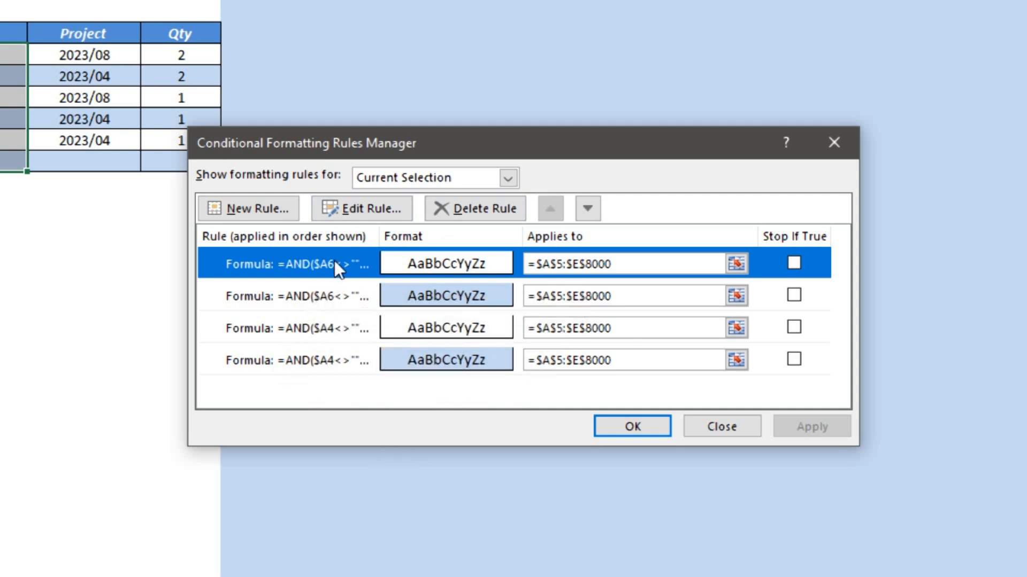
left_click(355, 207)
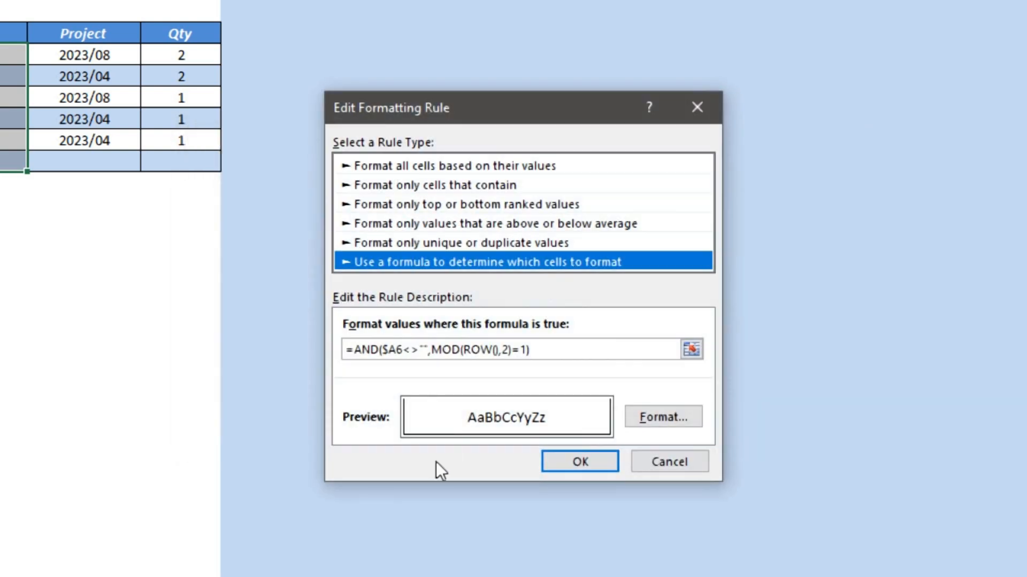
left_click(397, 350)
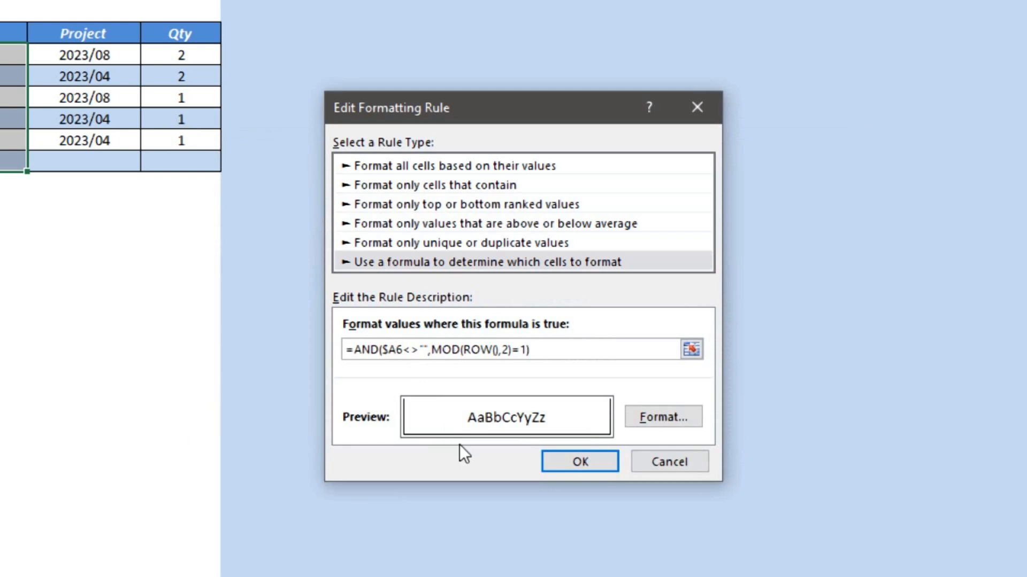
key("BackSpace")
type("4")
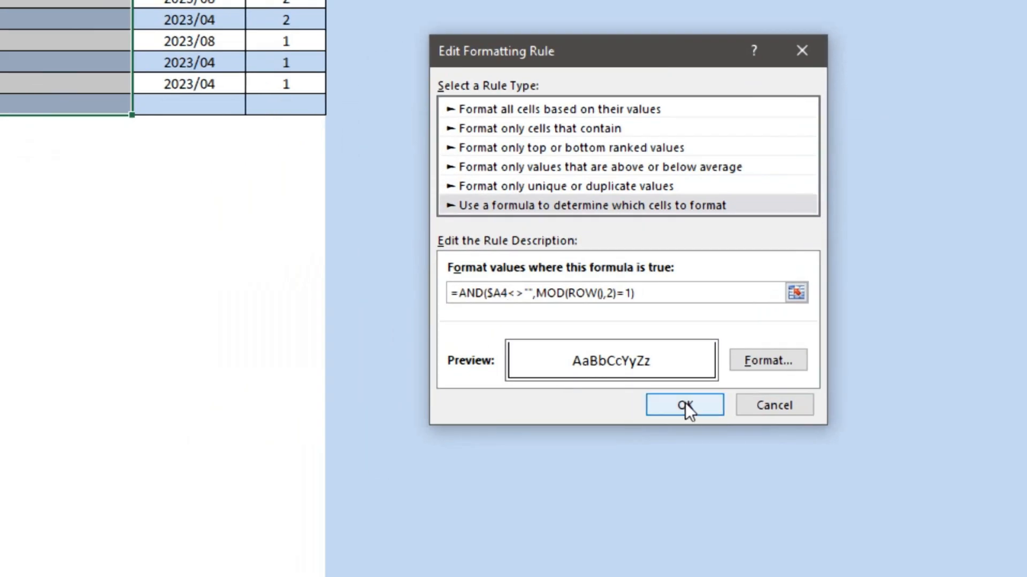
left_click(708, 406)
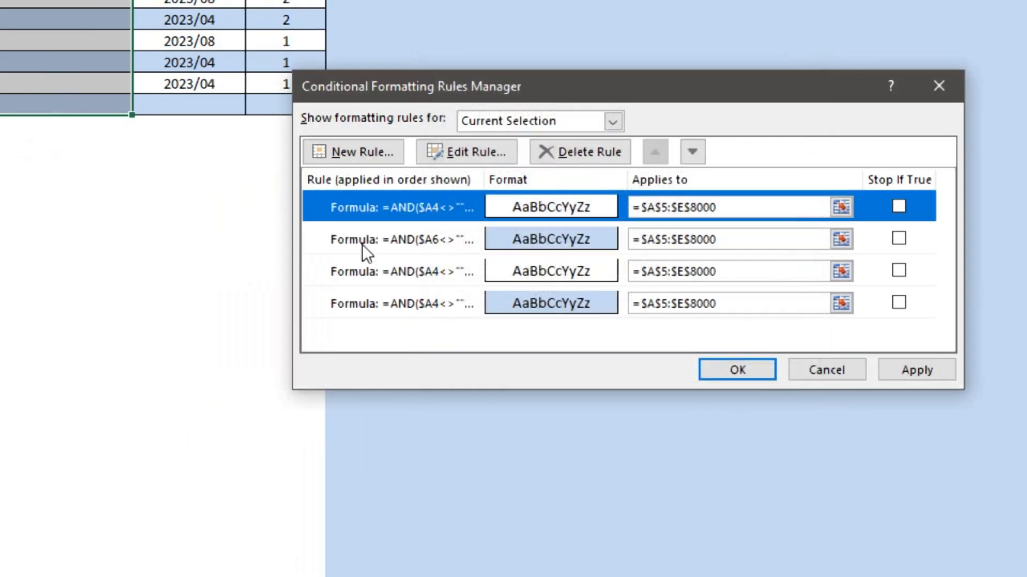
Change the second rule's $A6 to $A4 and apply both rules to the Stock Out table.
left_click(405, 238)
left_click(452, 156)
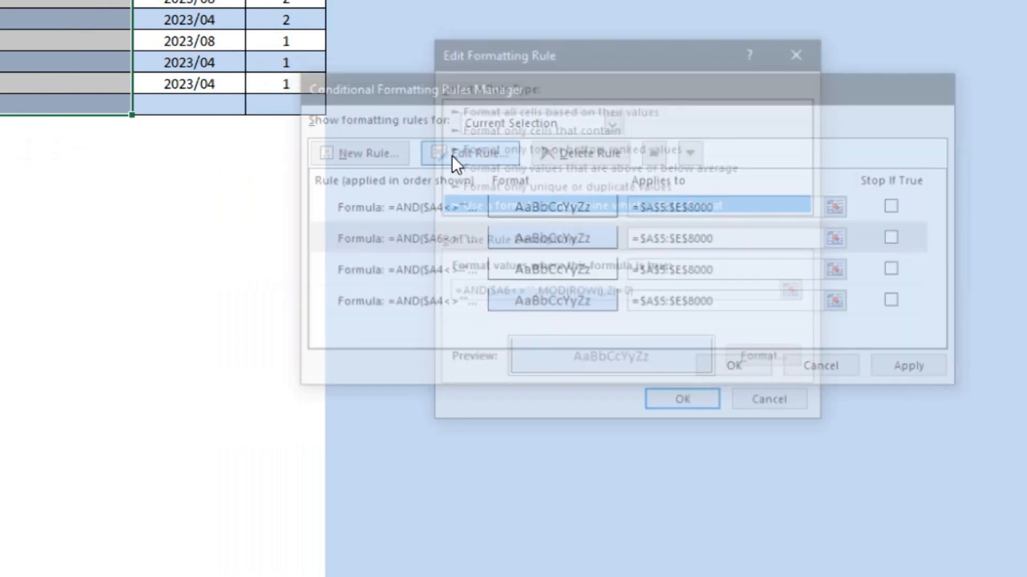
left_click(504, 293)
key("BackSpace")
type("4")
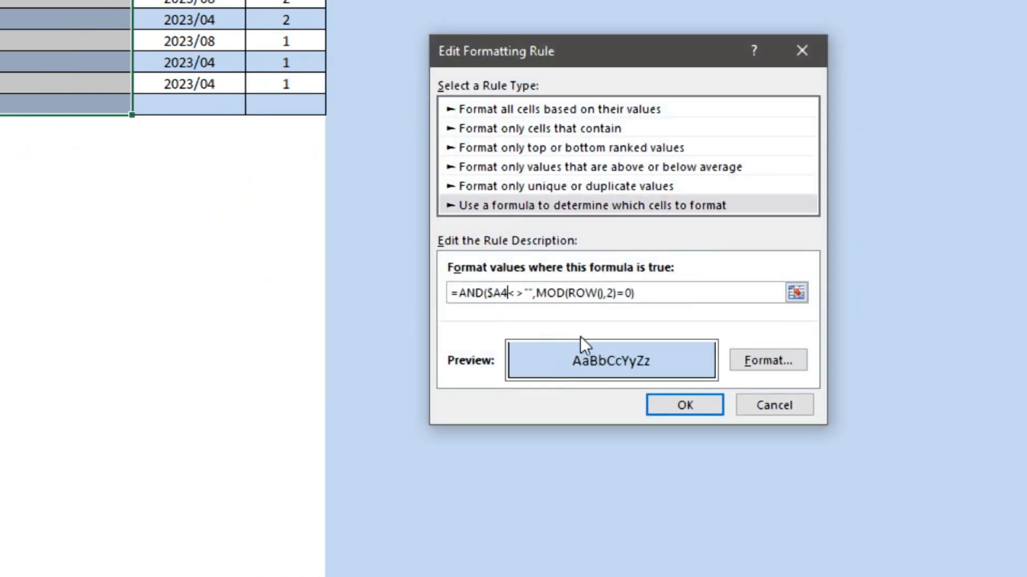
left_click(683, 408)
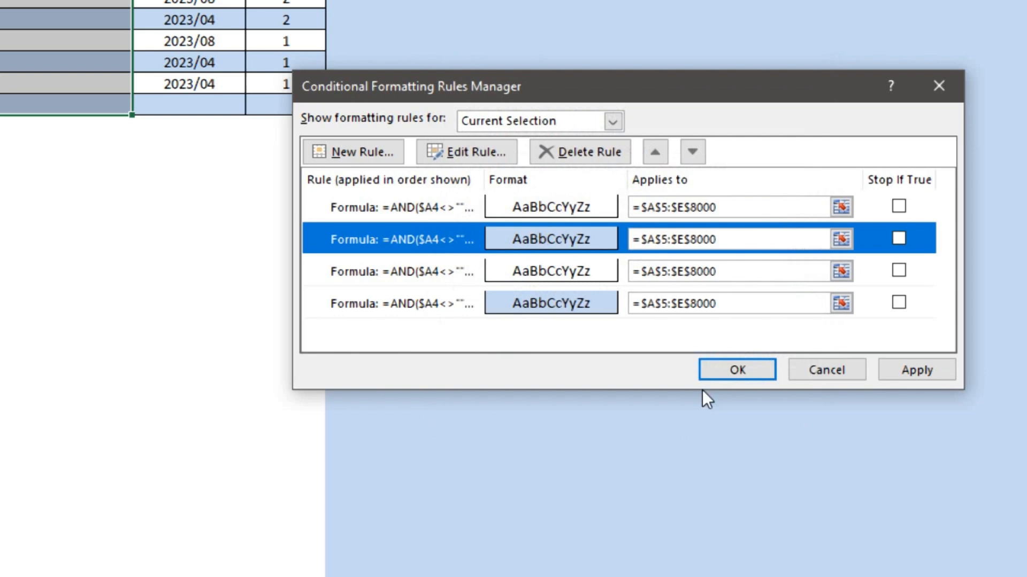
left_click(939, 370)
left_click(742, 371)
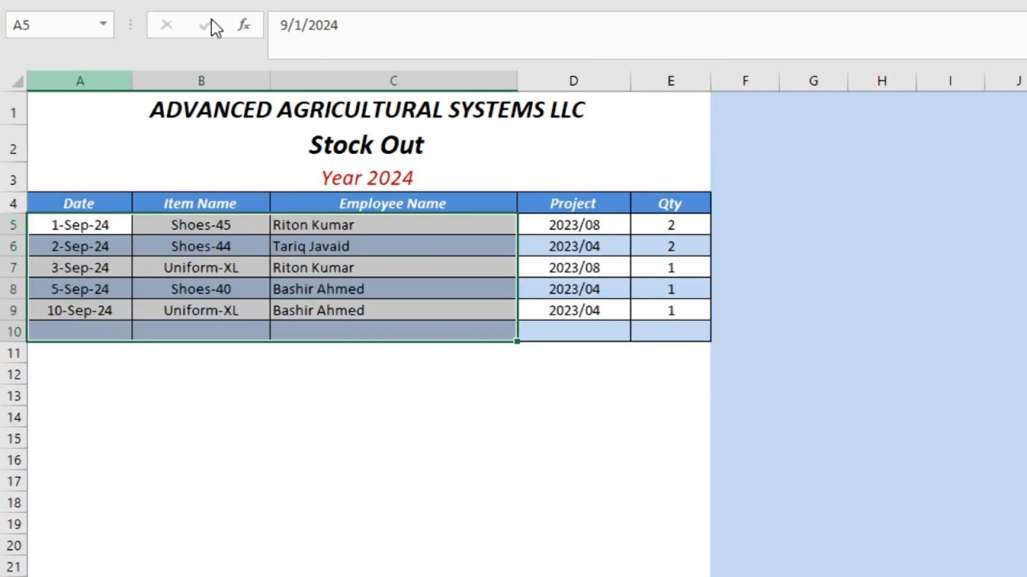
left_click(303, 378)
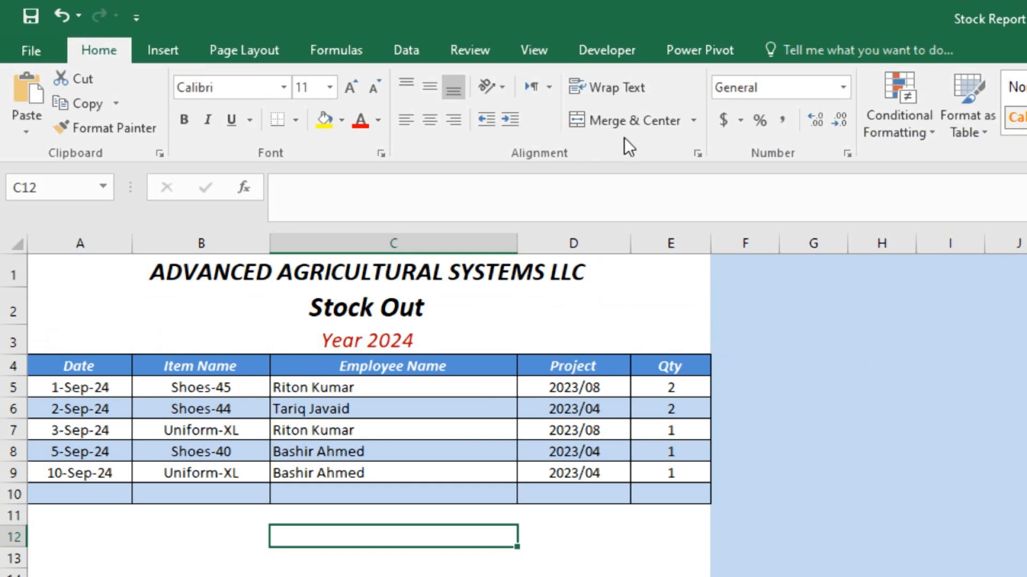
left_click(72, 365)
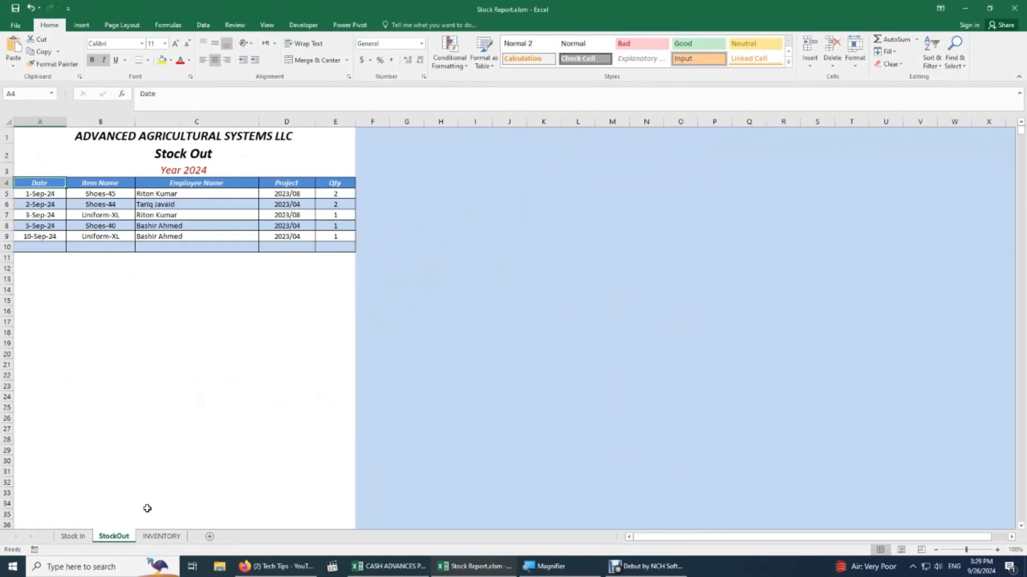
Centre the quantity figures in C5:F38 on the INVENTORY sheet.
left_click(161, 536)
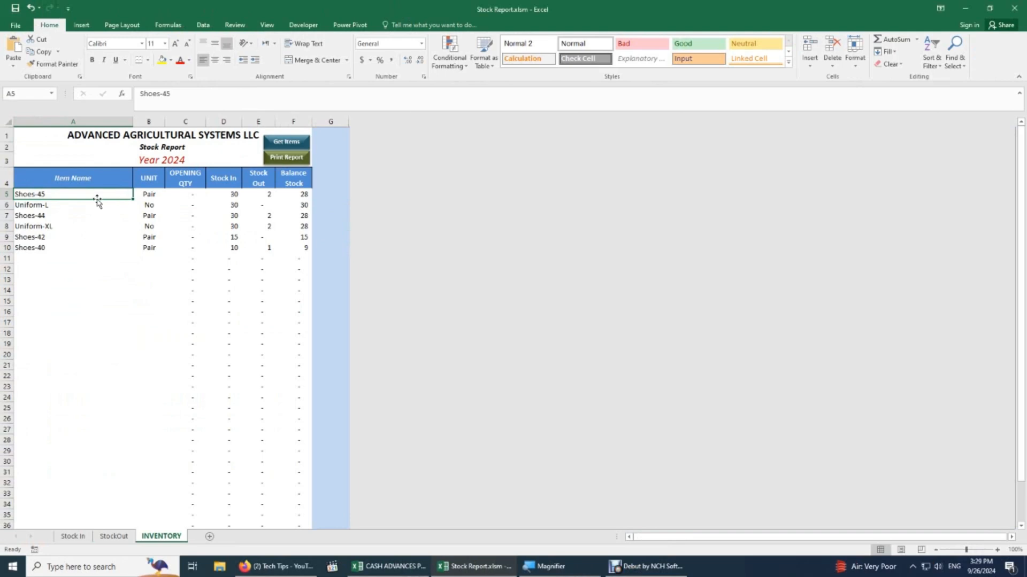
left_click_drag(47, 194, 273, 453)
left_click_drag(185, 194, 286, 499)
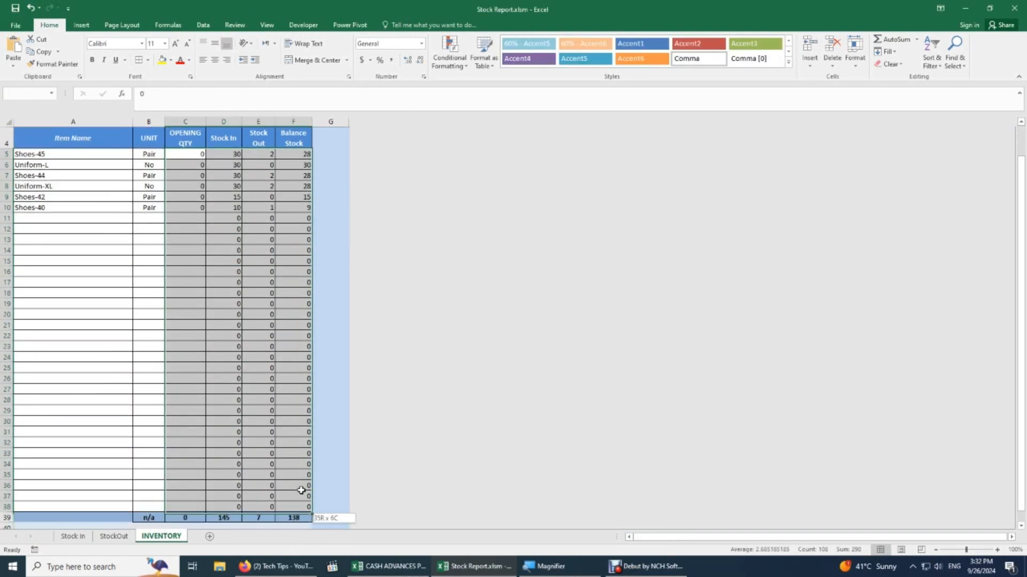
left_click_drag(301, 491, 300, 504)
left_click(215, 60)
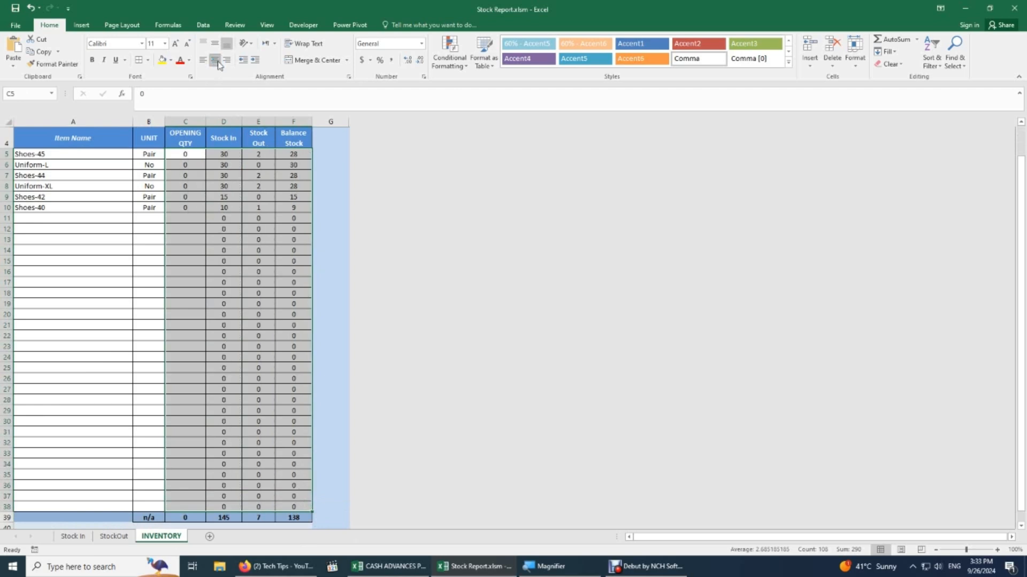
left_click(214, 164)
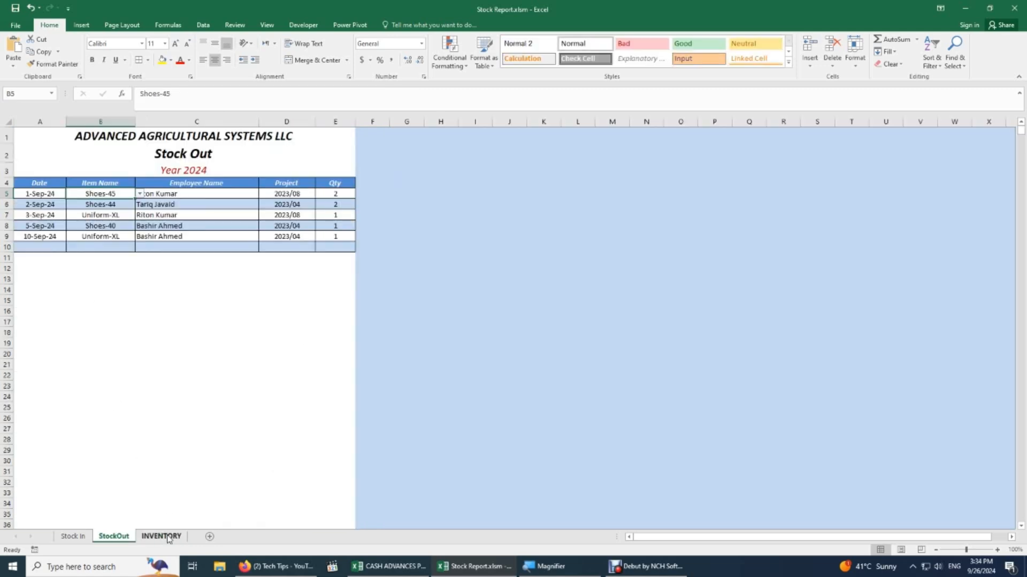
left_click(163, 536)
left_click_drag(59, 195, 62, 291)
Open the Visual Basic editor from the Developer tab to view Module1, without inserting a new module.
left_click(304, 26)
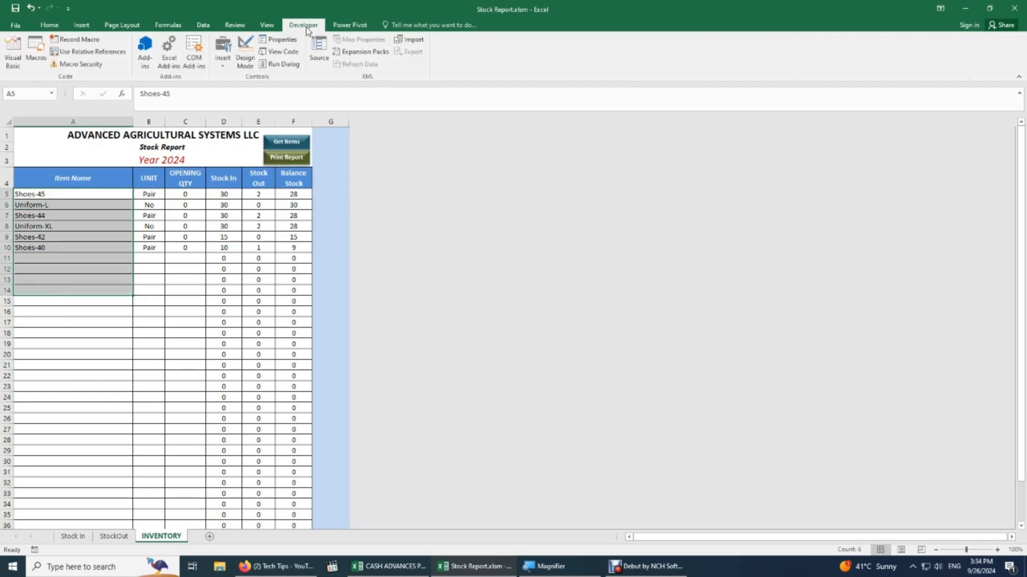
left_click(13, 51)
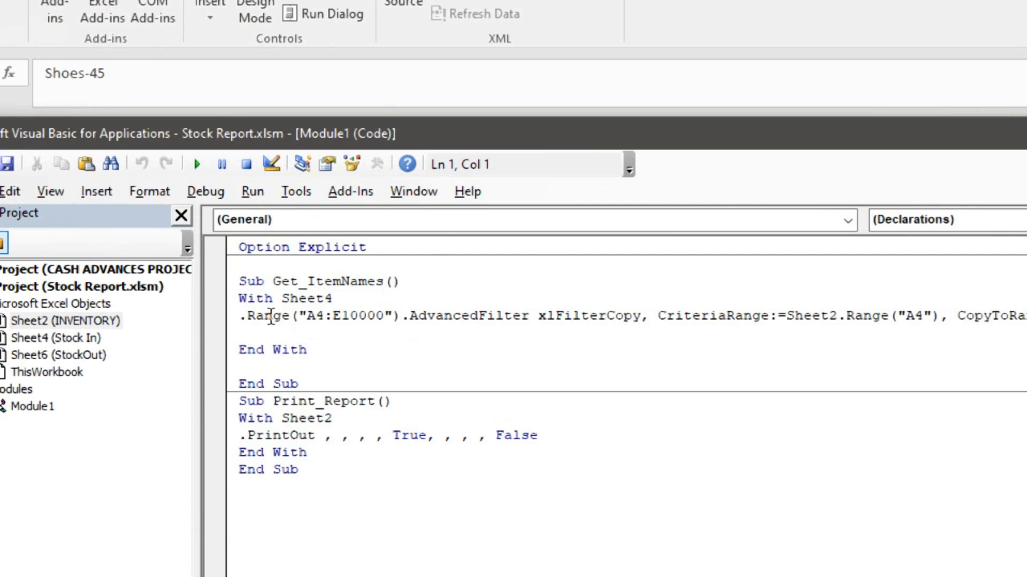
left_click(96, 192)
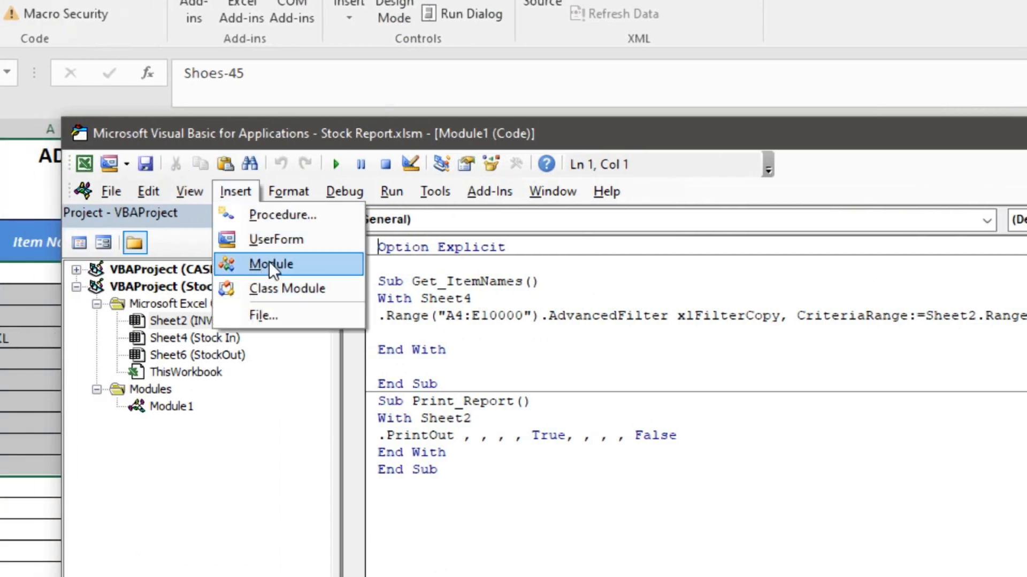
left_click(197, 481)
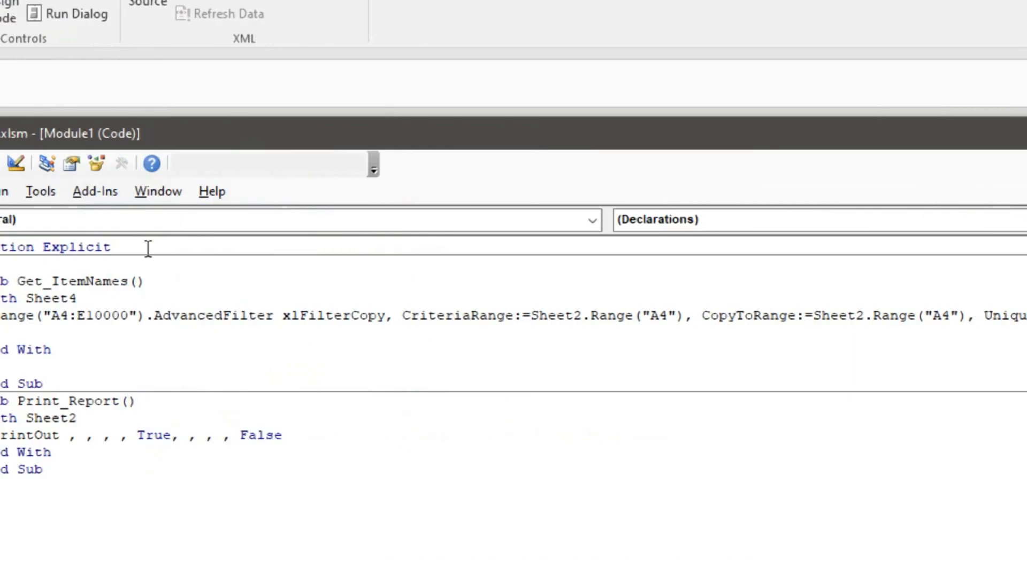
Review the Get_ItemNames macro, highlighting its Sheet4 source range A4:E10000.
left_click_drag(155, 298, 60, 281)
left_click_drag(129, 350, 60, 351)
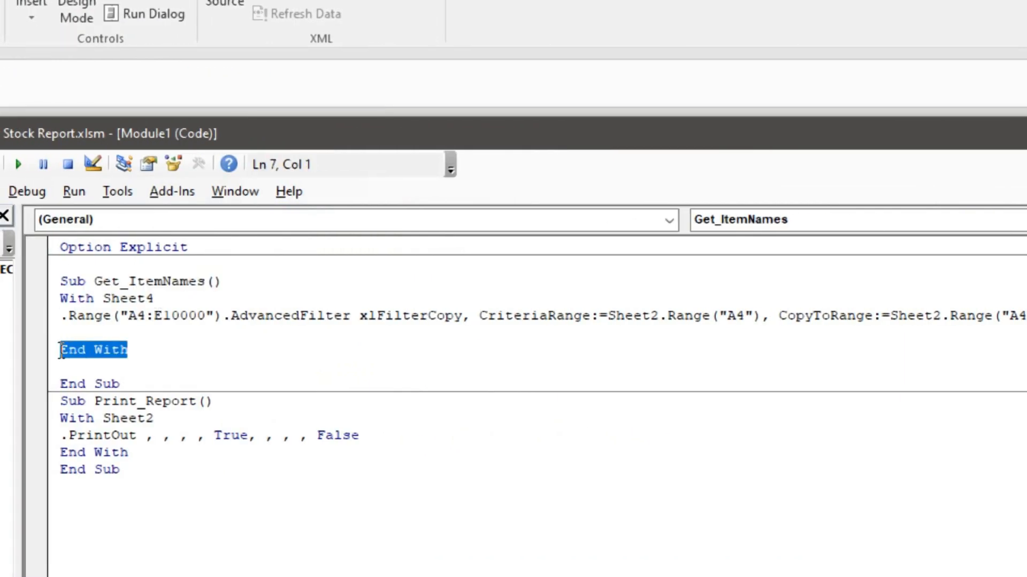
left_click(85, 313)
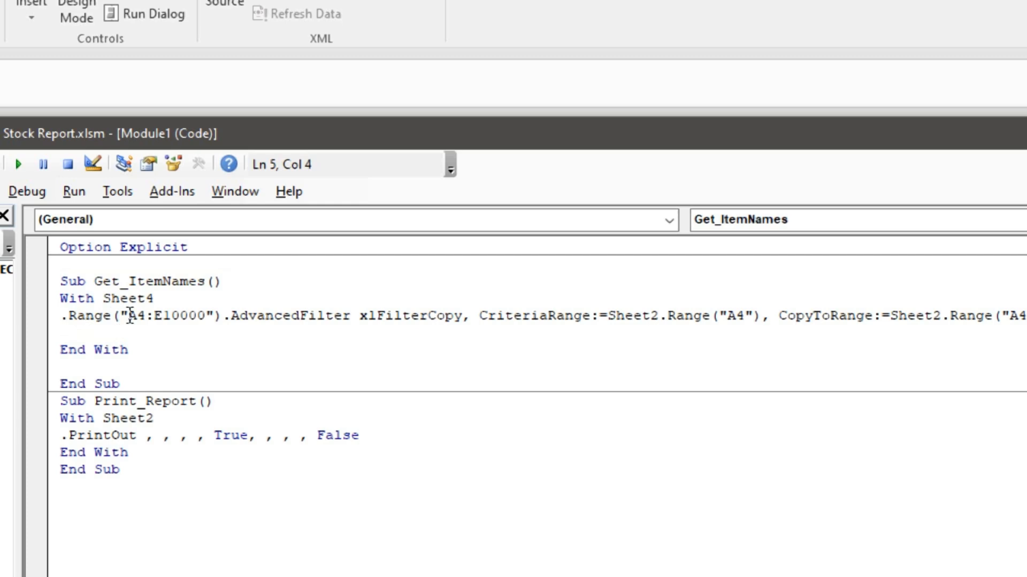
left_click_drag(127, 315, 212, 312)
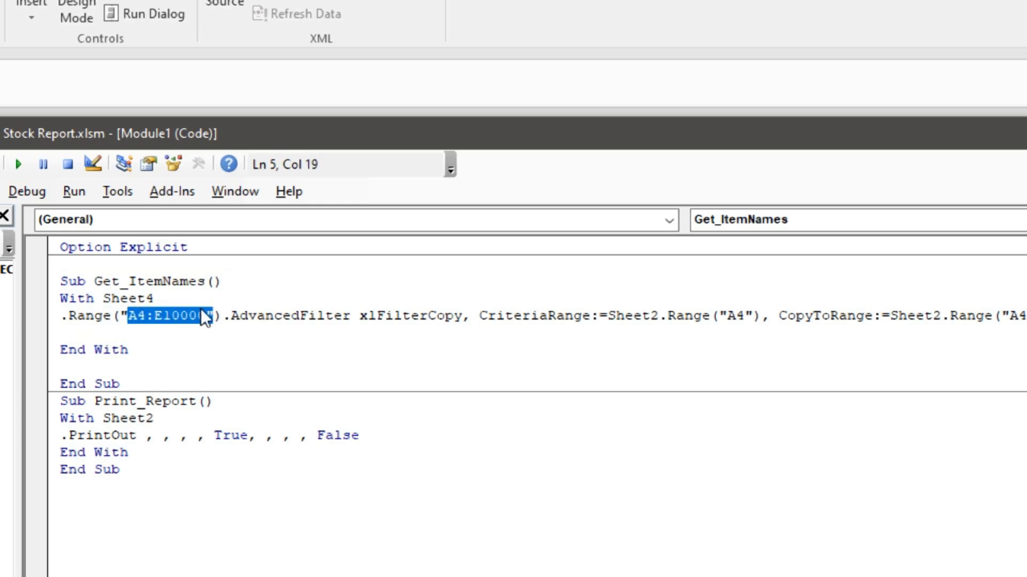
Check the Date header A4 on the Stock In sheet, then return to the macro code with Alt+F11.
left_click_drag(288, 121, 314, 353)
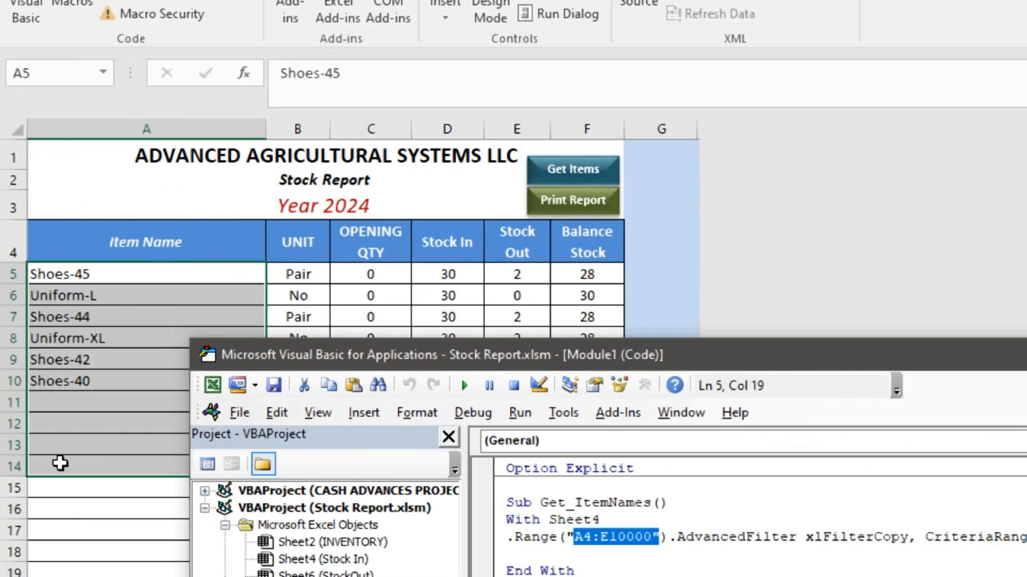
left_click(97, 531)
left_click(100, 530)
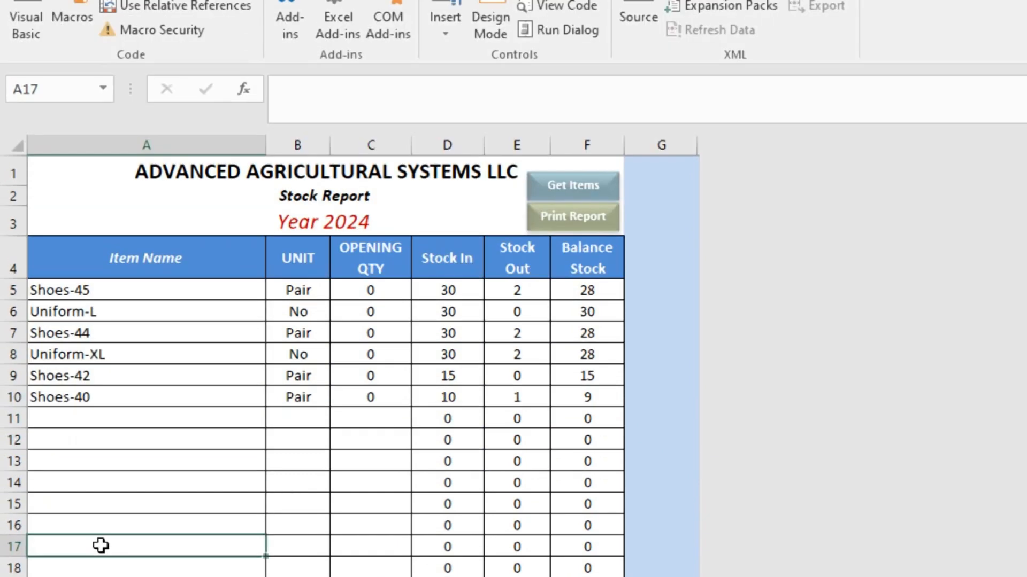
key("ctrl+Page_Up")
key("ctrl+Page_Up")
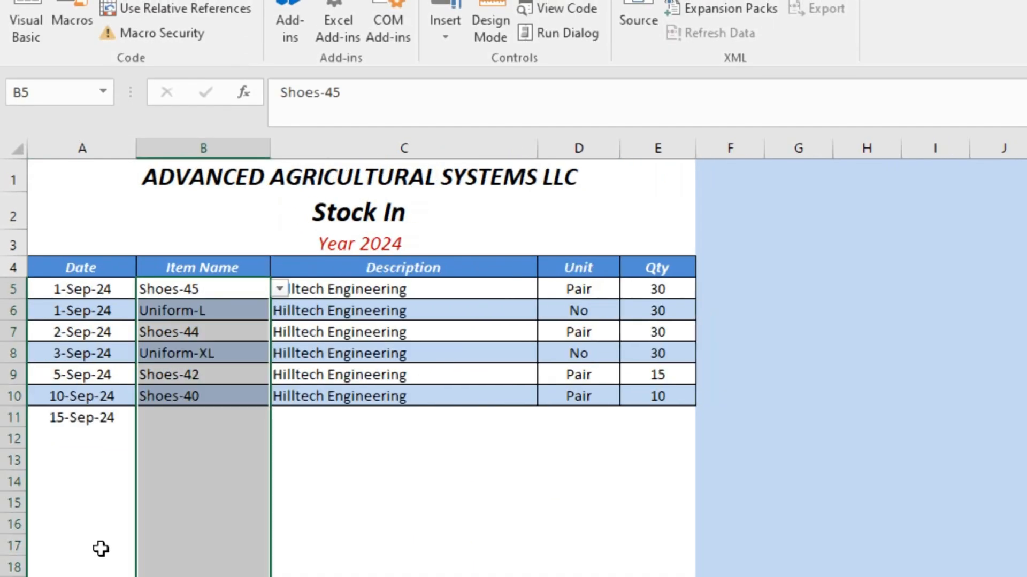
left_click(51, 266)
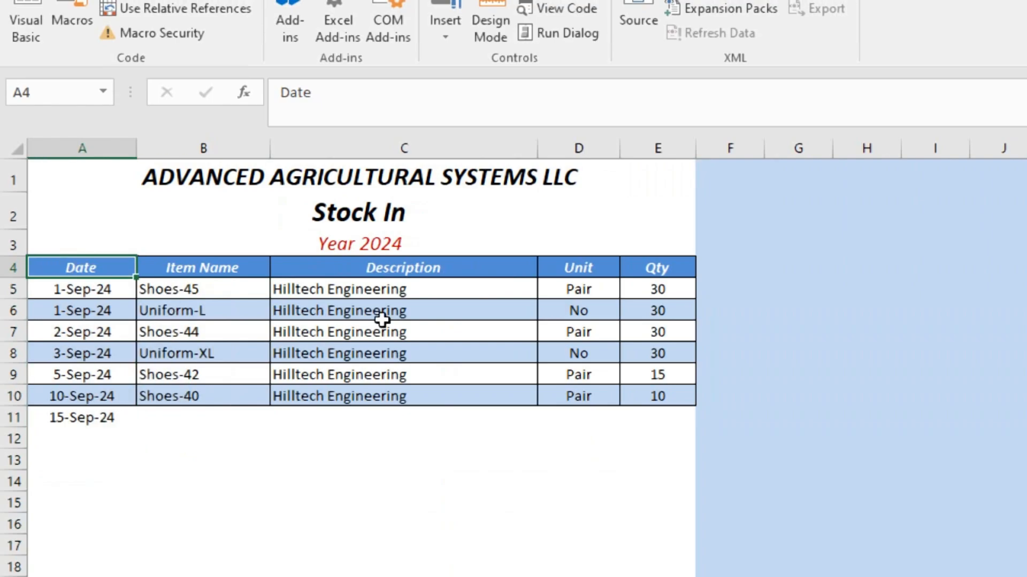
key("alt+F11")
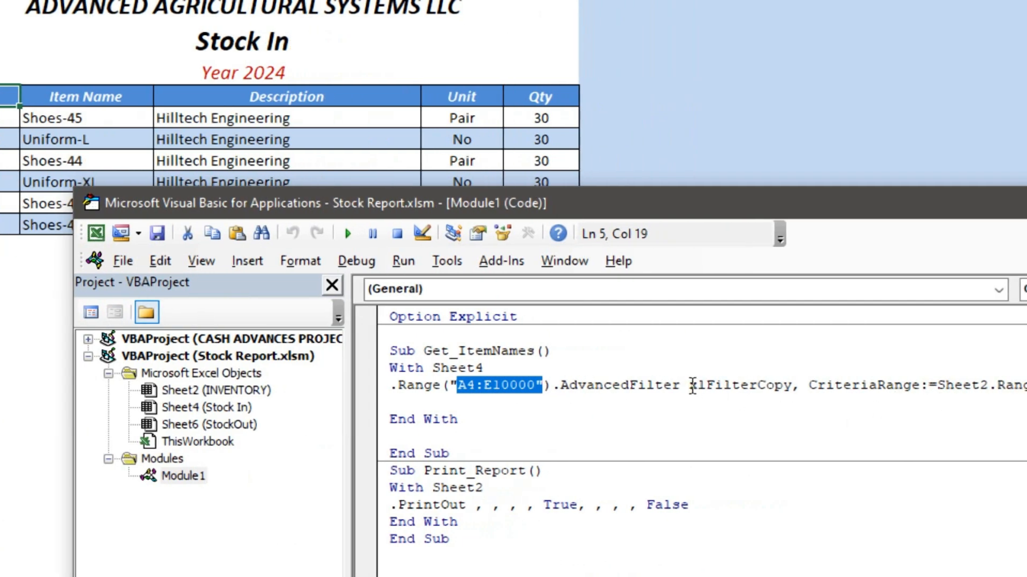
Review the xlFilterCopy and CriteriaRange arguments and confirm INVENTORY cell A4 is named Criteria.
left_click_drag(689, 386, 800, 386)
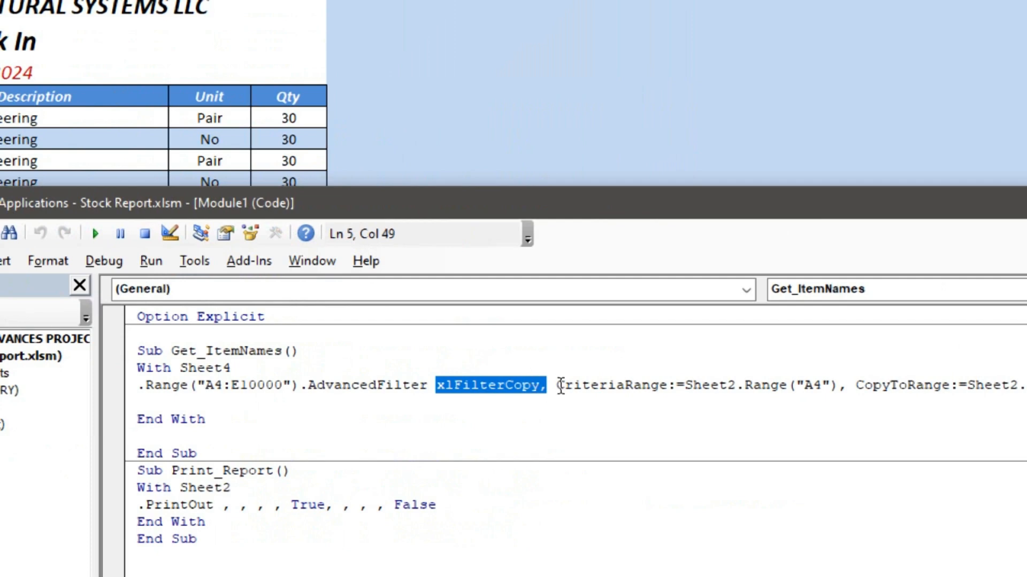
left_click_drag(559, 385, 654, 385)
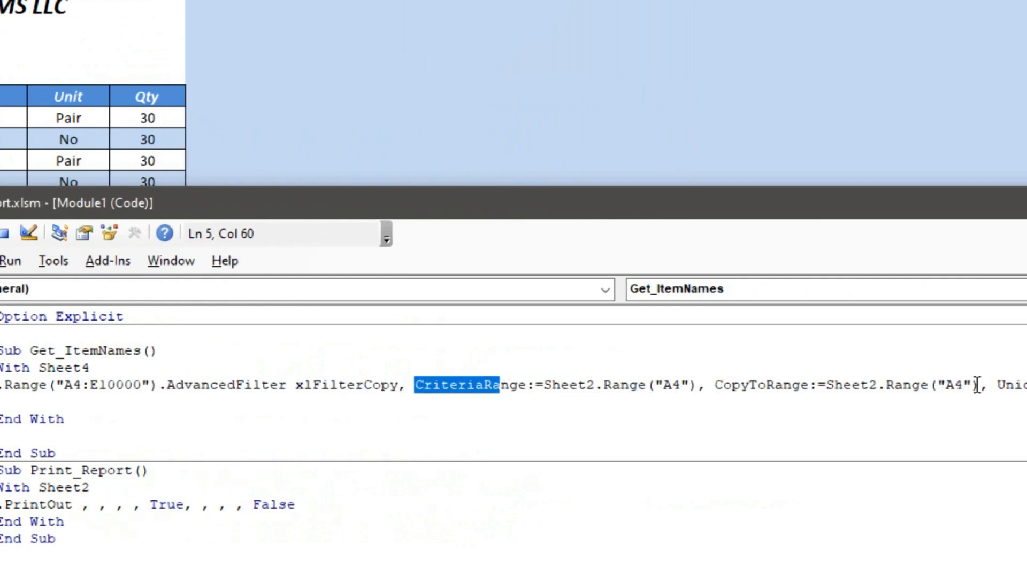
left_click_drag(661, 385, 679, 385)
left_click(264, 107)
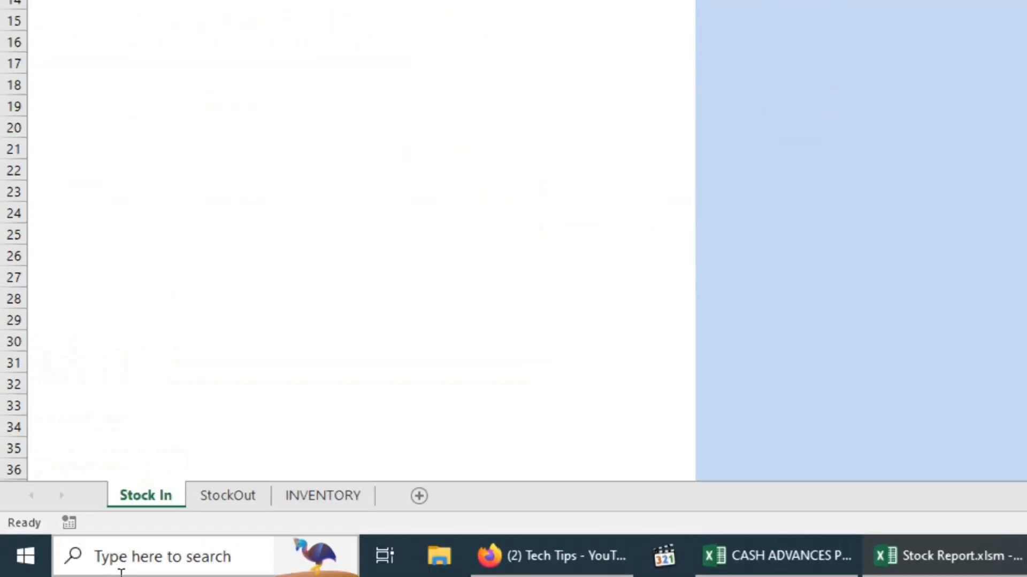
left_click(355, 498)
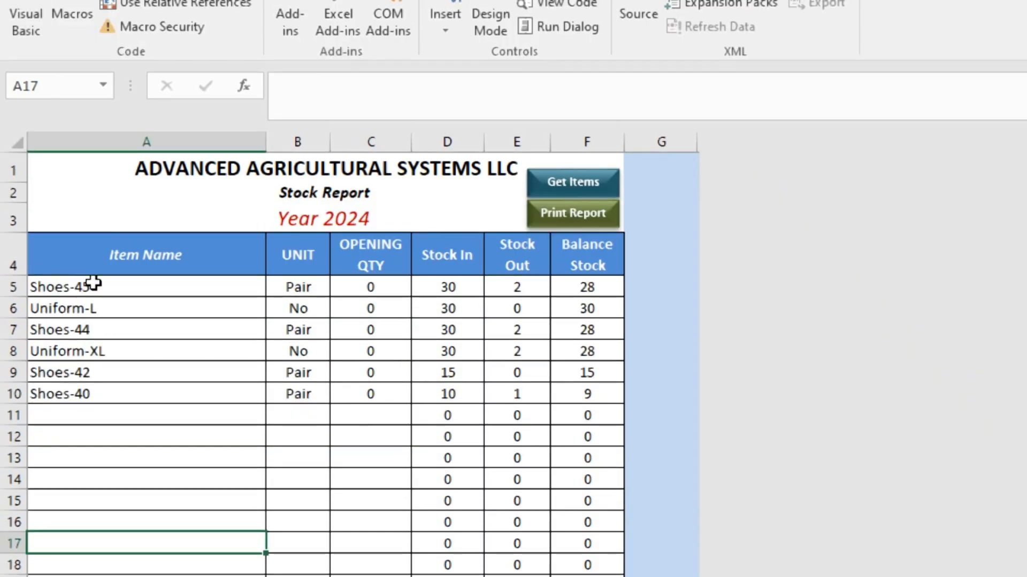
left_click(105, 254)
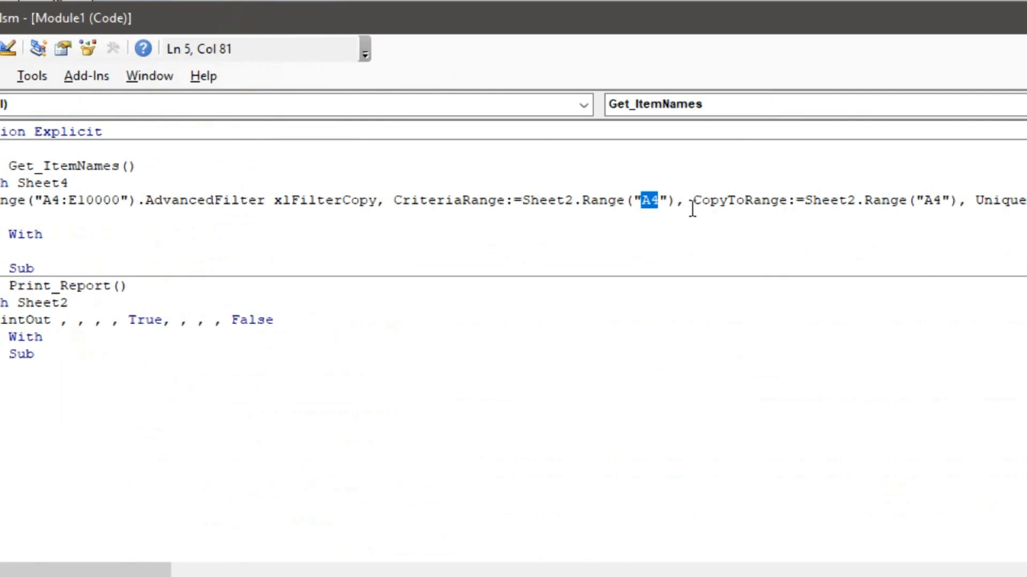
Review the CopyToRange Sheet2 A4 and Unique arguments of the AdvancedFilter call.
left_click_drag(692, 208, 783, 201)
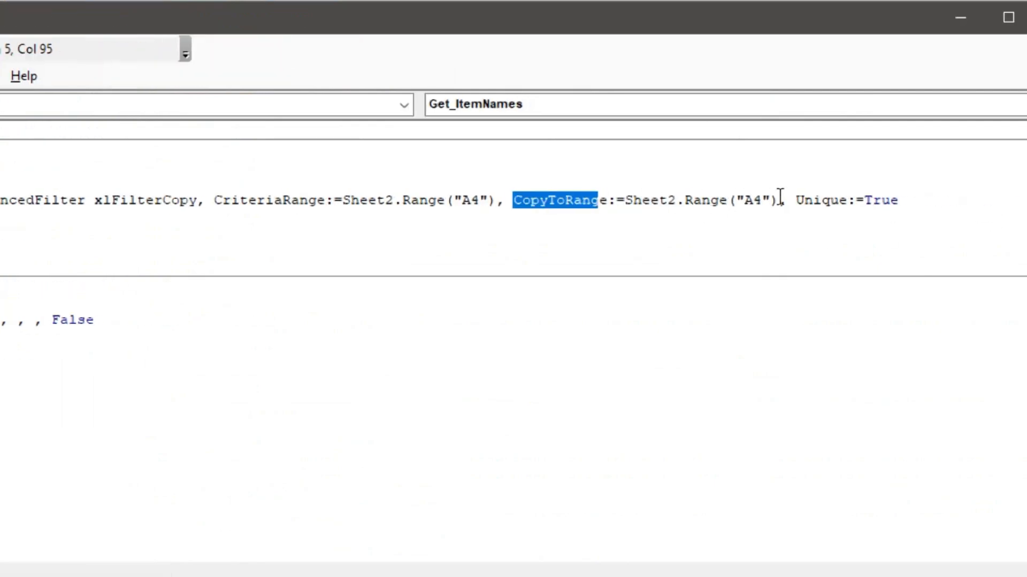
left_click_drag(795, 202, 905, 201)
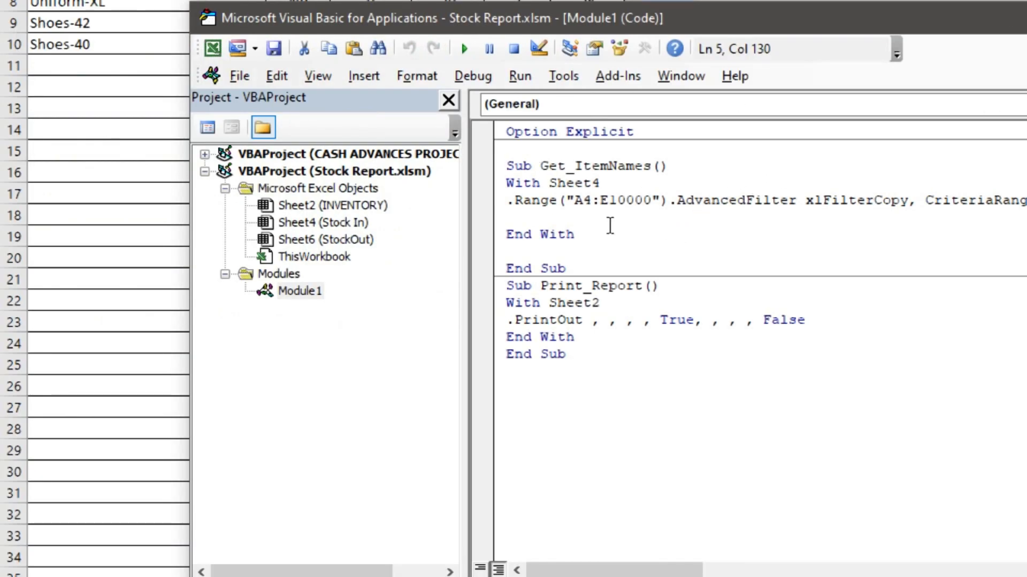
left_click(547, 218)
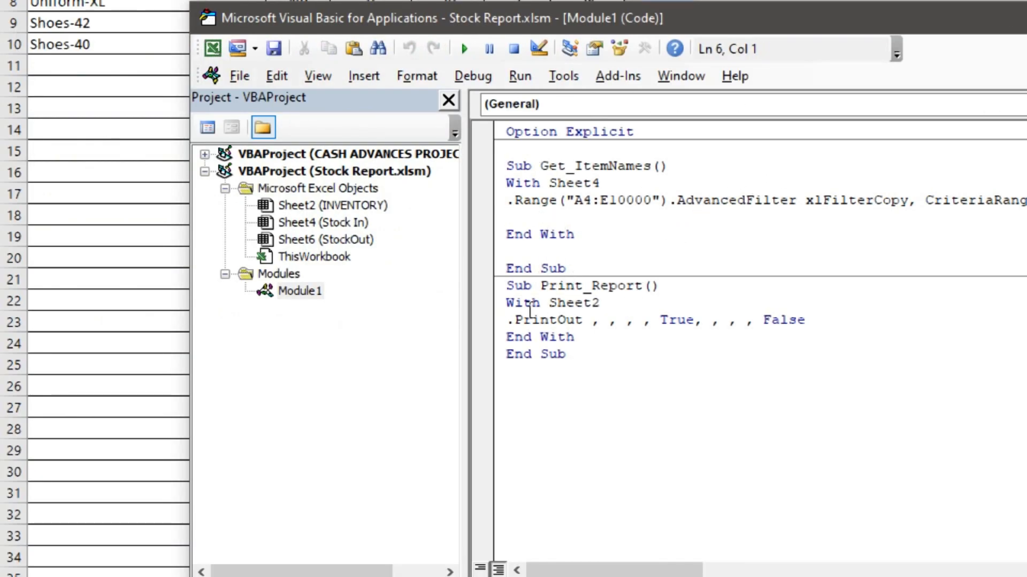
left_click_drag(513, 303, 624, 297)
left_click_drag(507, 337, 556, 337)
left_click(518, 323)
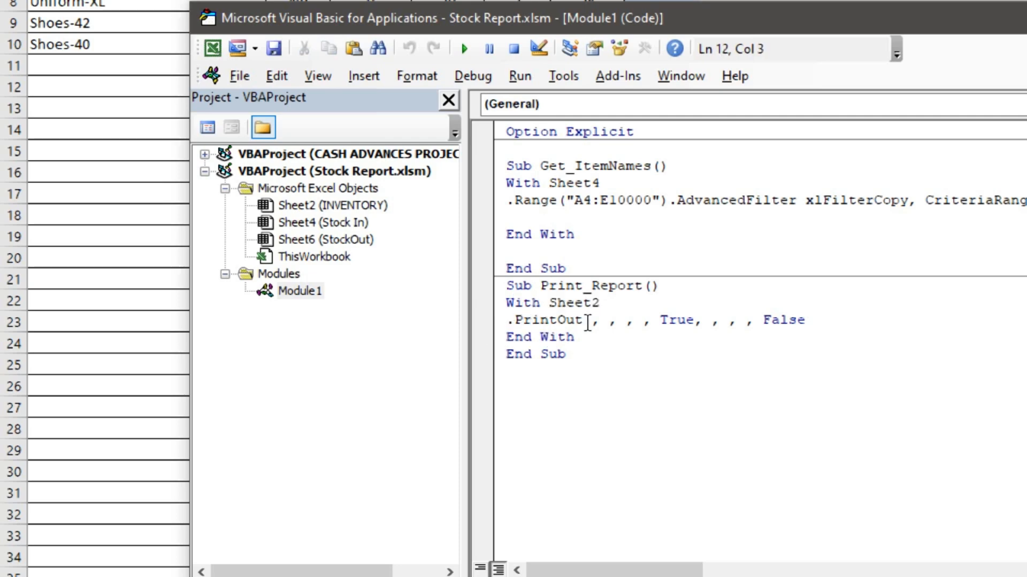
left_click(588, 322)
left_click(609, 323)
left_click(635, 322)
left_click_drag(658, 321, 693, 318)
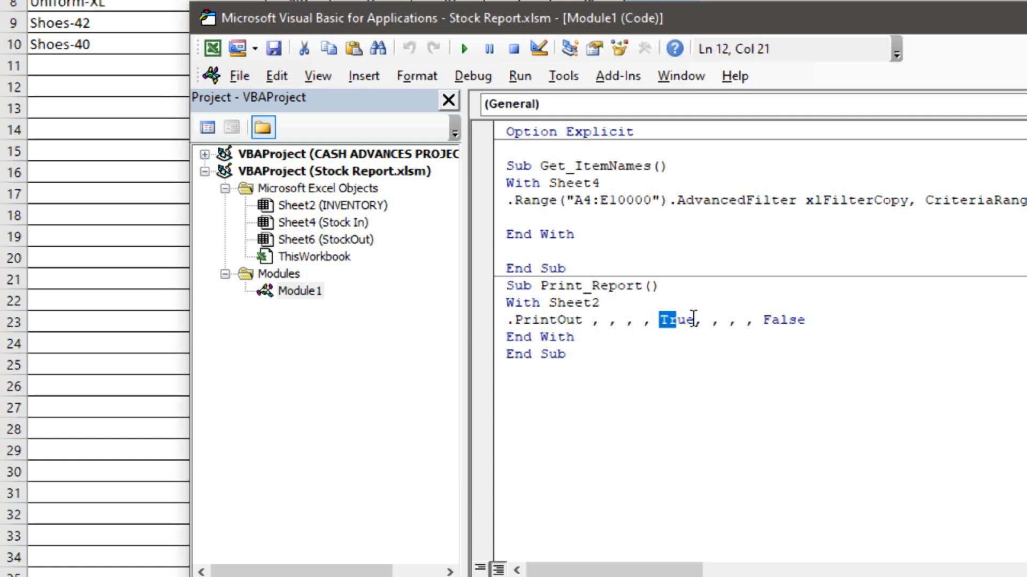
left_click(695, 321)
left_click(712, 321)
left_click(737, 321)
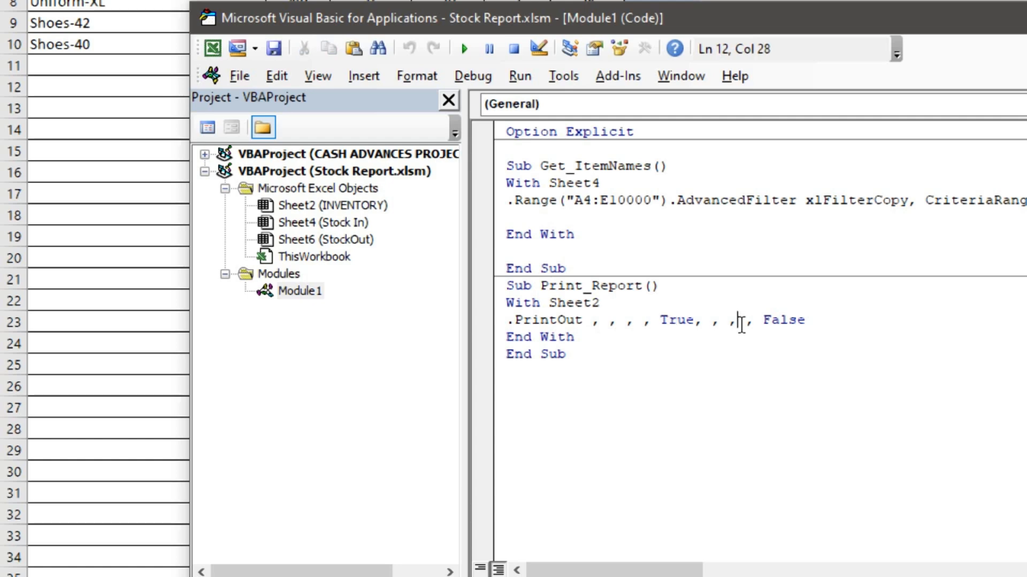
left_click_drag(762, 322, 817, 321)
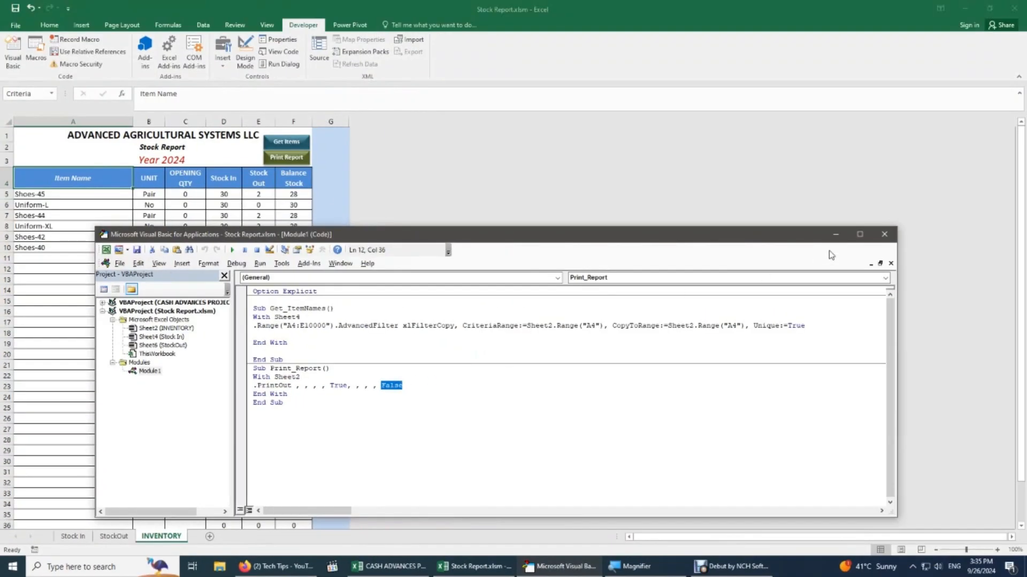
Close the VBA editor and select the Shoes-45 Unit cell on the INVENTORY sheet.
left_click(883, 234)
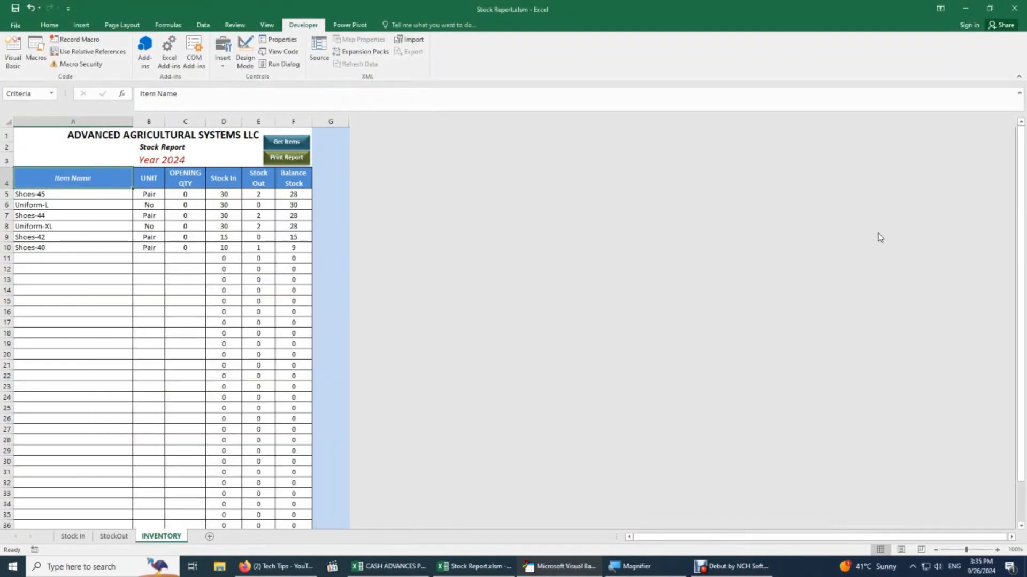
left_click(97, 536)
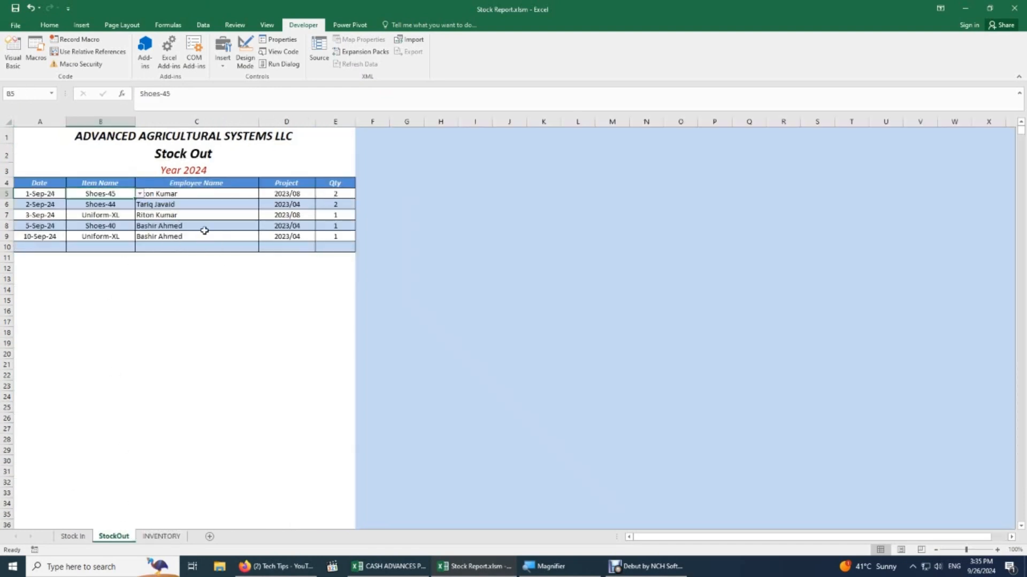
left_click(161, 536)
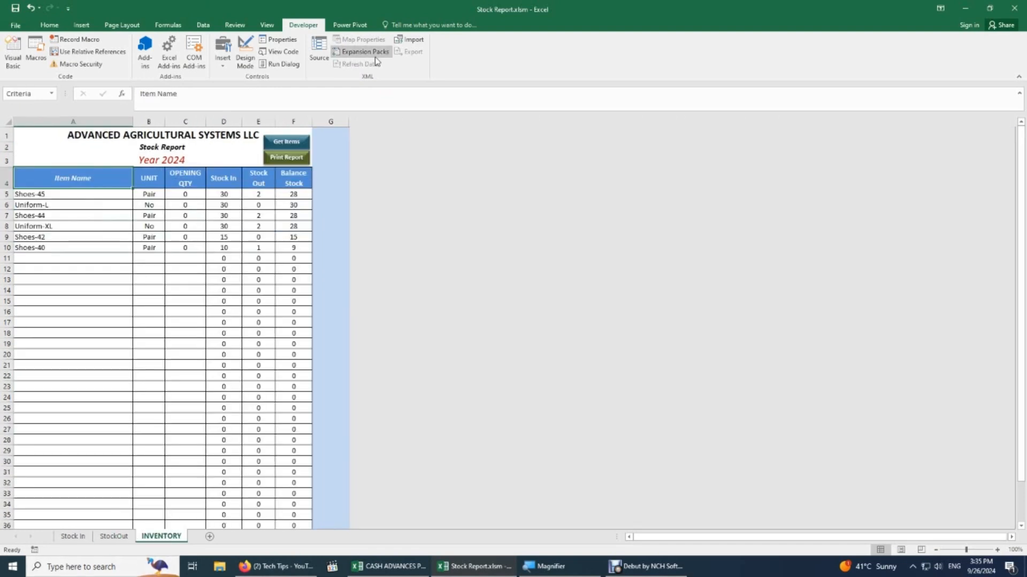
left_click(35, 194)
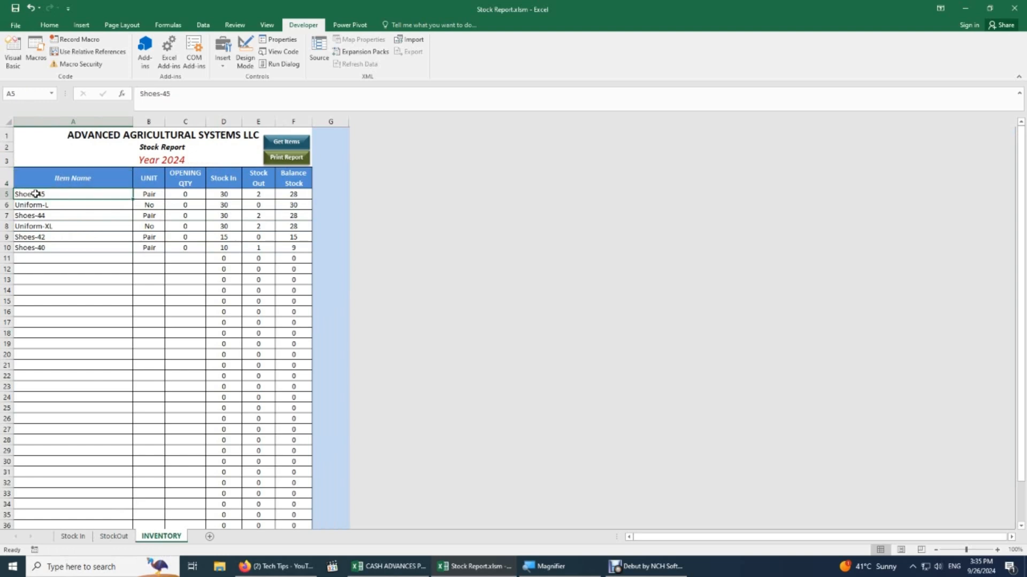
left_click(148, 193)
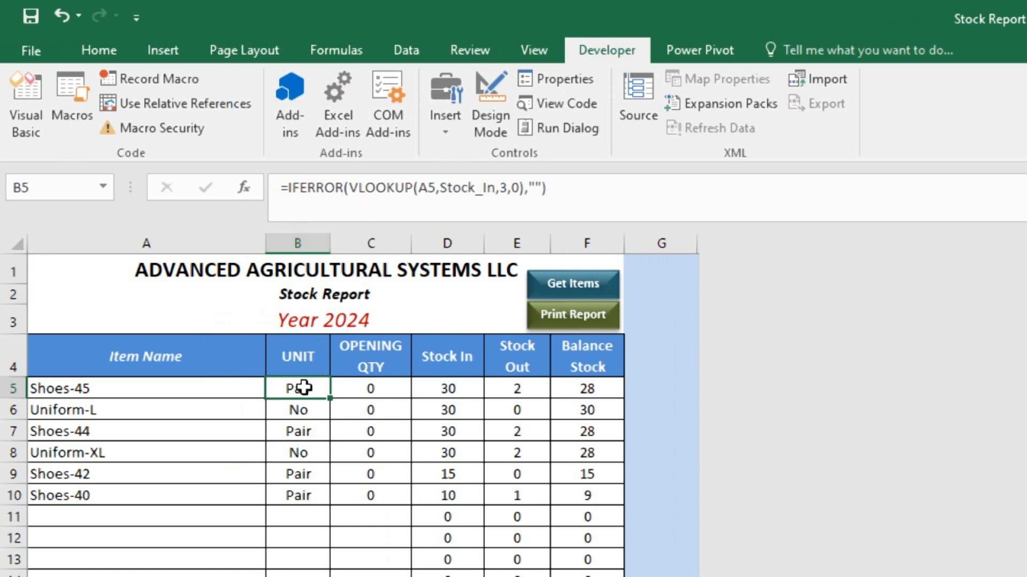
Review the Unit IFERROR/VLOOKUP formula on Stock_In, column 3, exact match 0, blank fallback, unchanged.
left_click(431, 188)
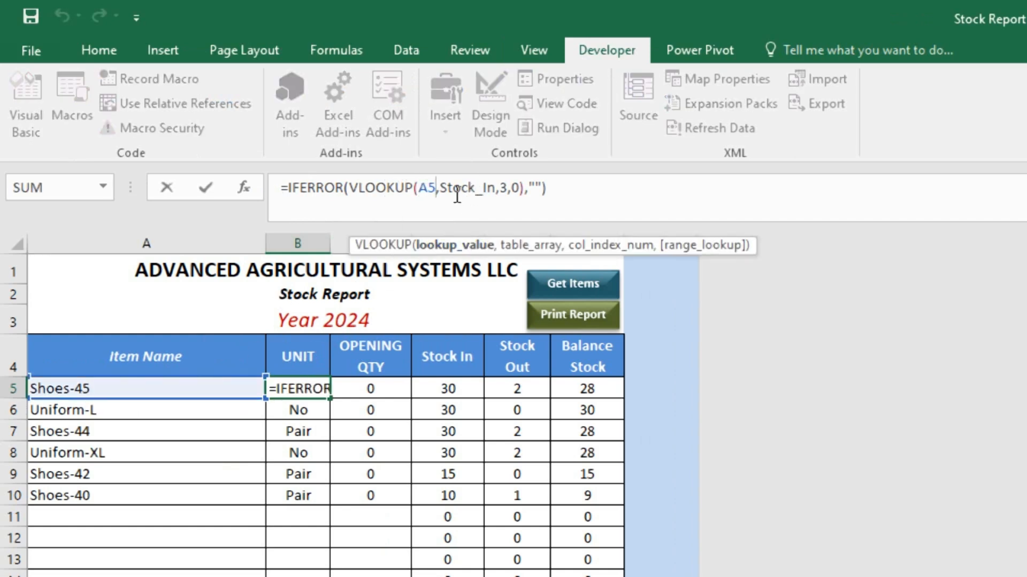
left_click_drag(440, 188, 497, 191)
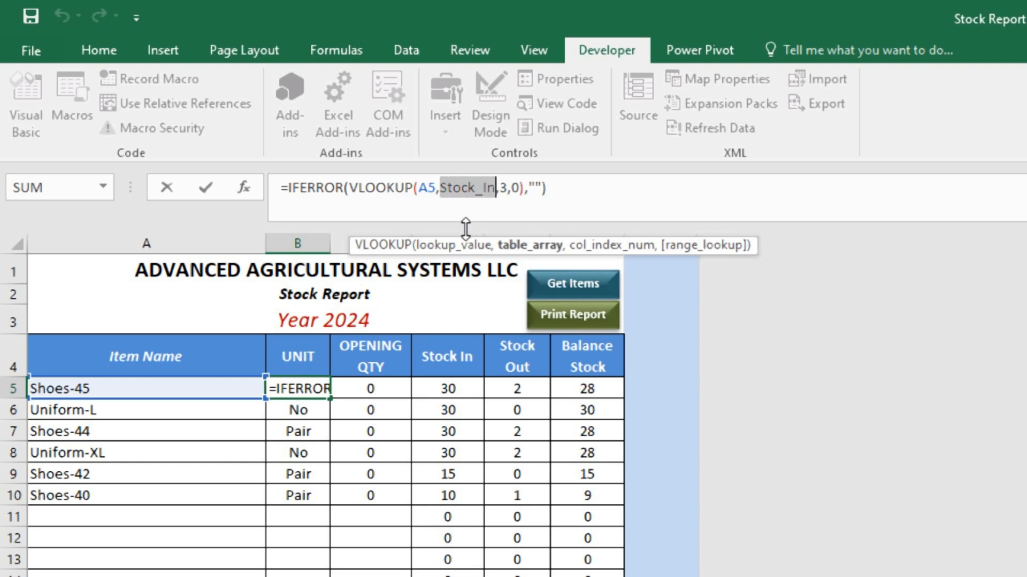
left_click(501, 193)
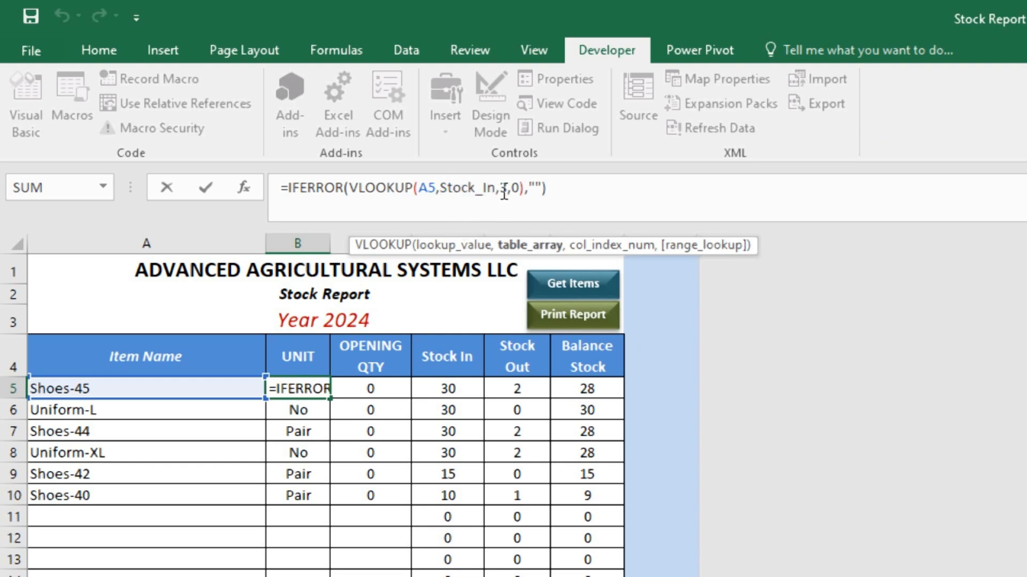
left_click_drag(504, 194, 507, 192)
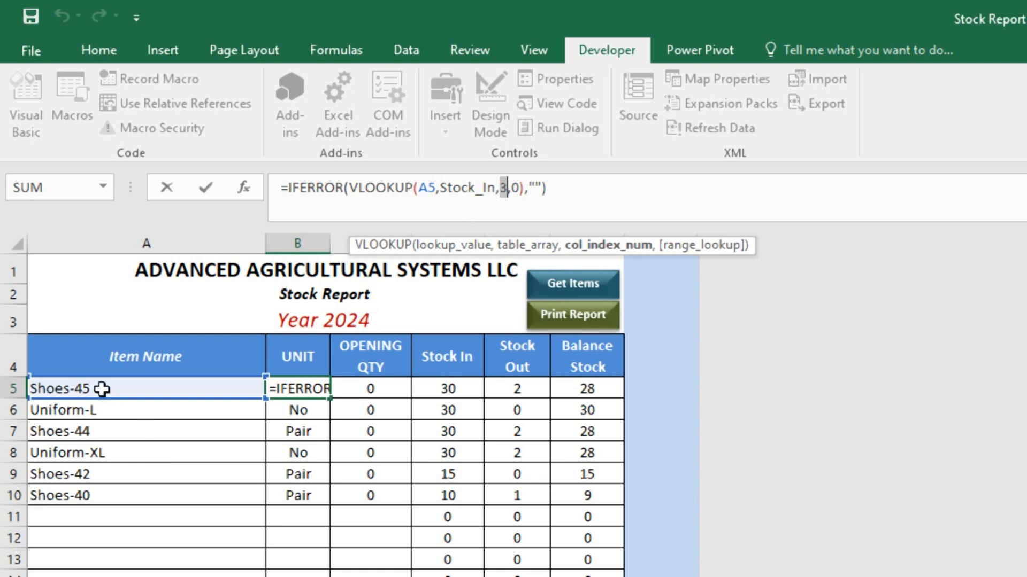
left_click(514, 189)
left_click(512, 189)
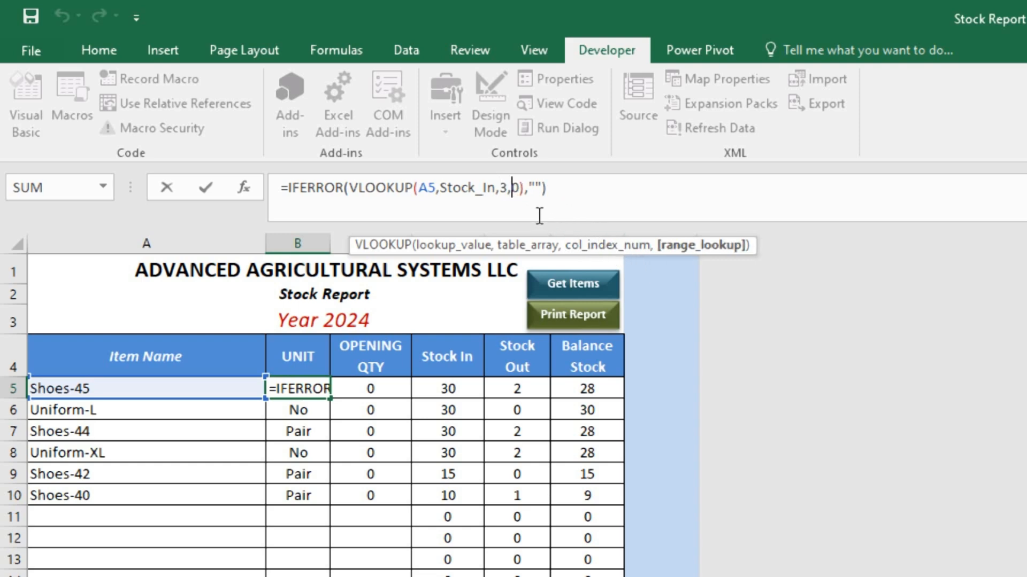
left_click(528, 185)
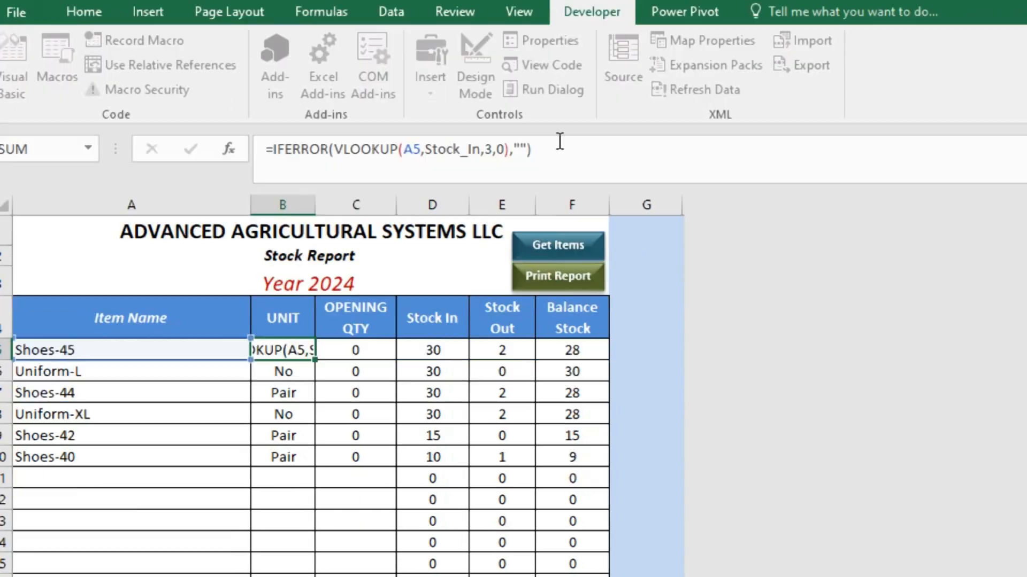
key("Return")
key("Up")
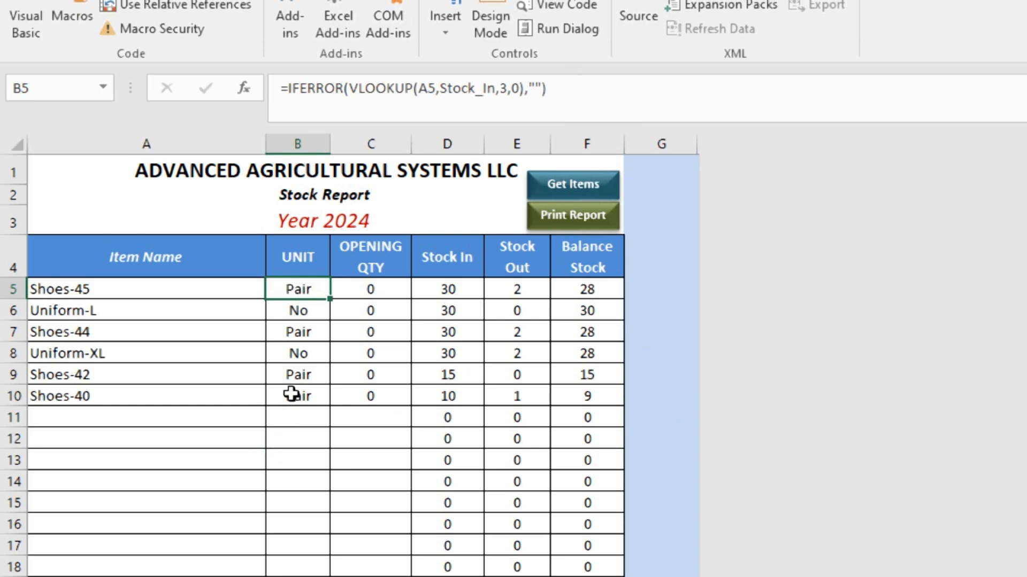
left_click(299, 312)
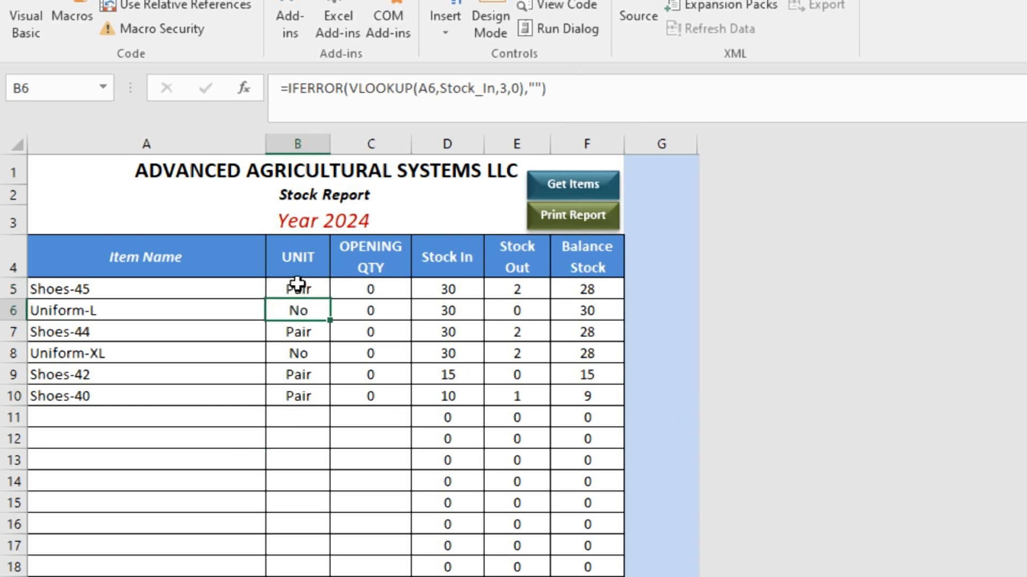
left_click(298, 283)
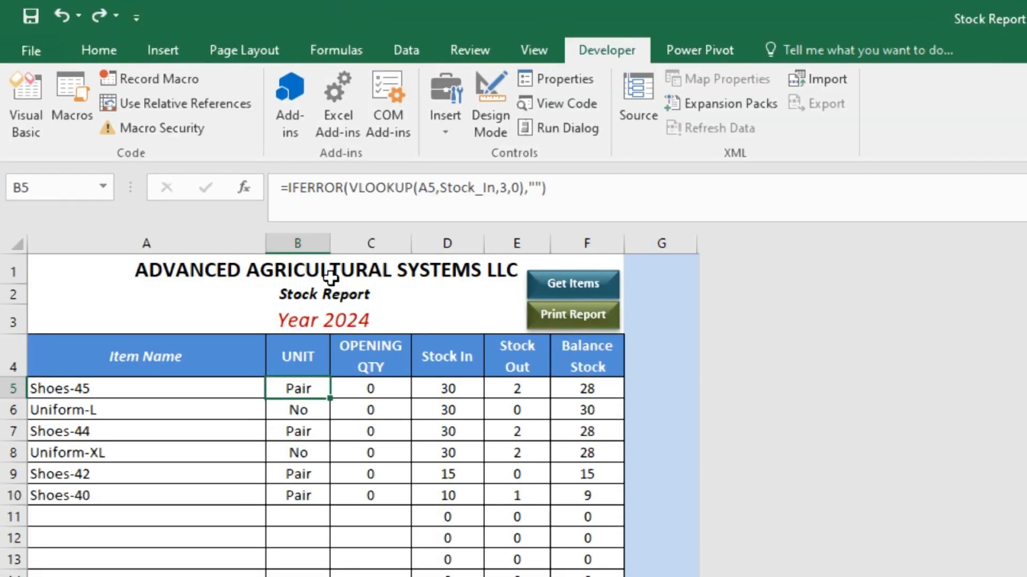
Apply the General number format to the Unit cells B5:B39.
left_click(104, 53)
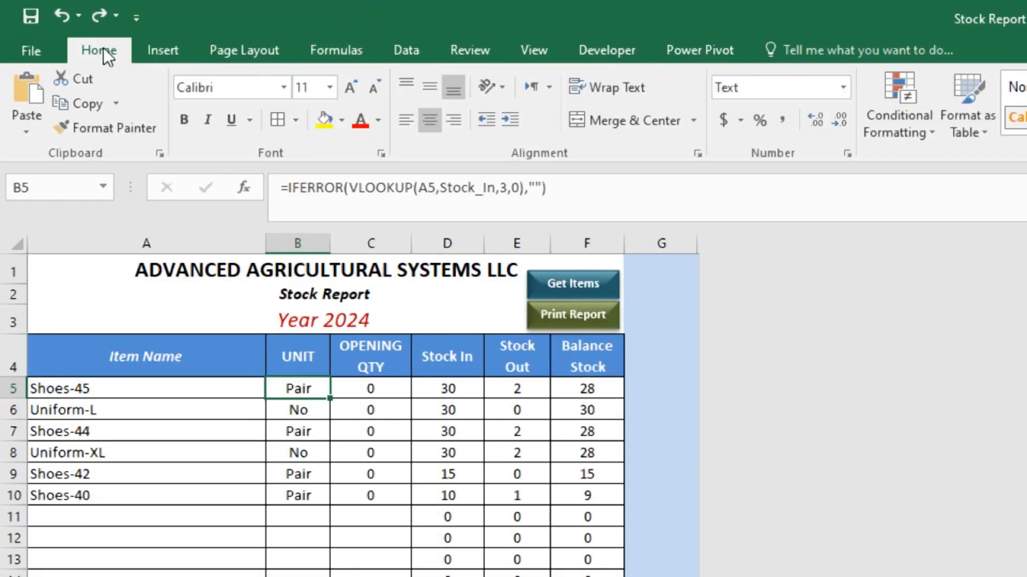
key("Up")
key("Down")
key("ctrl+shift+Down")
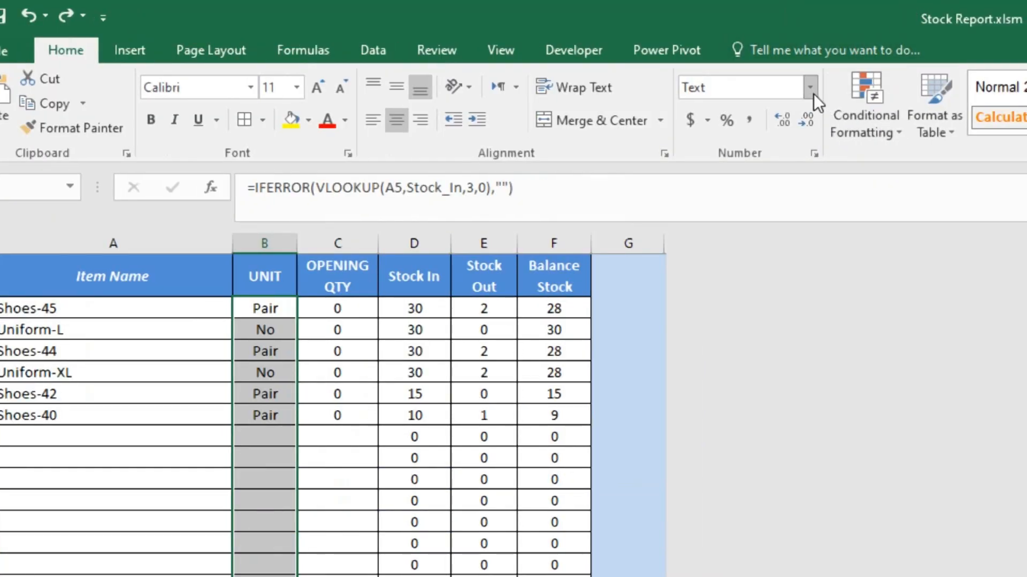
left_click(808, 89)
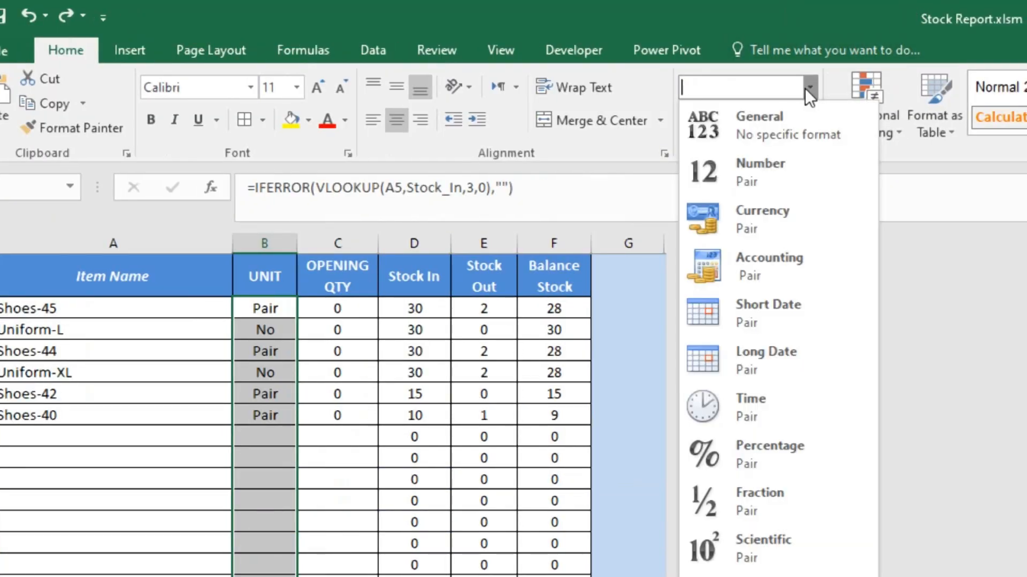
left_click(738, 126)
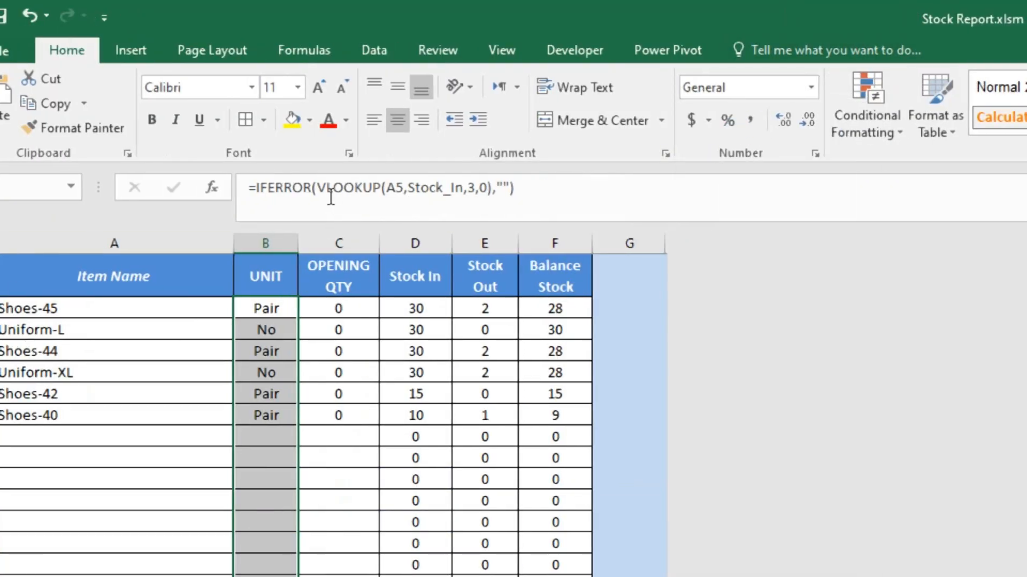
left_click(259, 300)
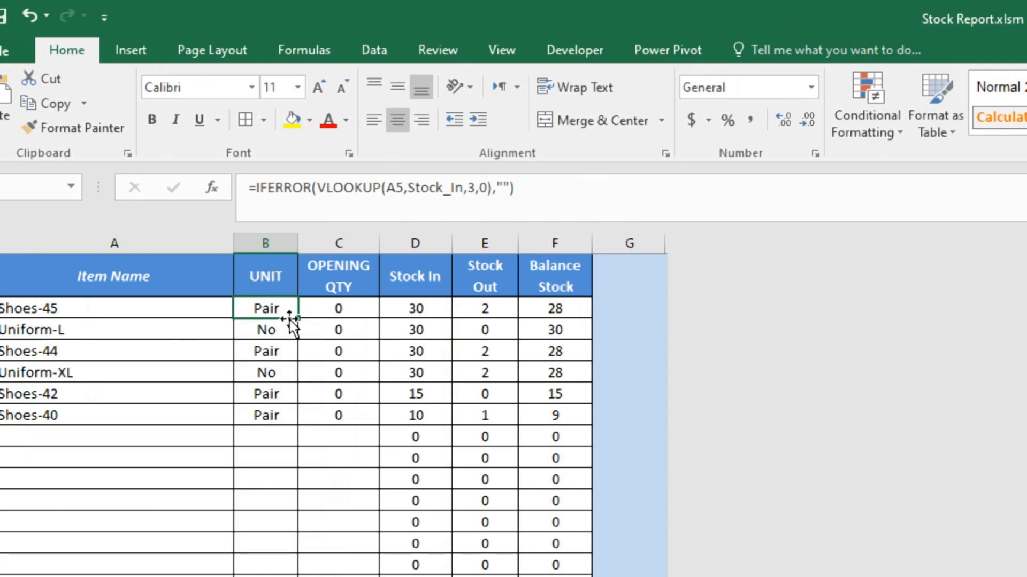
left_click(339, 309)
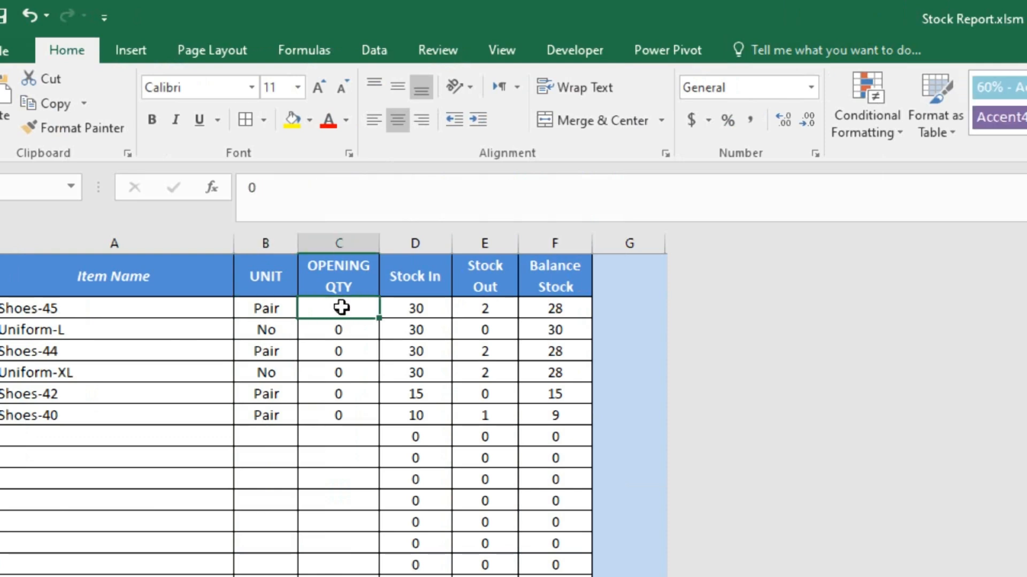
left_click_drag(341, 308, 339, 373)
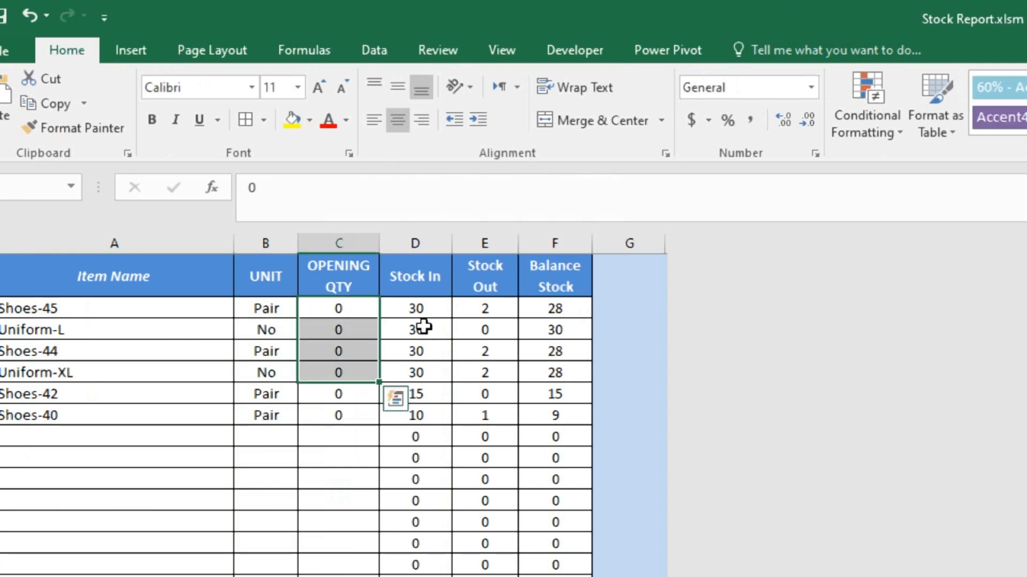
left_click(279, 310)
left_click(401, 307)
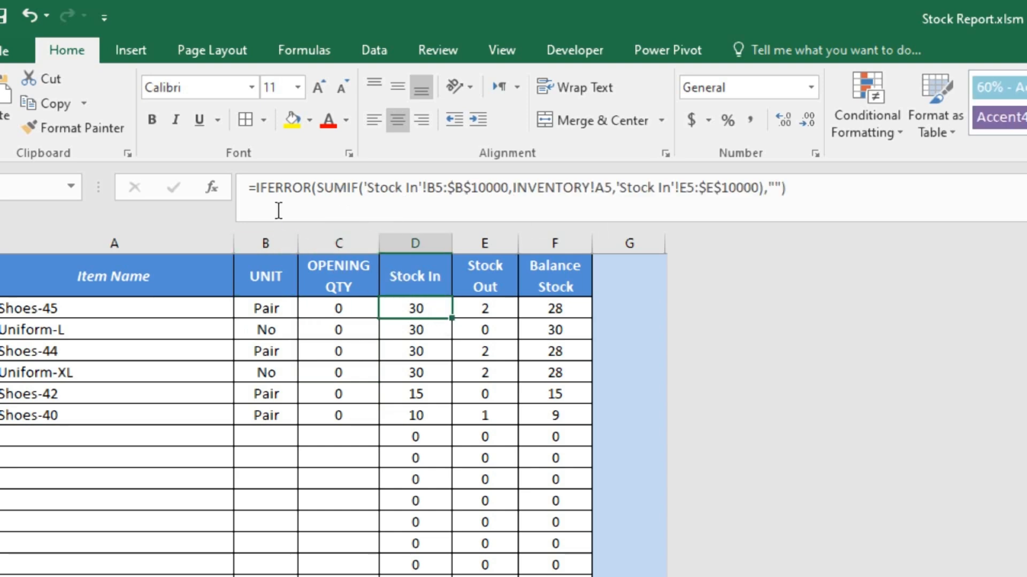
left_click(285, 193)
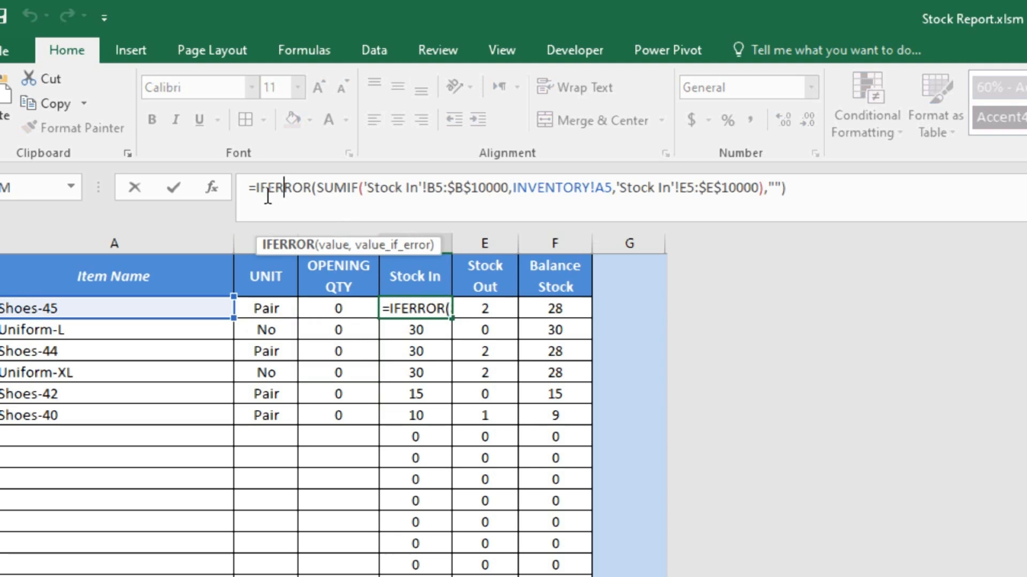
left_click(335, 189)
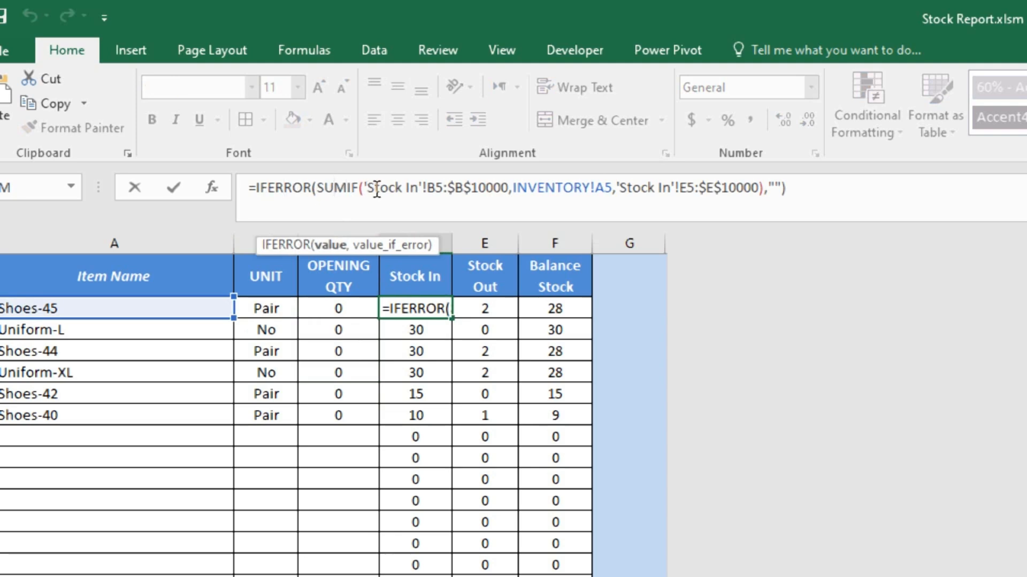
left_click(389, 188)
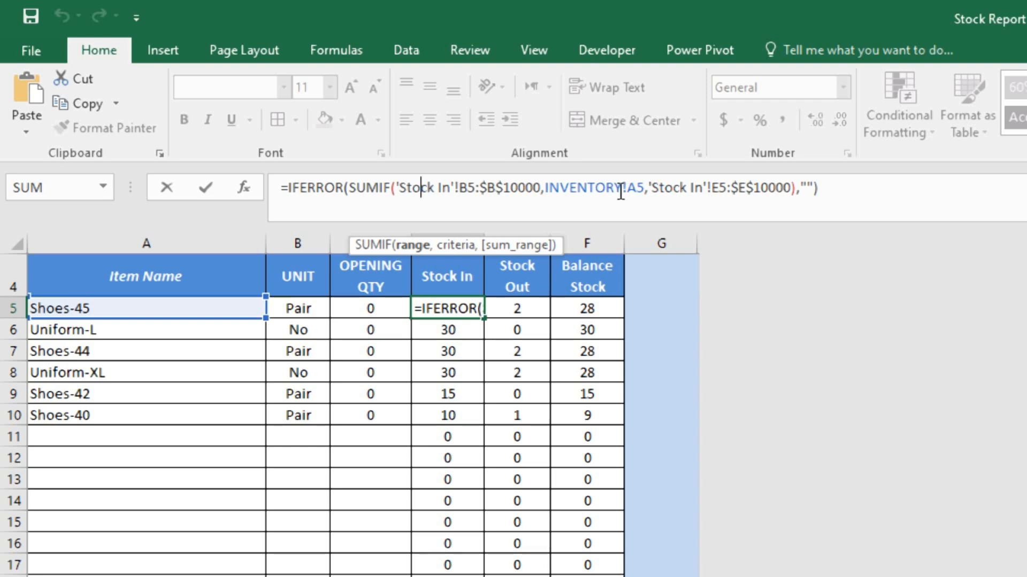
left_click(600, 189)
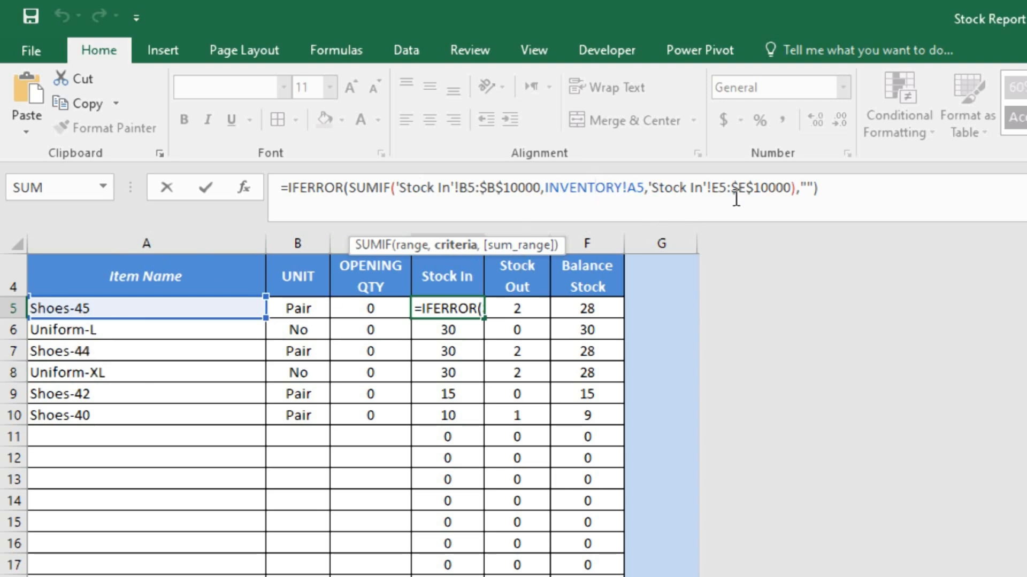
left_click(712, 188)
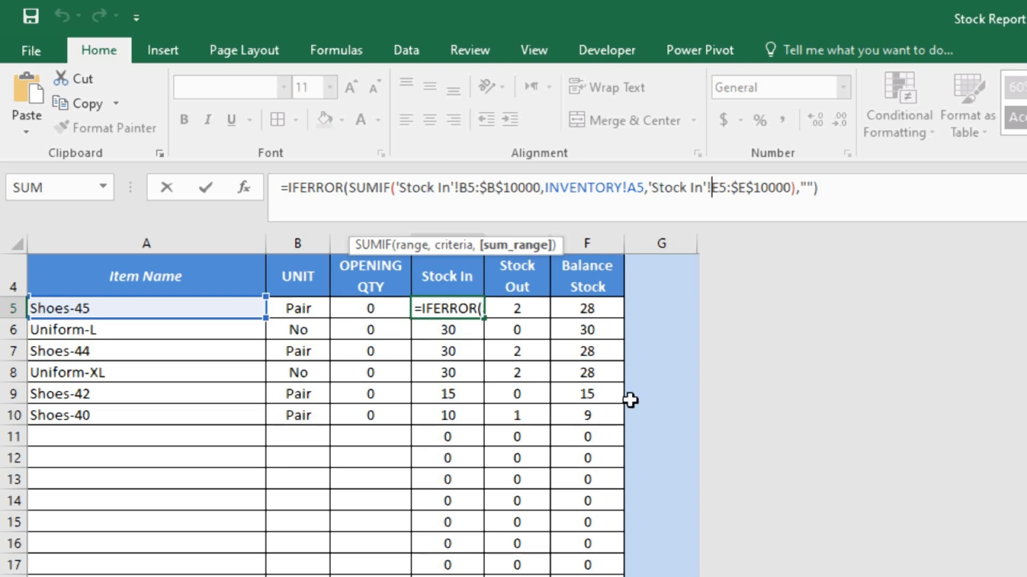
key("Return")
key("Up")
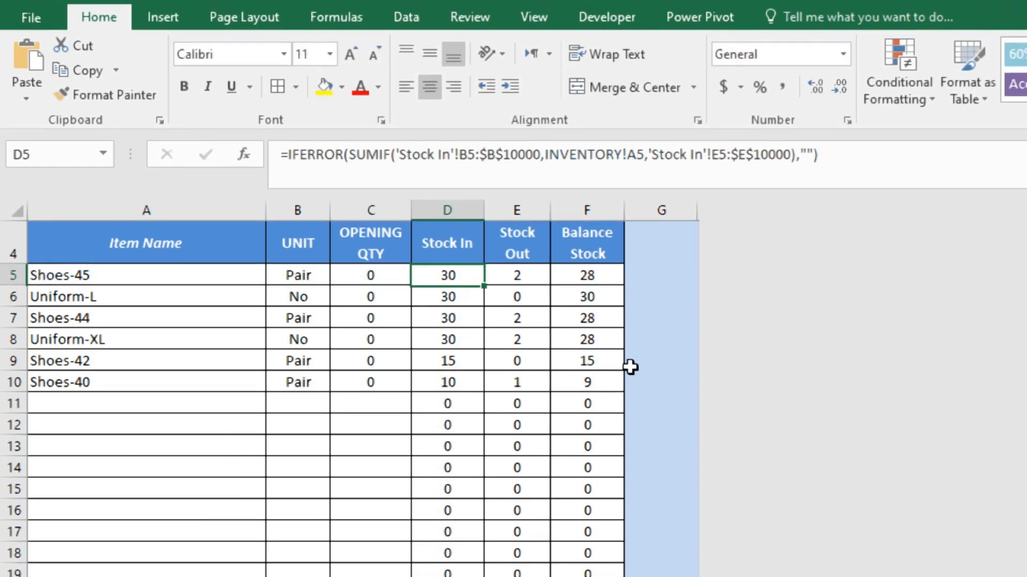
key("Right")
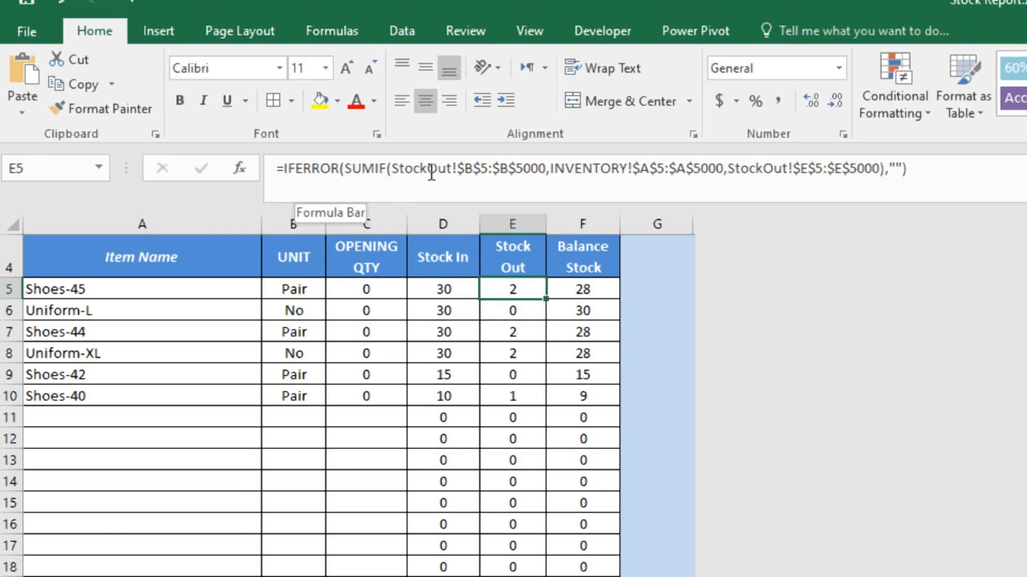
Remove the stray F5 reference from the Shoes-45 SUMIF Stock Out formula in E5.
left_click(523, 168)
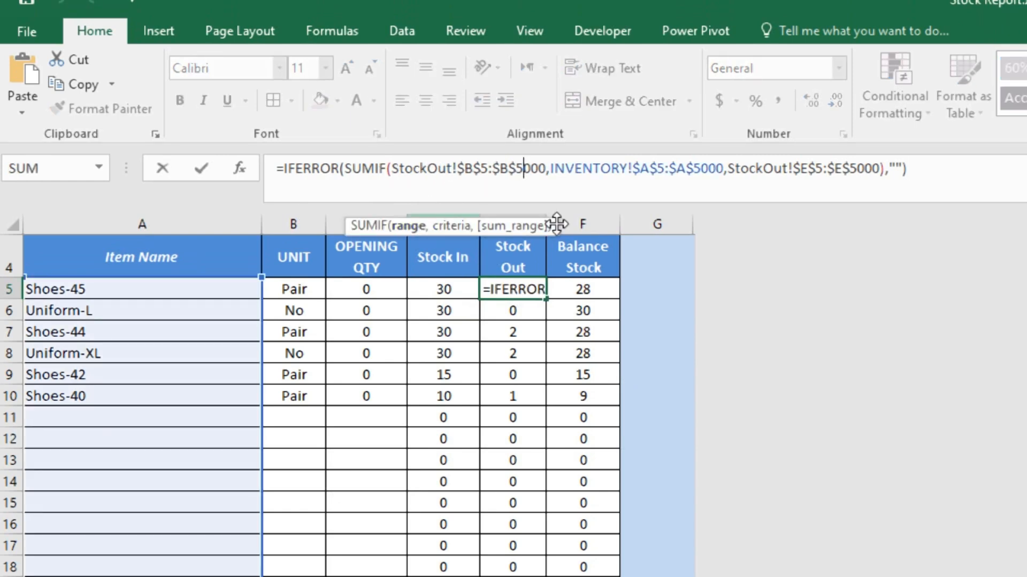
left_click(649, 170)
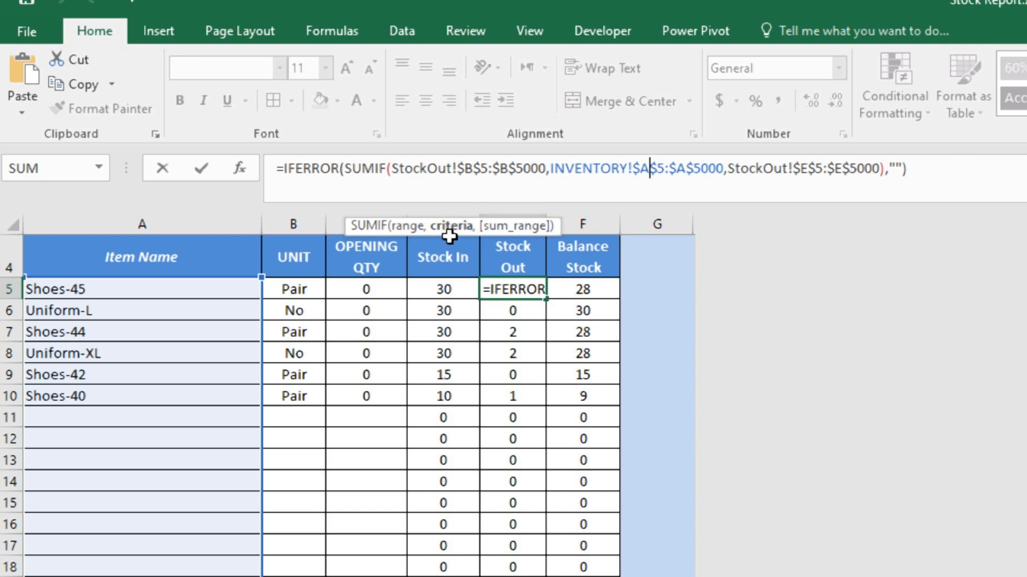
left_click(794, 170)
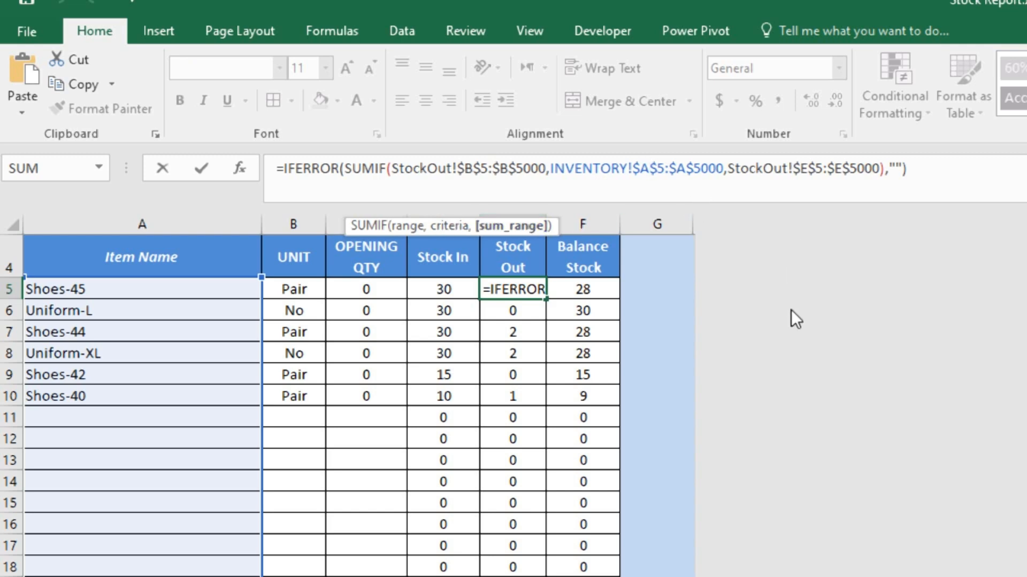
left_click(599, 289)
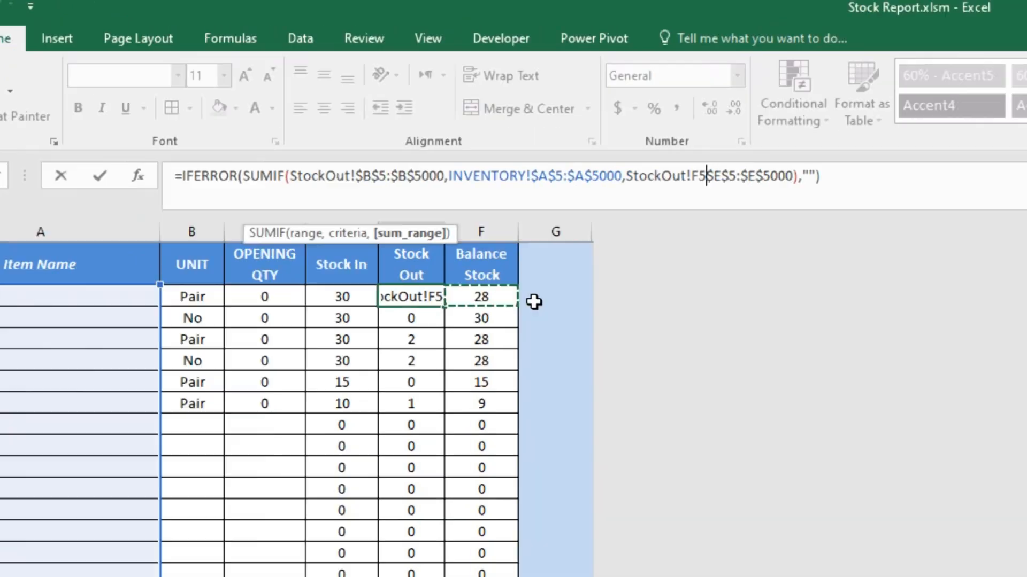
key("BackSpace")
key("BackSpace")
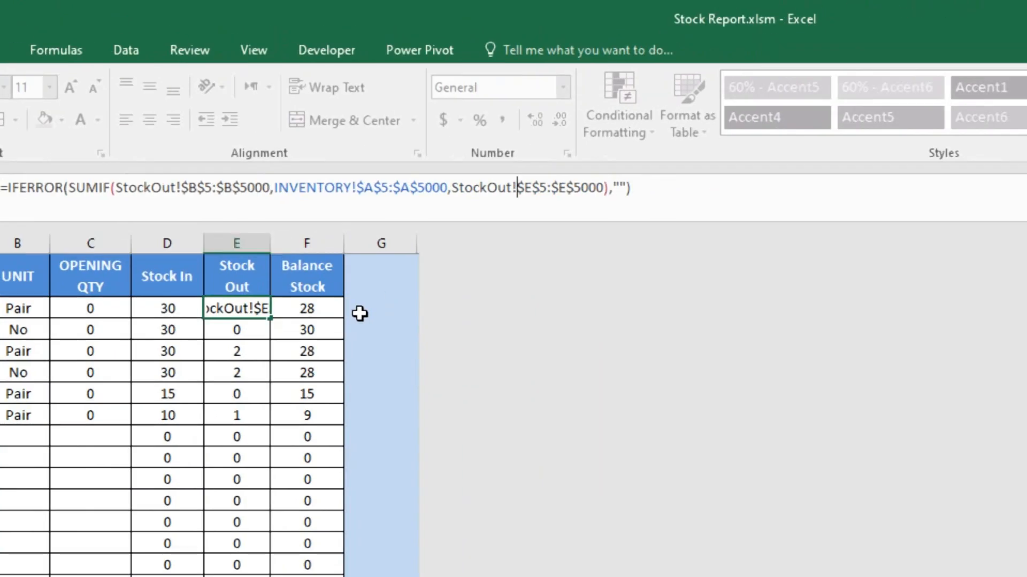
key("Return")
left_click(339, 304)
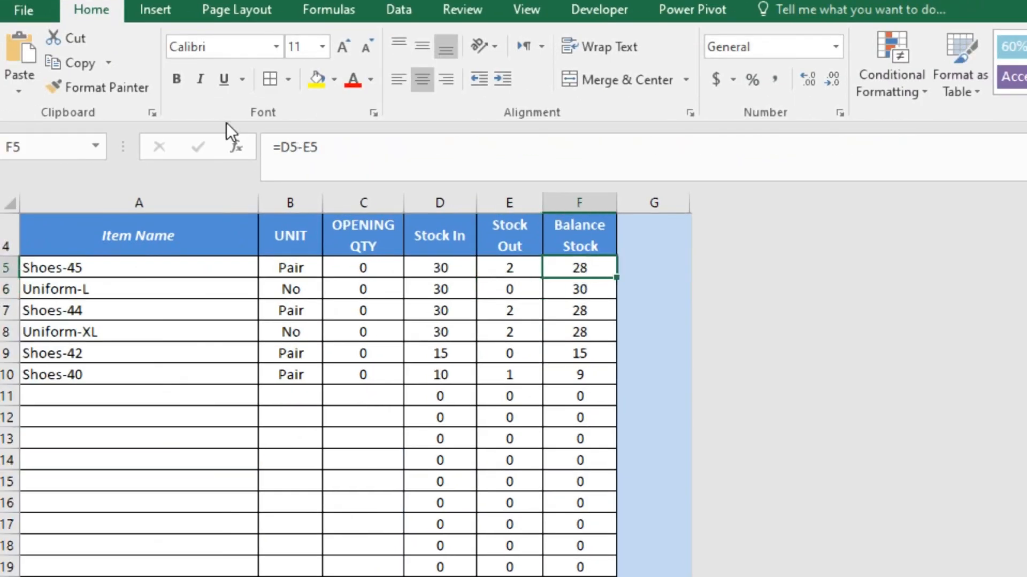
Change the Shoes-45 Balance Stock formula in F5 to =D5-E5+C5.
key("F2")
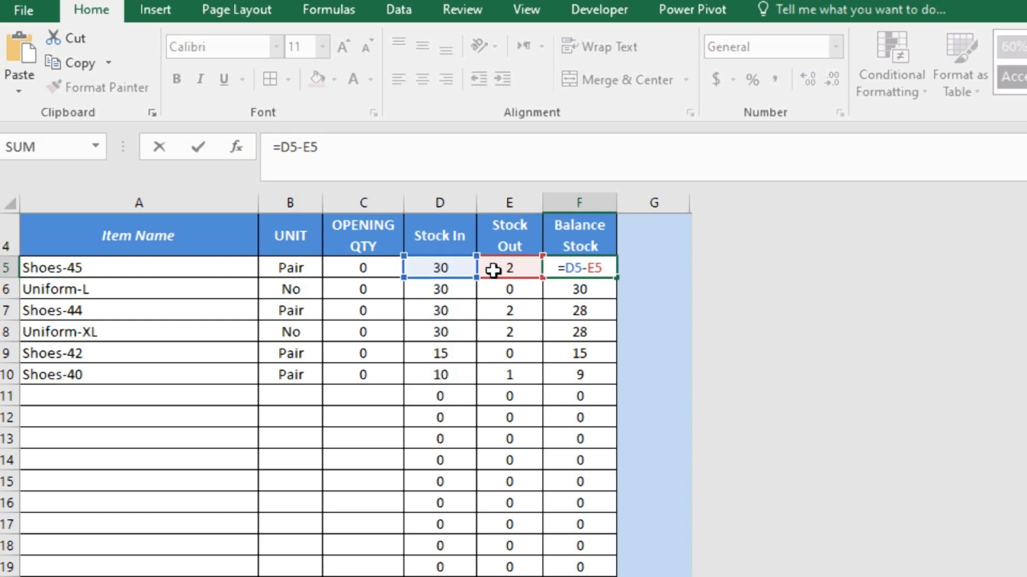
type("+")
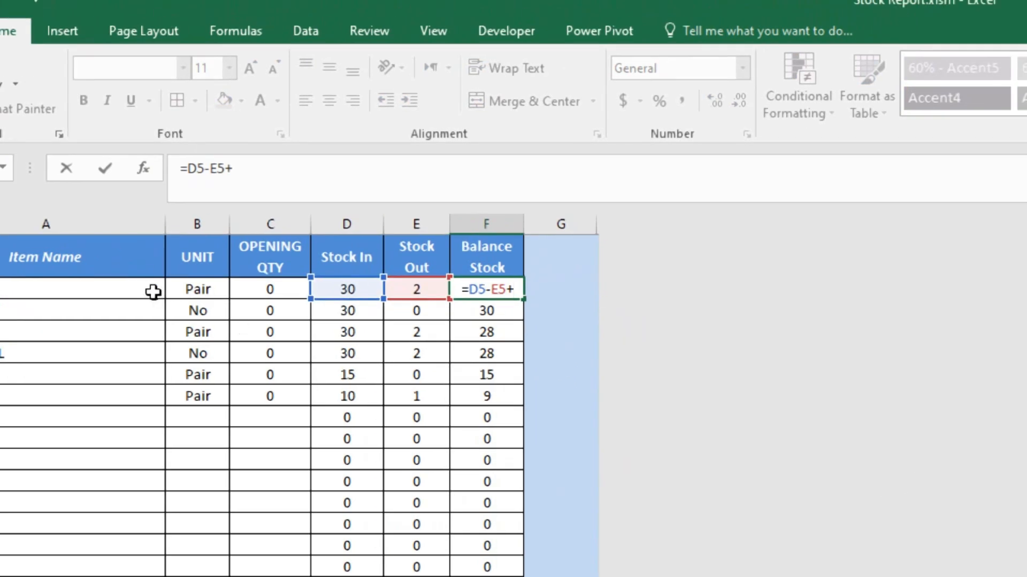
left_click(337, 263)
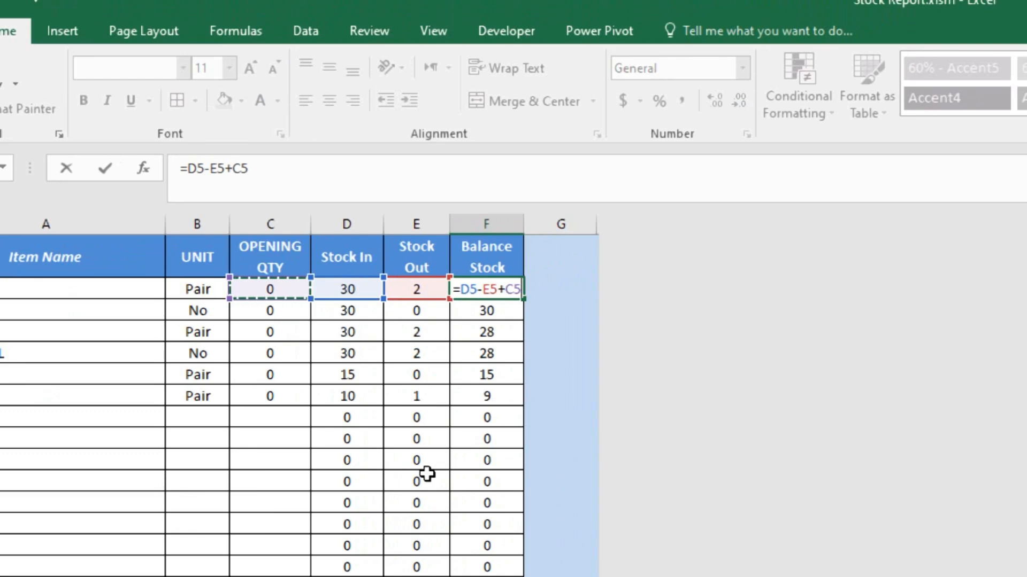
key("Return")
key("Up")
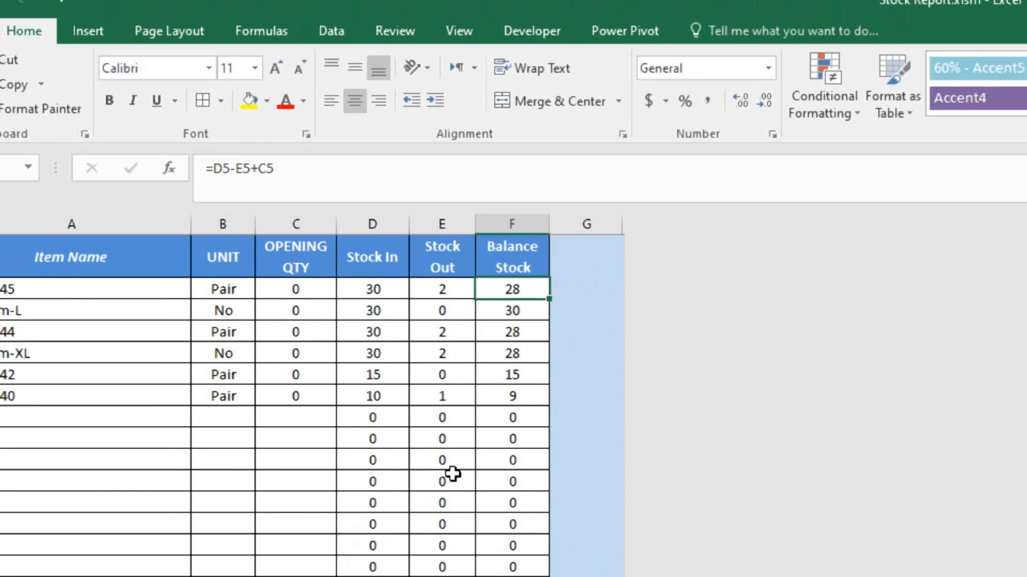
Copy the F5 formula down through the rest of the Balance Stock column.
key("ctrl+c")
key("Down")
key("shift+Down")
key("shift+Down")
key("shift+Down")
key("shift+Down")
key("shift+Down")
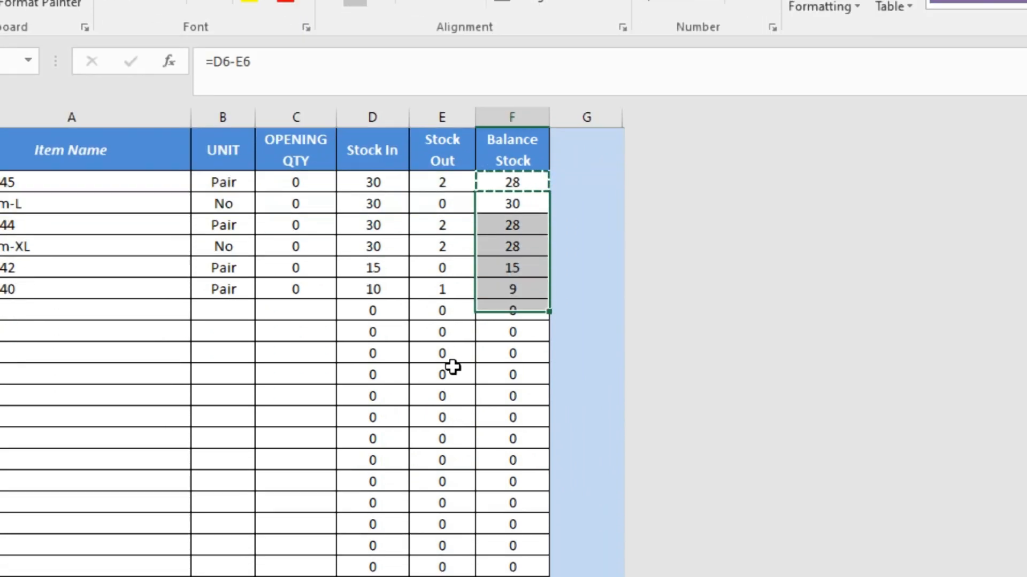
key("shift+Down")
key("shift+Down")
key("shift+Down")
key("shift+Down")
key("shift+Down")
key("shift+Down")
key("shift+Down")
key("shift+Down")
key("shift+Down")
key("shift+Down")
key("shift+Down")
key("shift+Down")
key("shift+Down")
key("shift+Down")
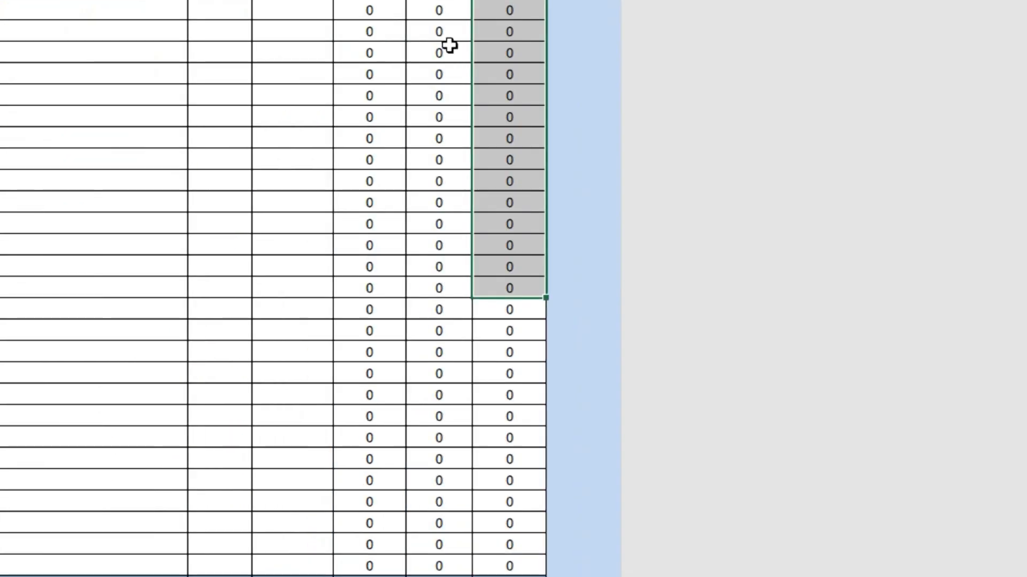
key("shift+Down")
key("shift+Down")
key("shift+Down")
key("shift+Down")
key("shift+Down")
key("shift+Down")
key("shift+Down")
key("shift+Down")
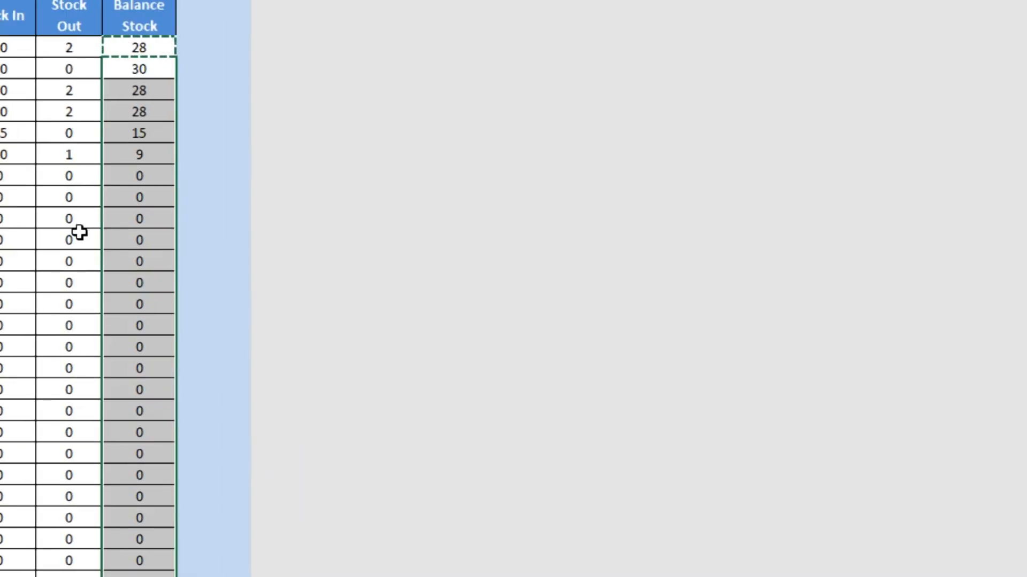
key("ctrl+v")
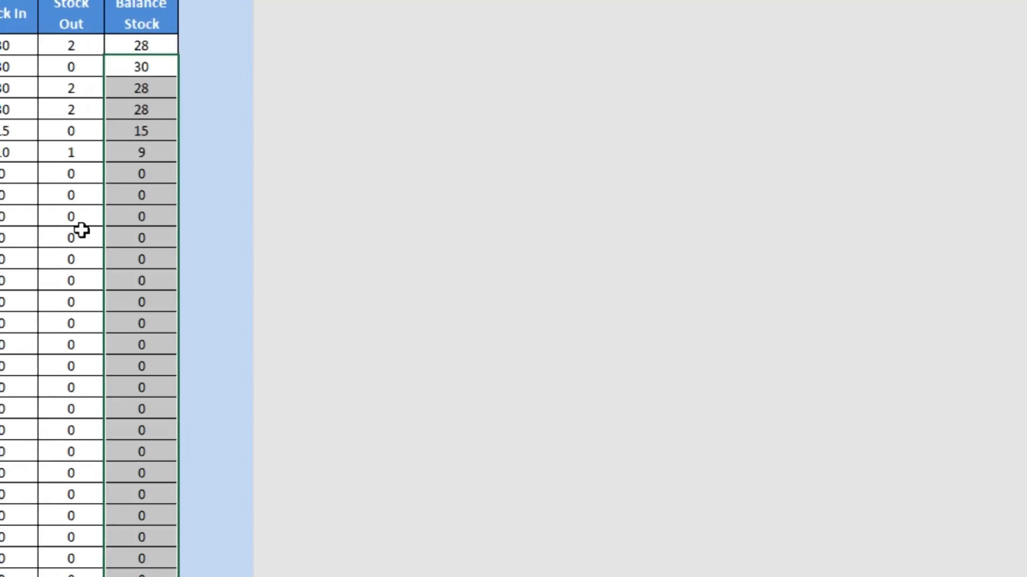
key("Left")
key("Left")
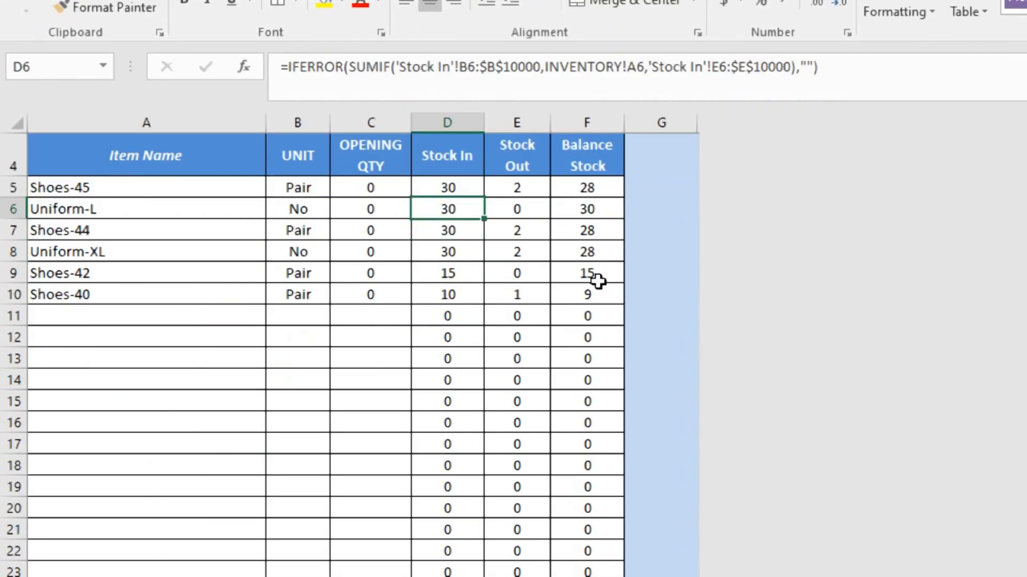
left_click(594, 376)
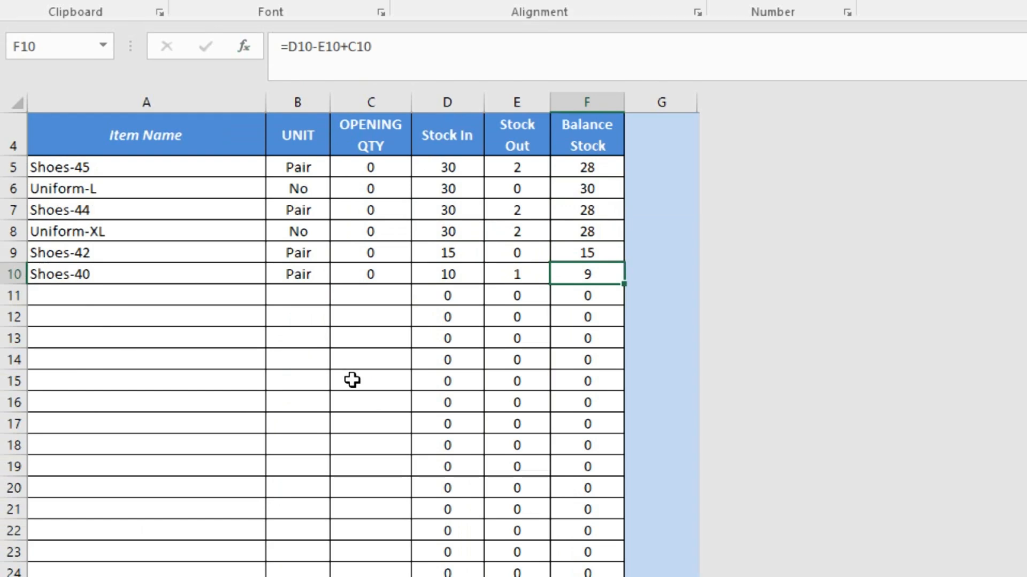
scroll(587, 291, "up", 1)
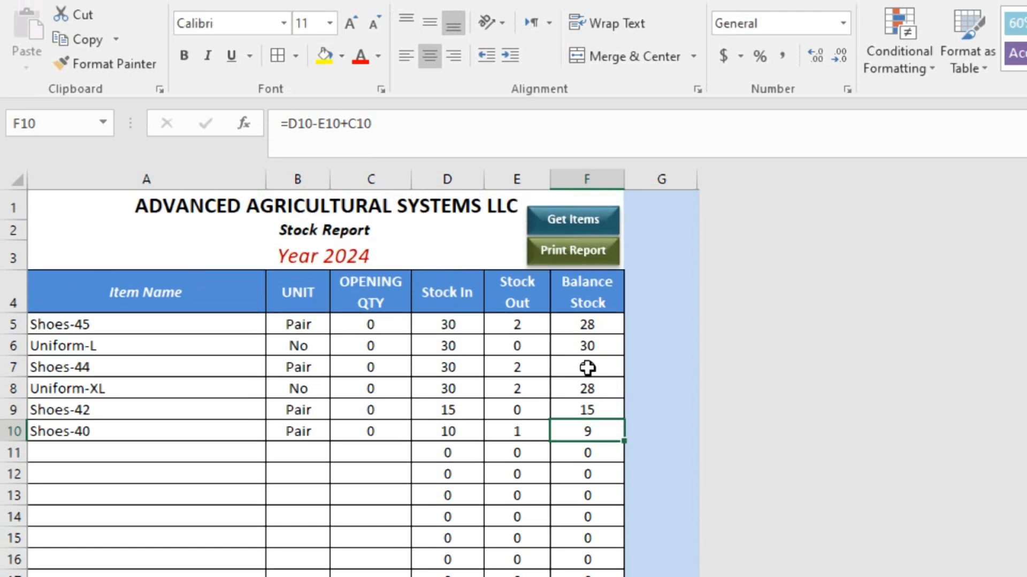
left_click(159, 290)
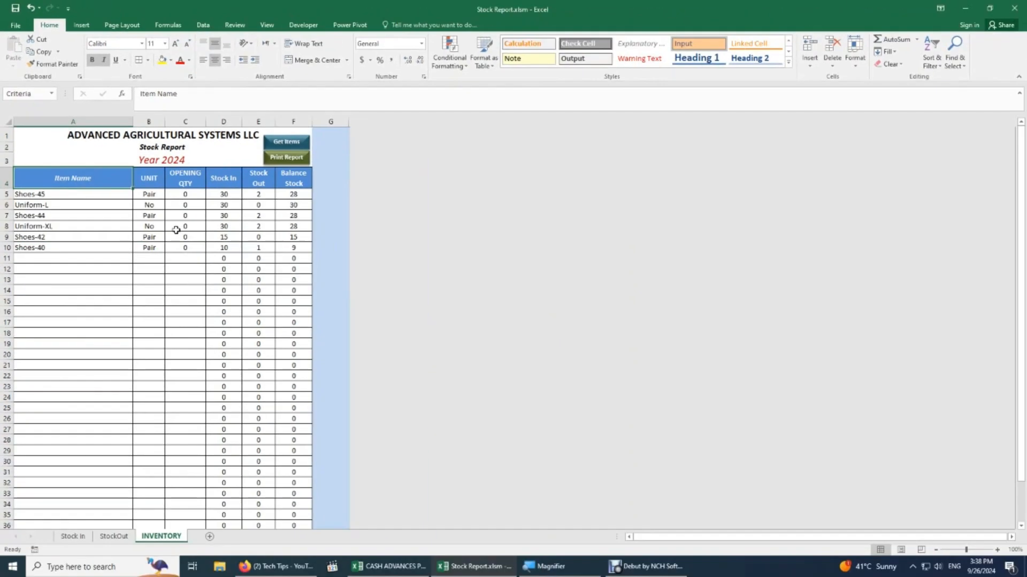
left_click(113, 536)
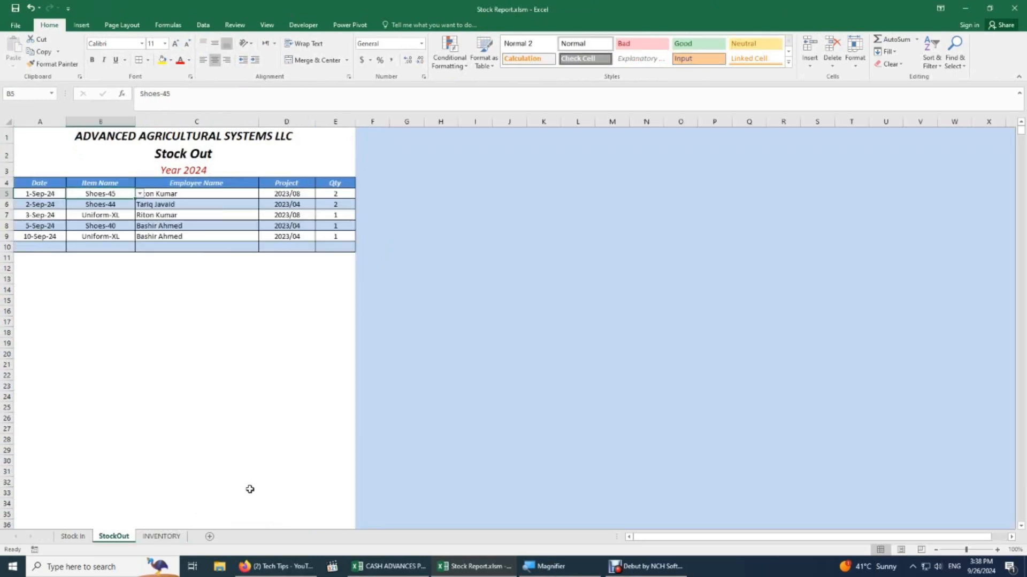
left_click(177, 184)
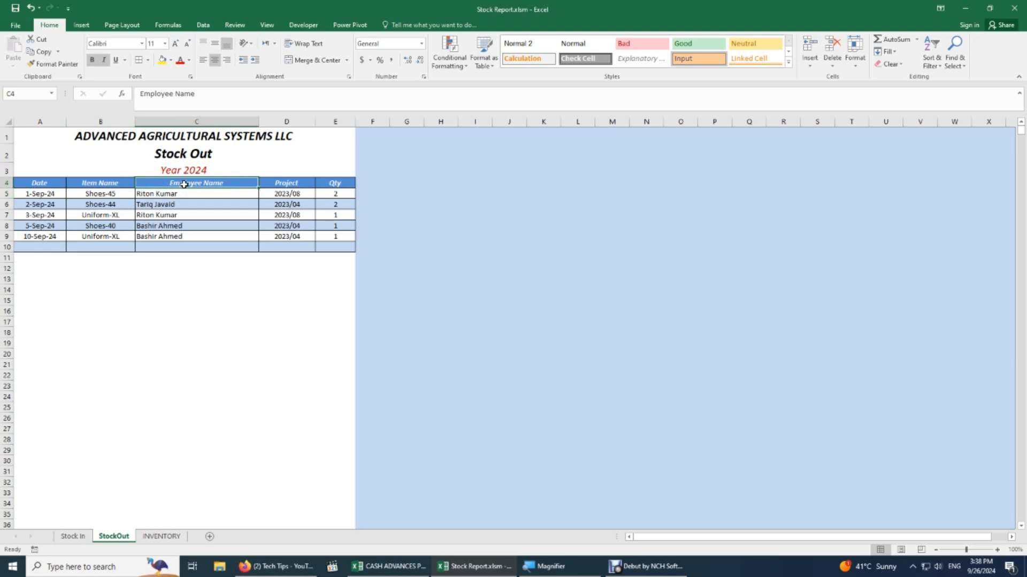
left_click_drag(184, 184, 178, 220)
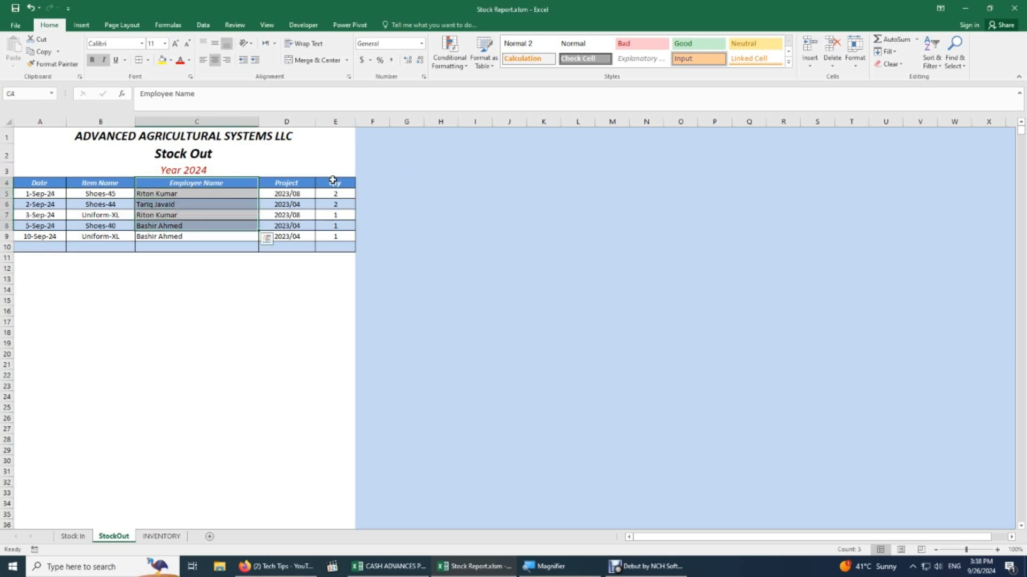
left_click_drag(304, 184, 300, 236)
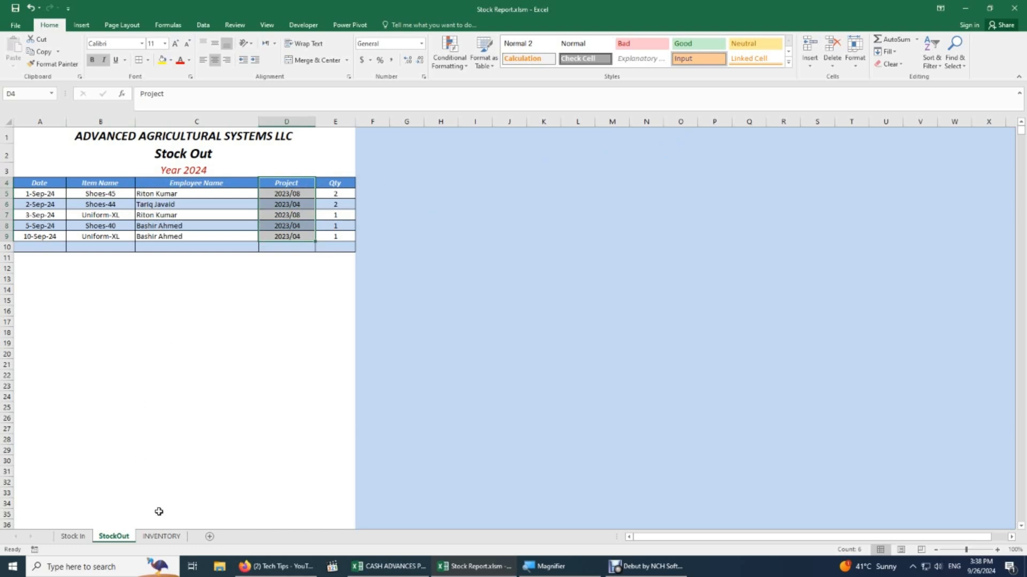
left_click(73, 537)
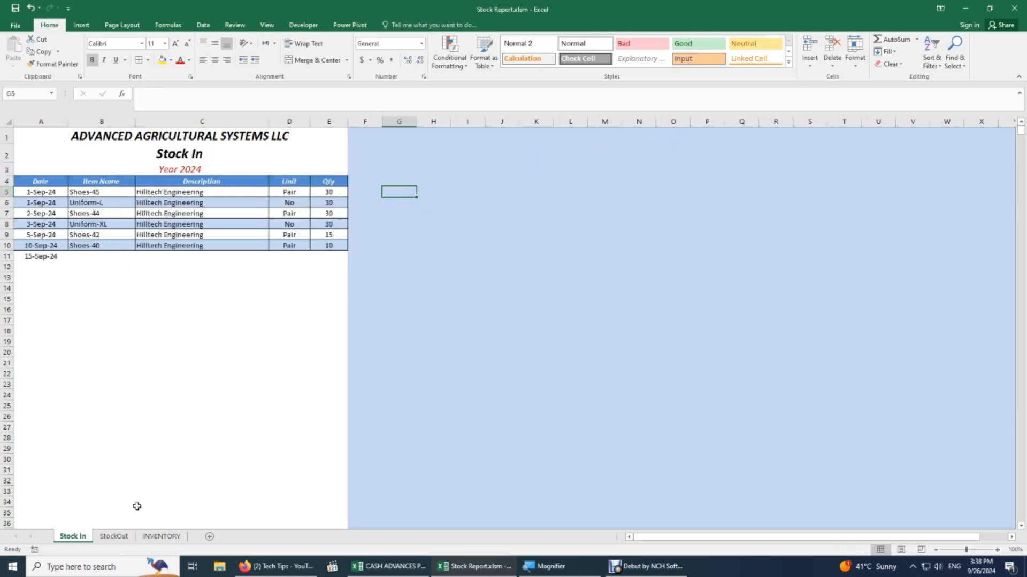
left_click(113, 537)
left_click(162, 537)
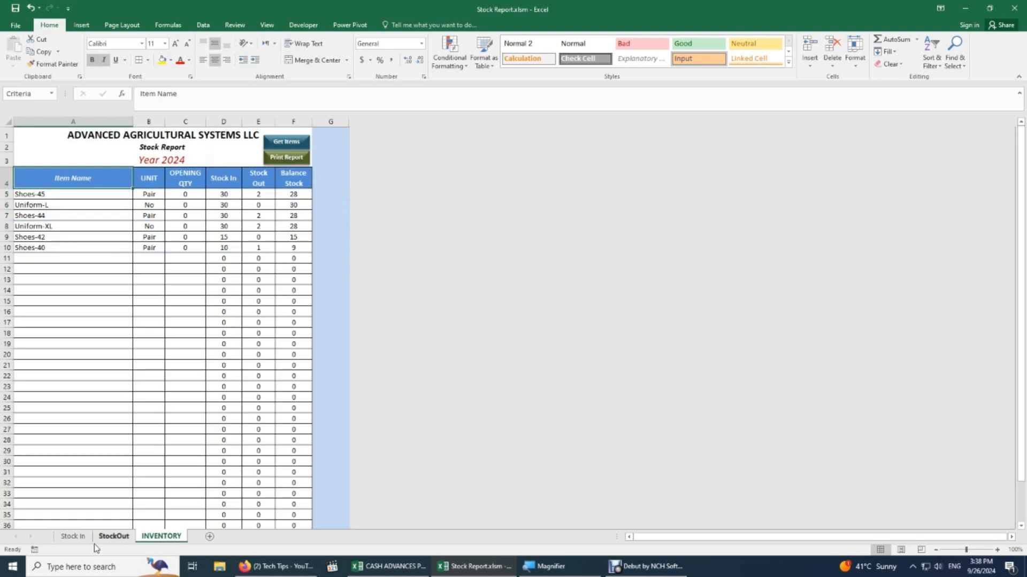
left_click(42, 249)
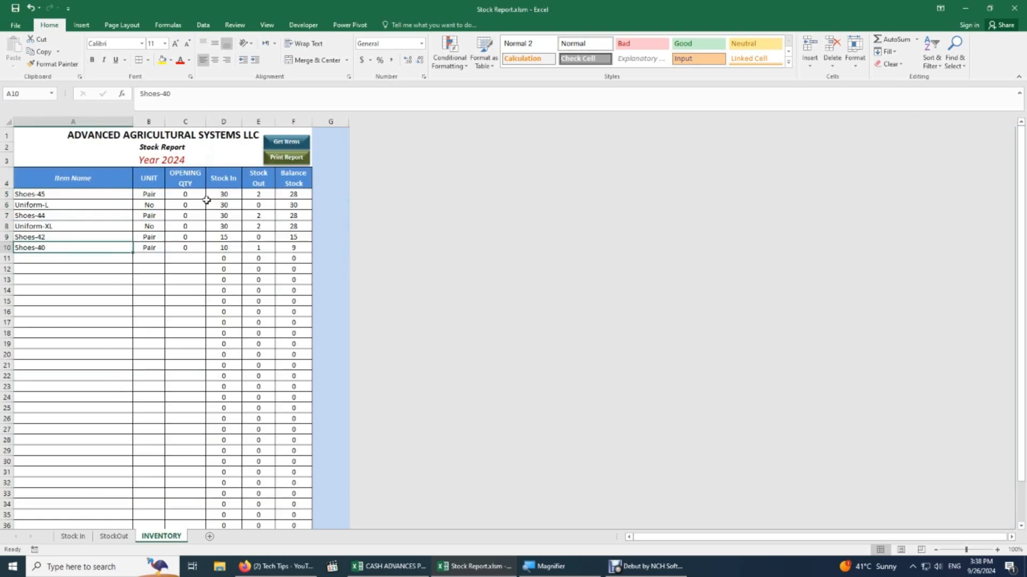
left_click_drag(51, 194, 54, 318)
left_click_drag(144, 199, 142, 249)
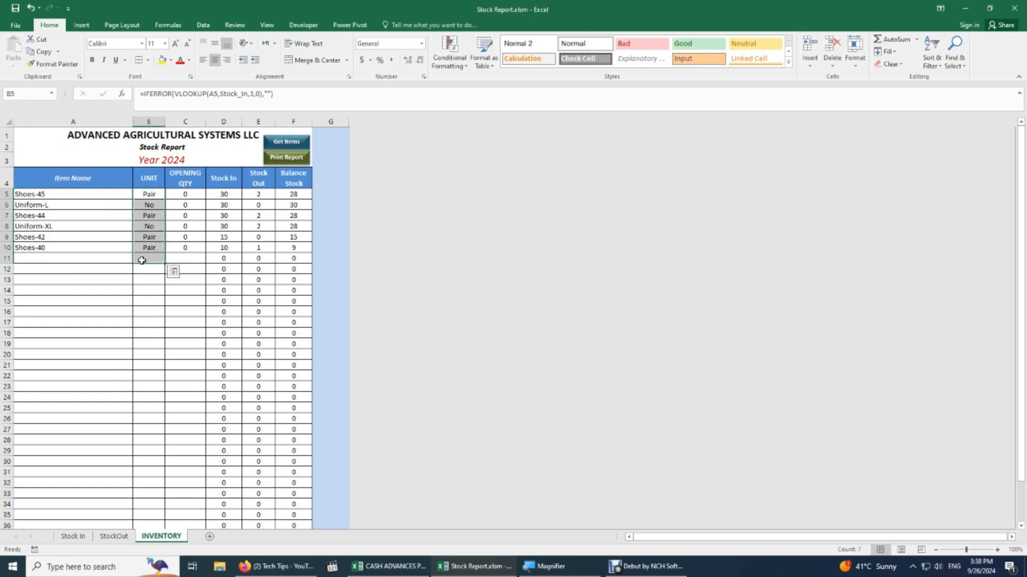
left_click_drag(220, 193, 234, 279)
left_click_drag(263, 195, 263, 238)
left_click(295, 196)
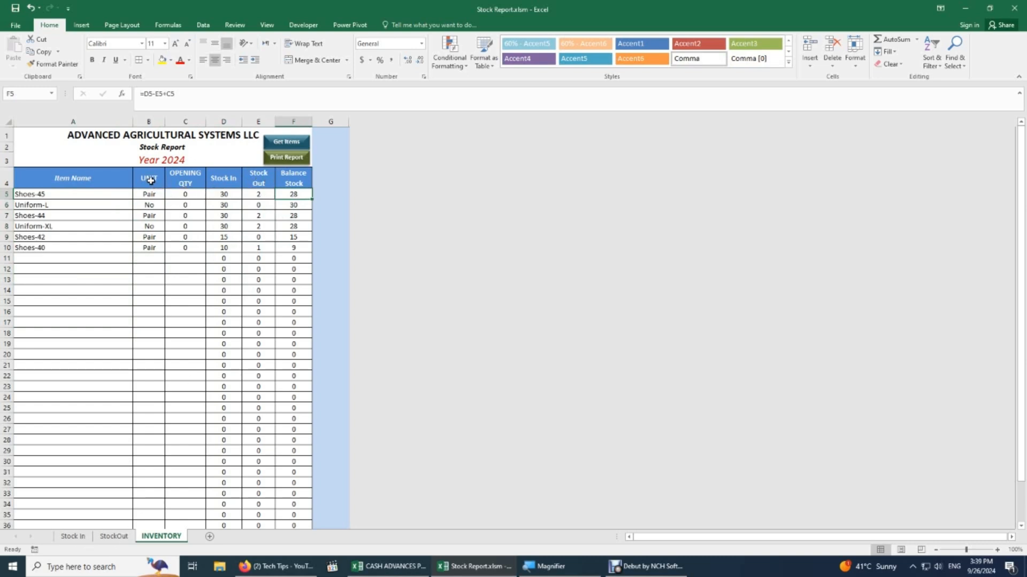
left_click_drag(151, 181, 151, 210)
left_click_drag(224, 177, 219, 225)
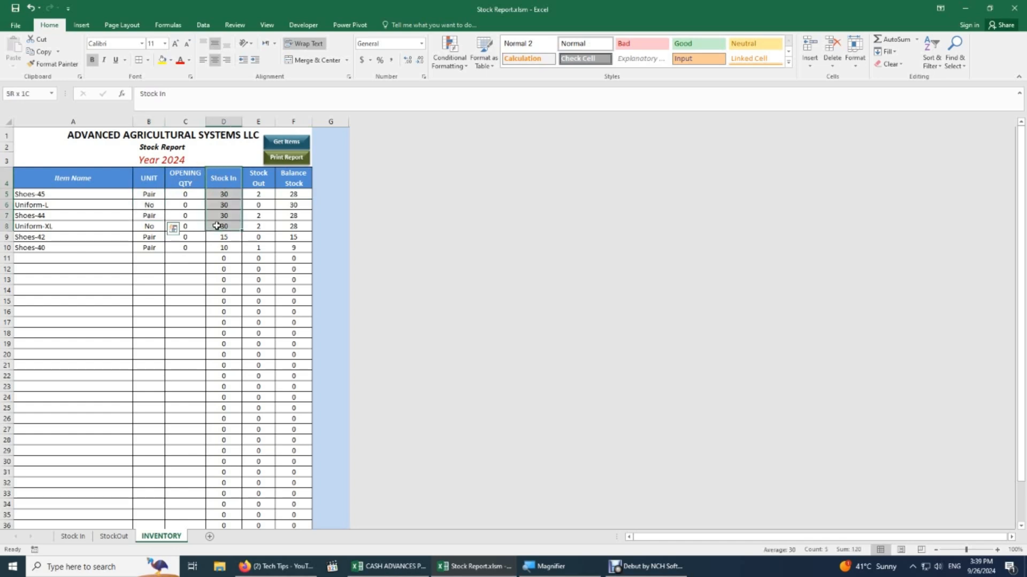
left_click_drag(252, 181, 293, 270)
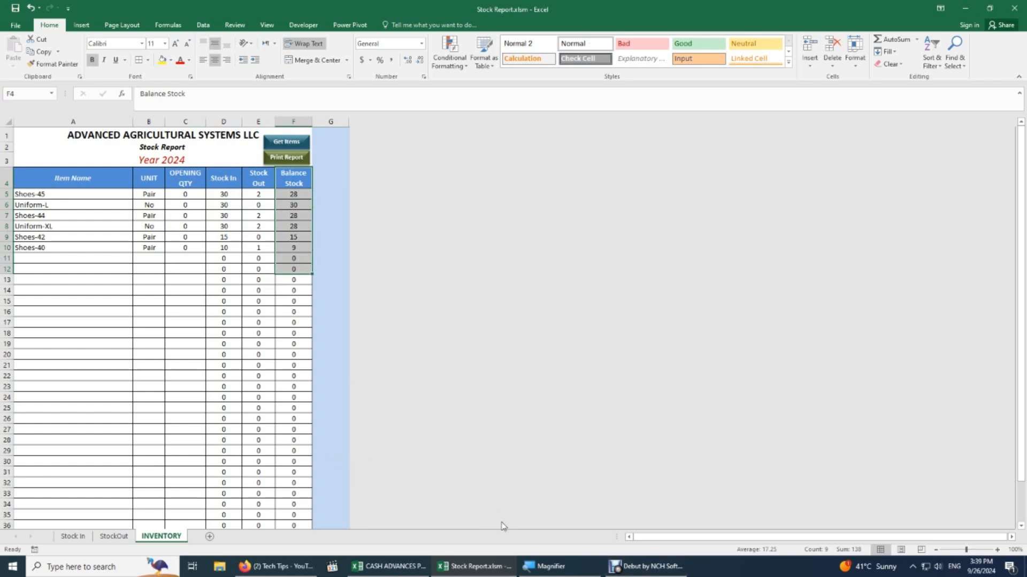
left_click(153, 323)
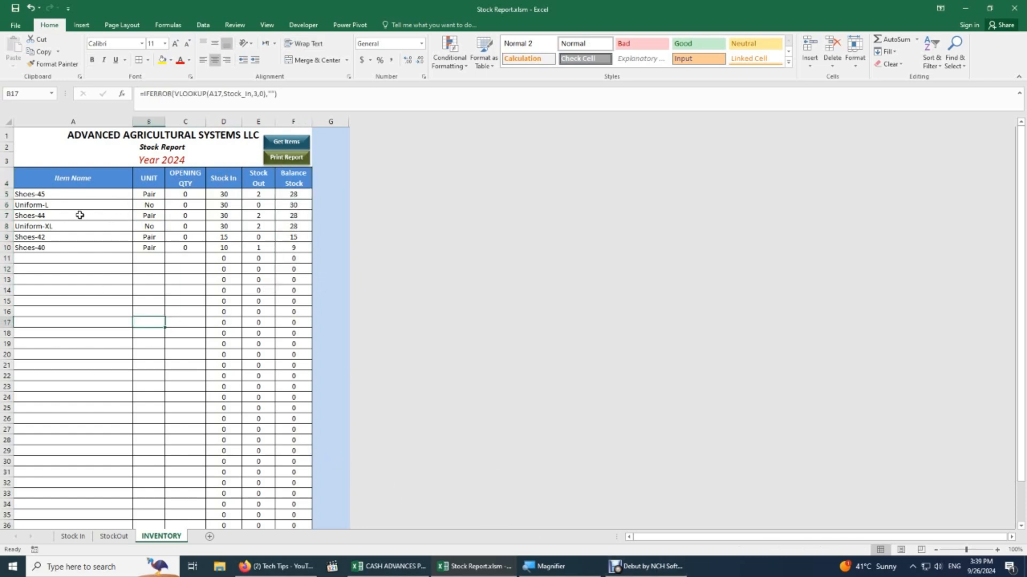